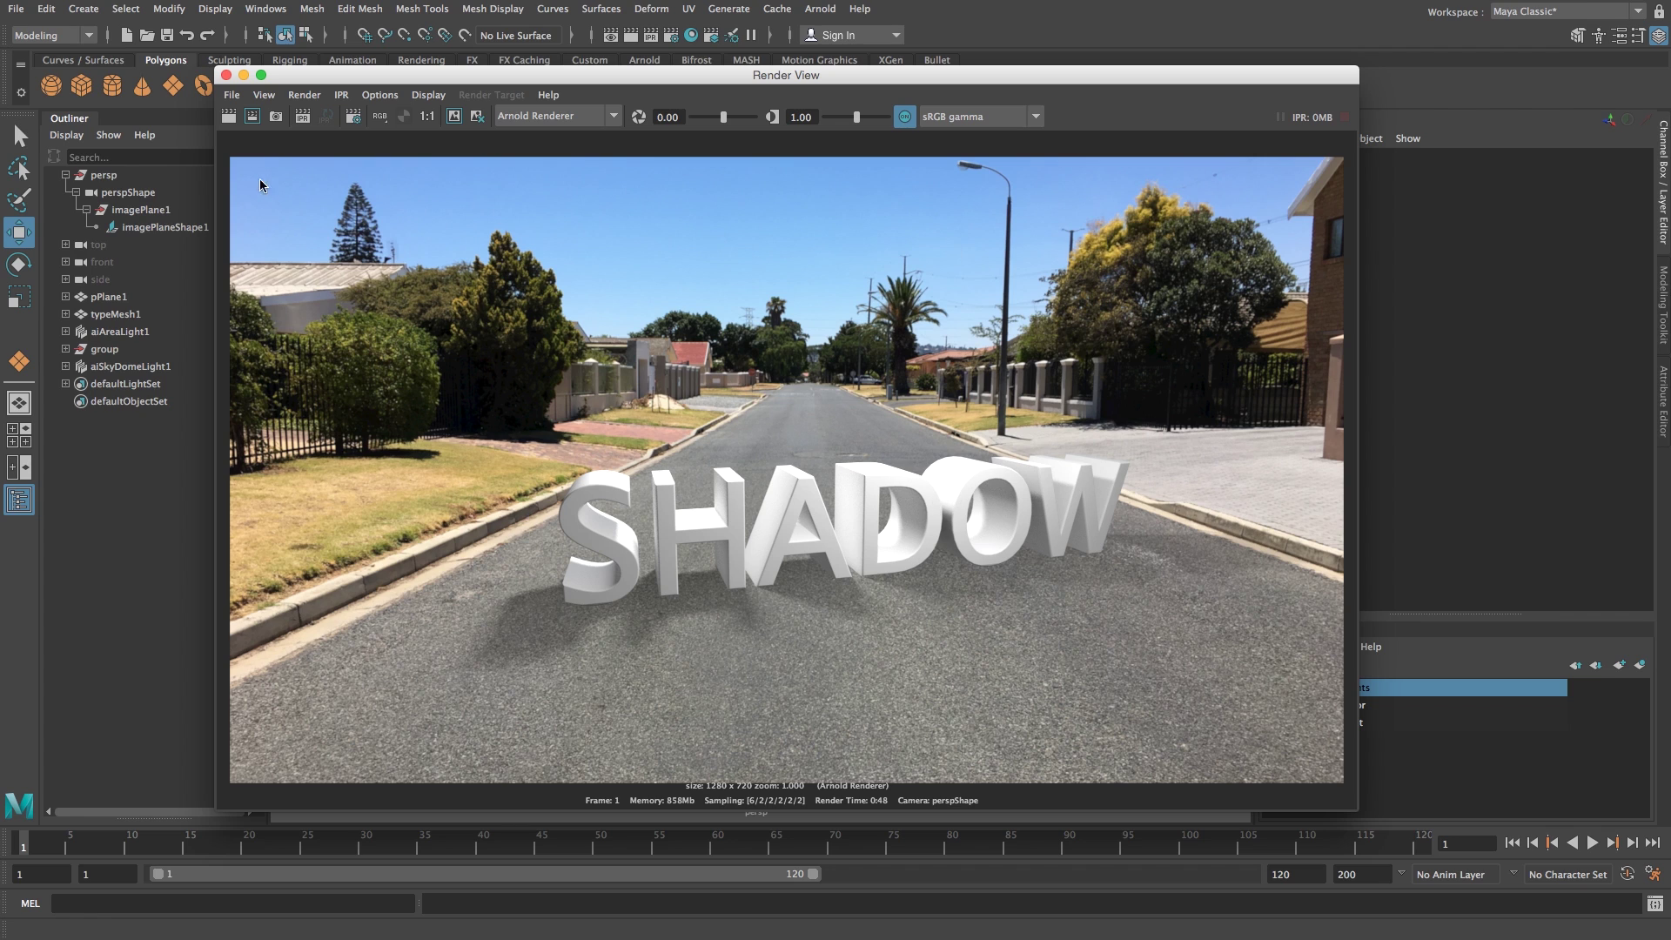
# - Close the render preview and start a new empty scene, discarding the old scene's changes
pyautogui.click(227, 75)
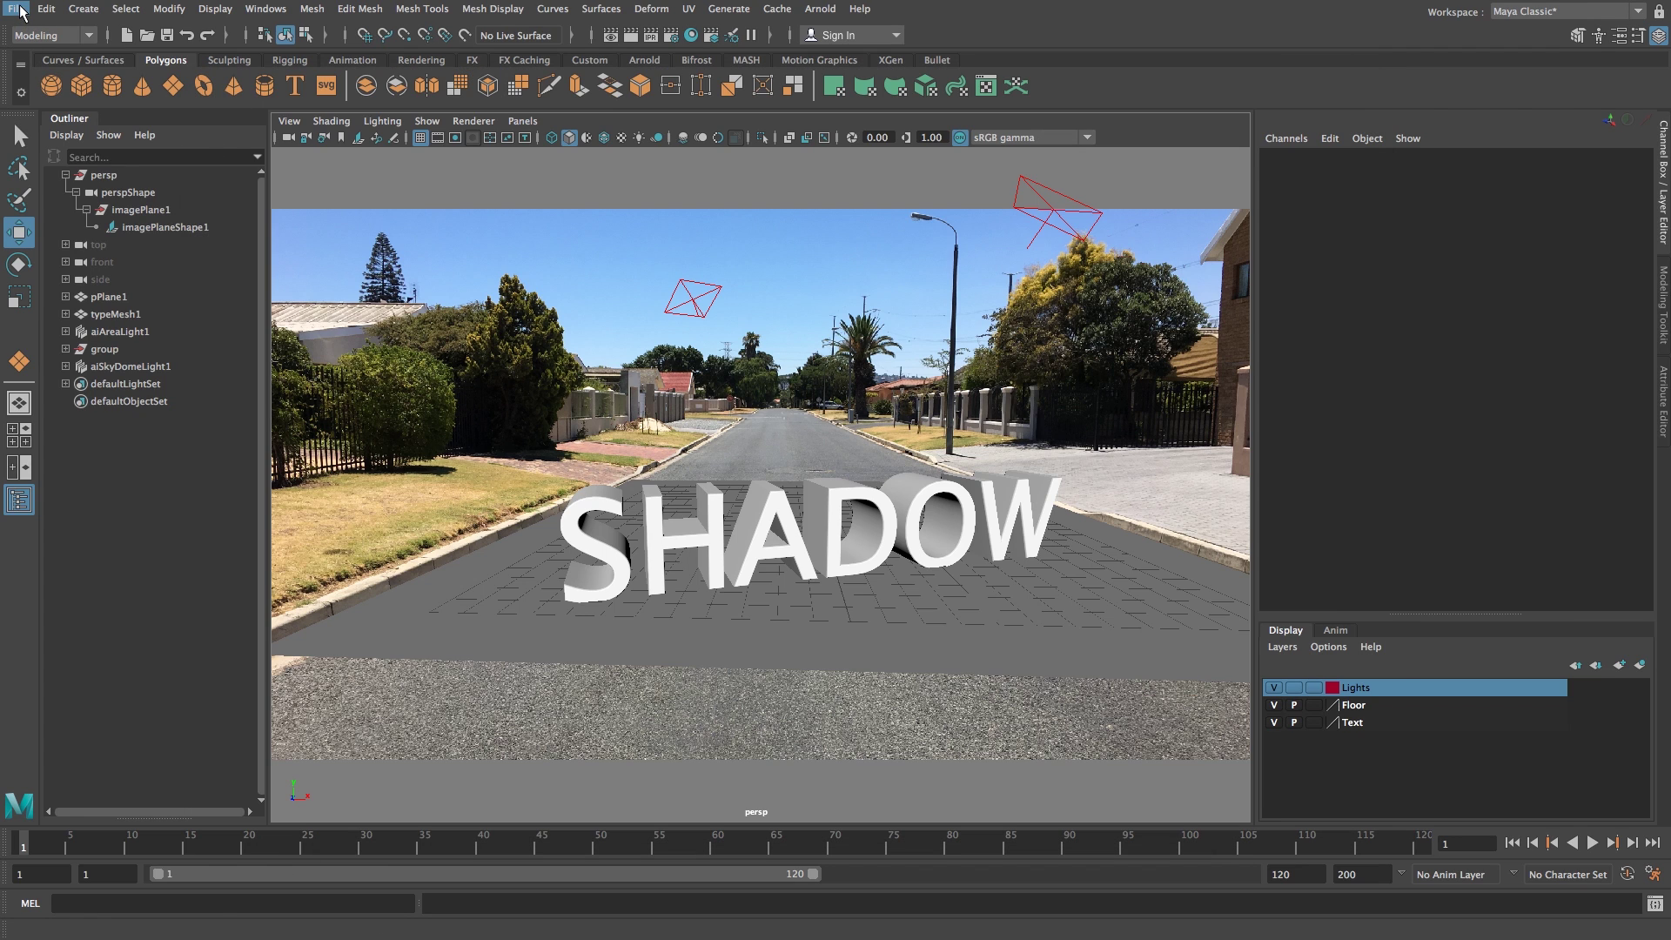
pyautogui.click(16, 9)
pyautogui.click(59, 39)
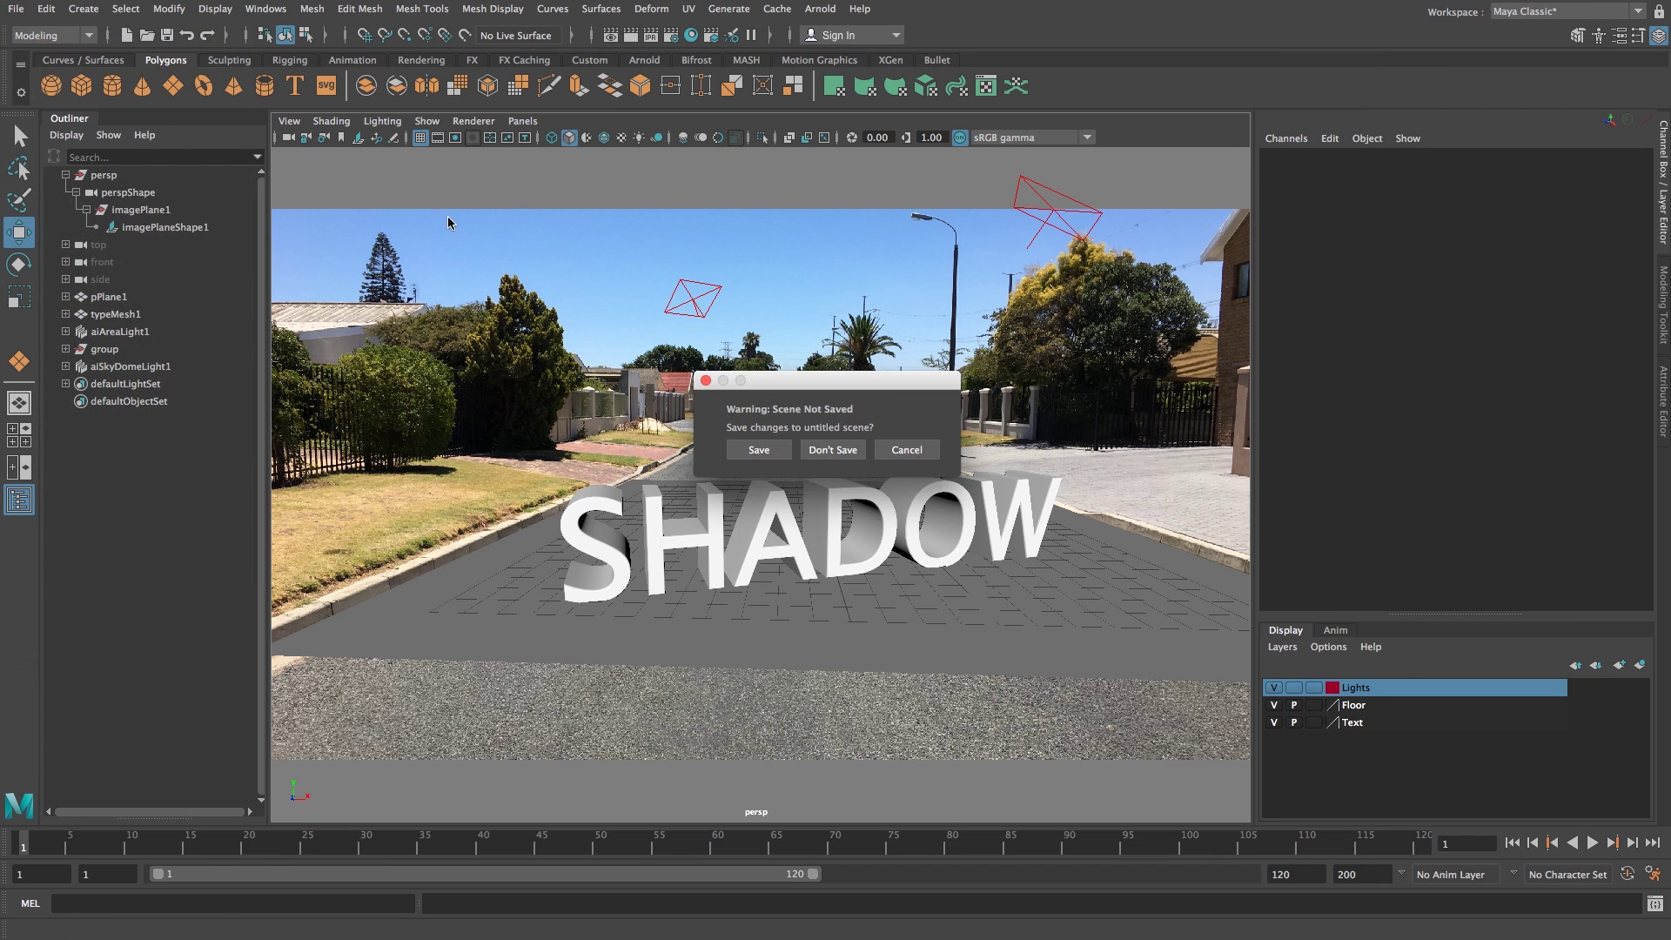
pyautogui.click(834, 454)
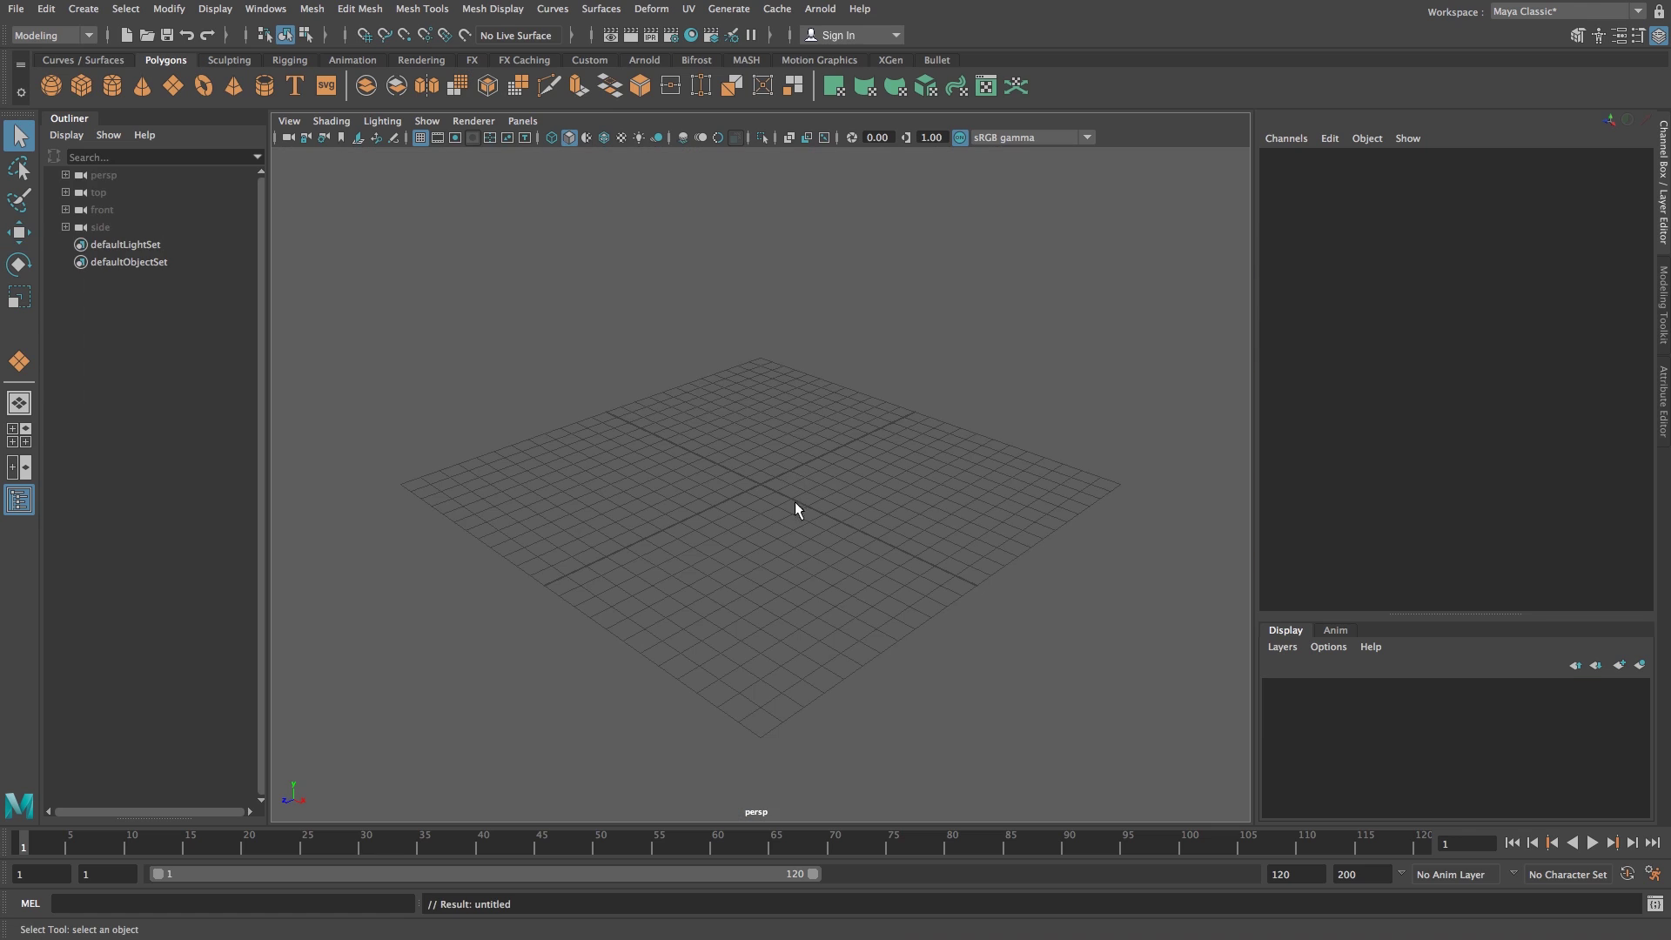
# - Select the persp camera and show its full attributes in the Attribute Editor
pyautogui.keyDown('alt'); pyautogui.moveTo(828, 589); pyautogui.dragTo(661, 435); pyautogui.keyUp('alt')
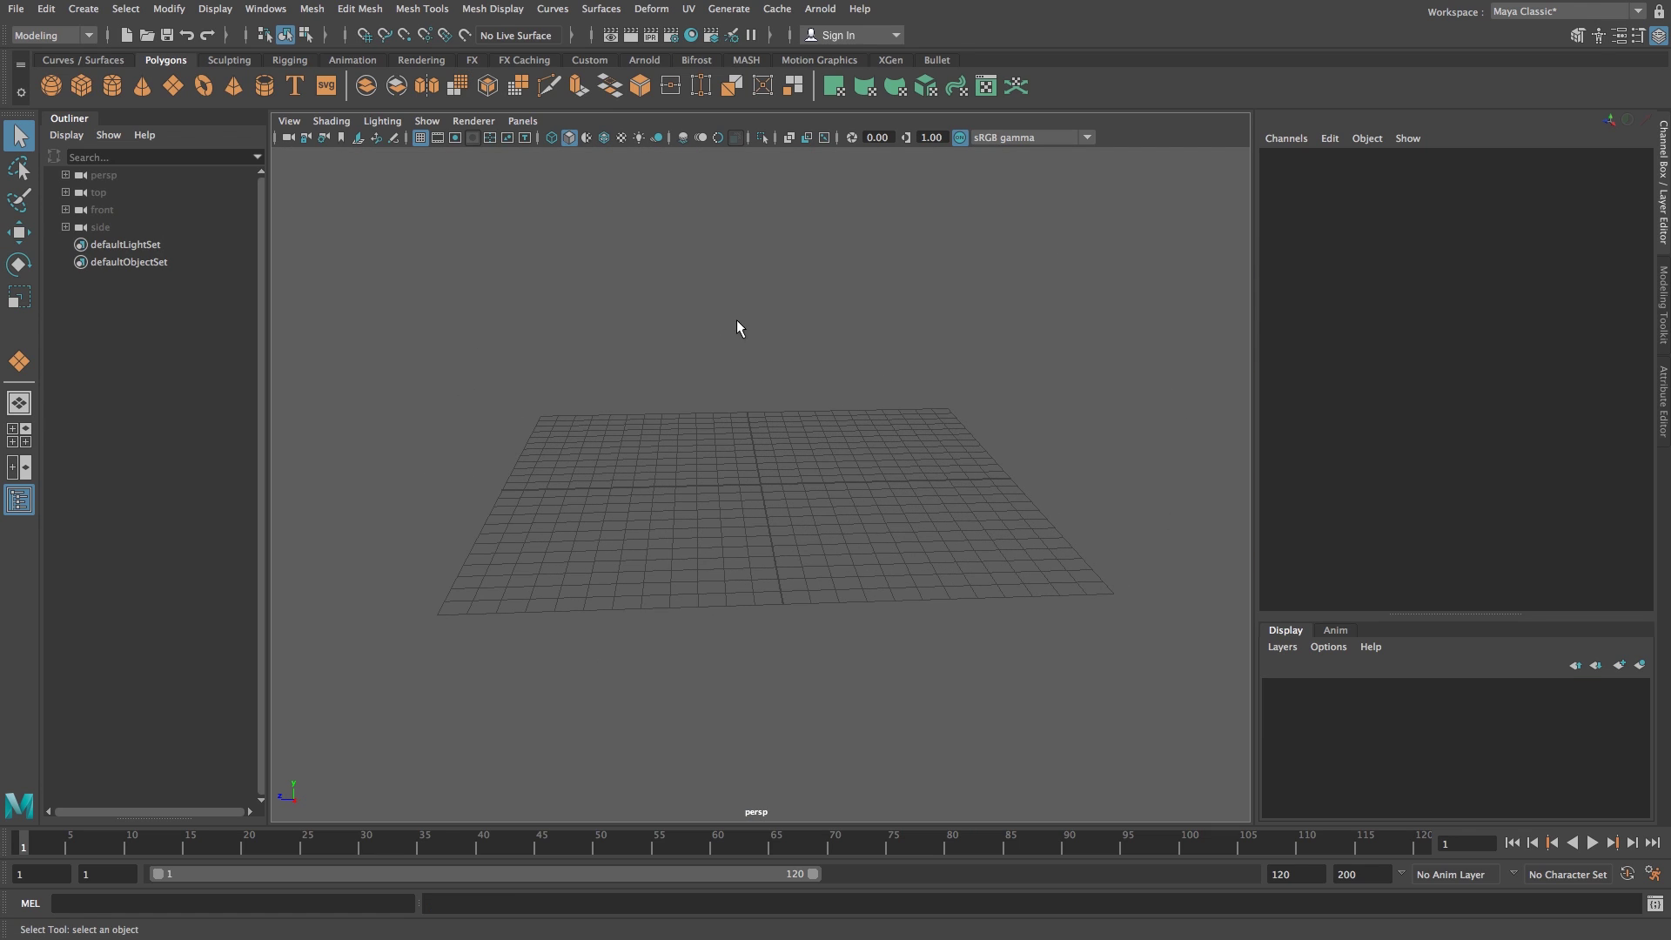
pyautogui.click(19, 499)
pyautogui.click(19, 500)
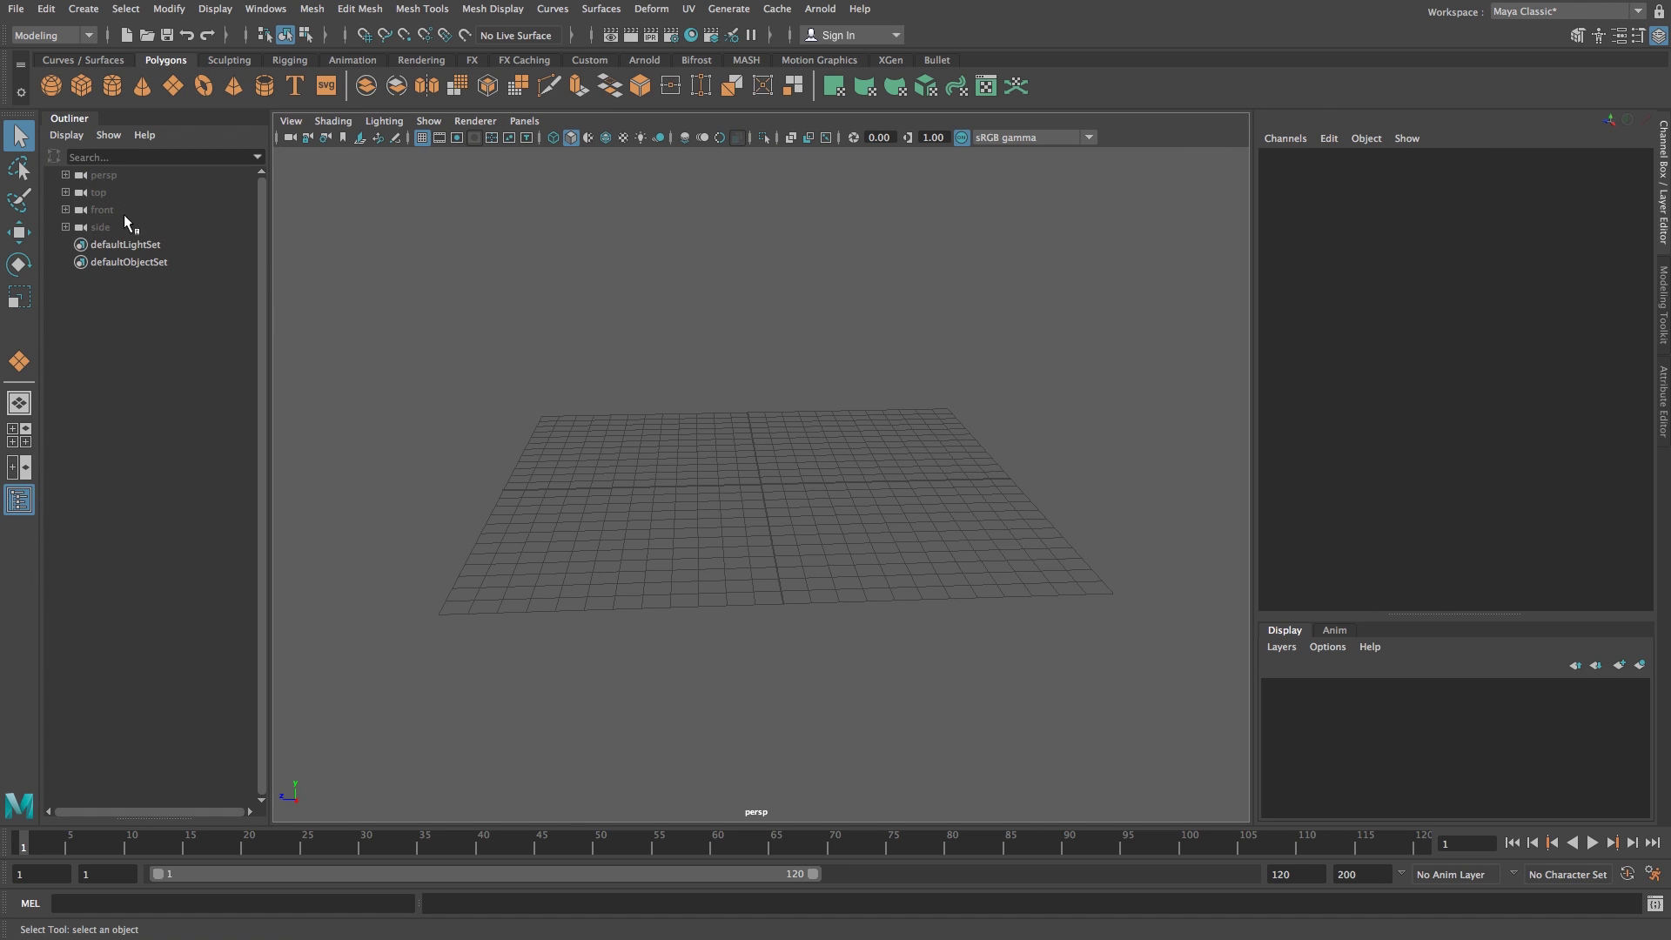
pyautogui.click(103, 174)
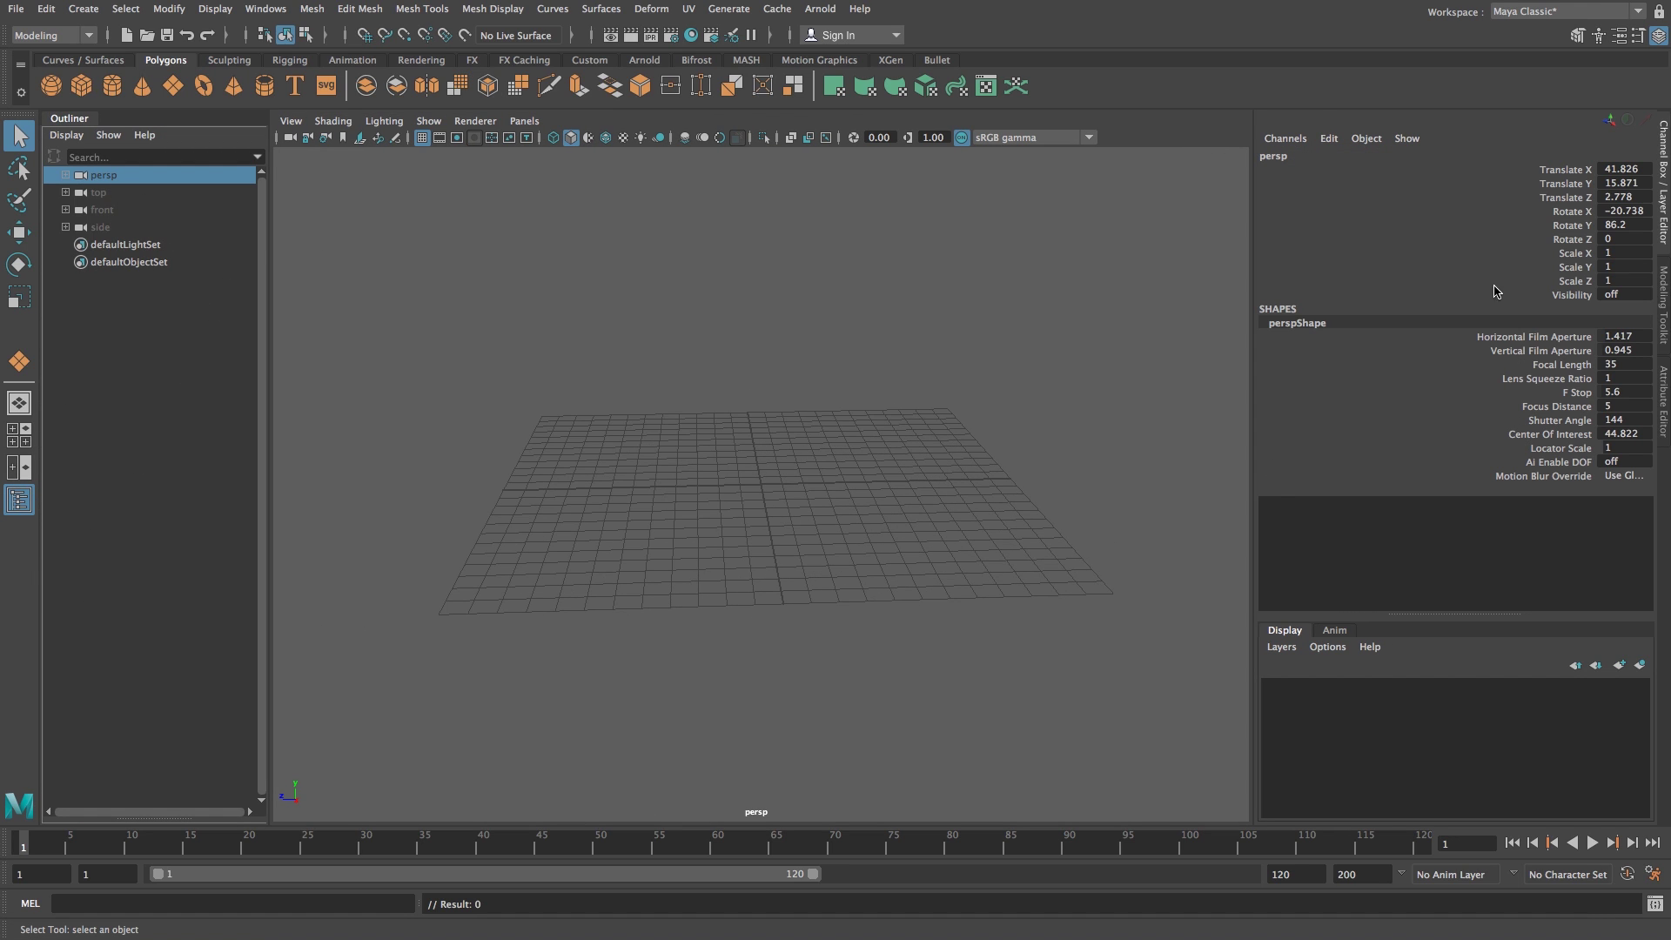
pyautogui.click(1664, 424)
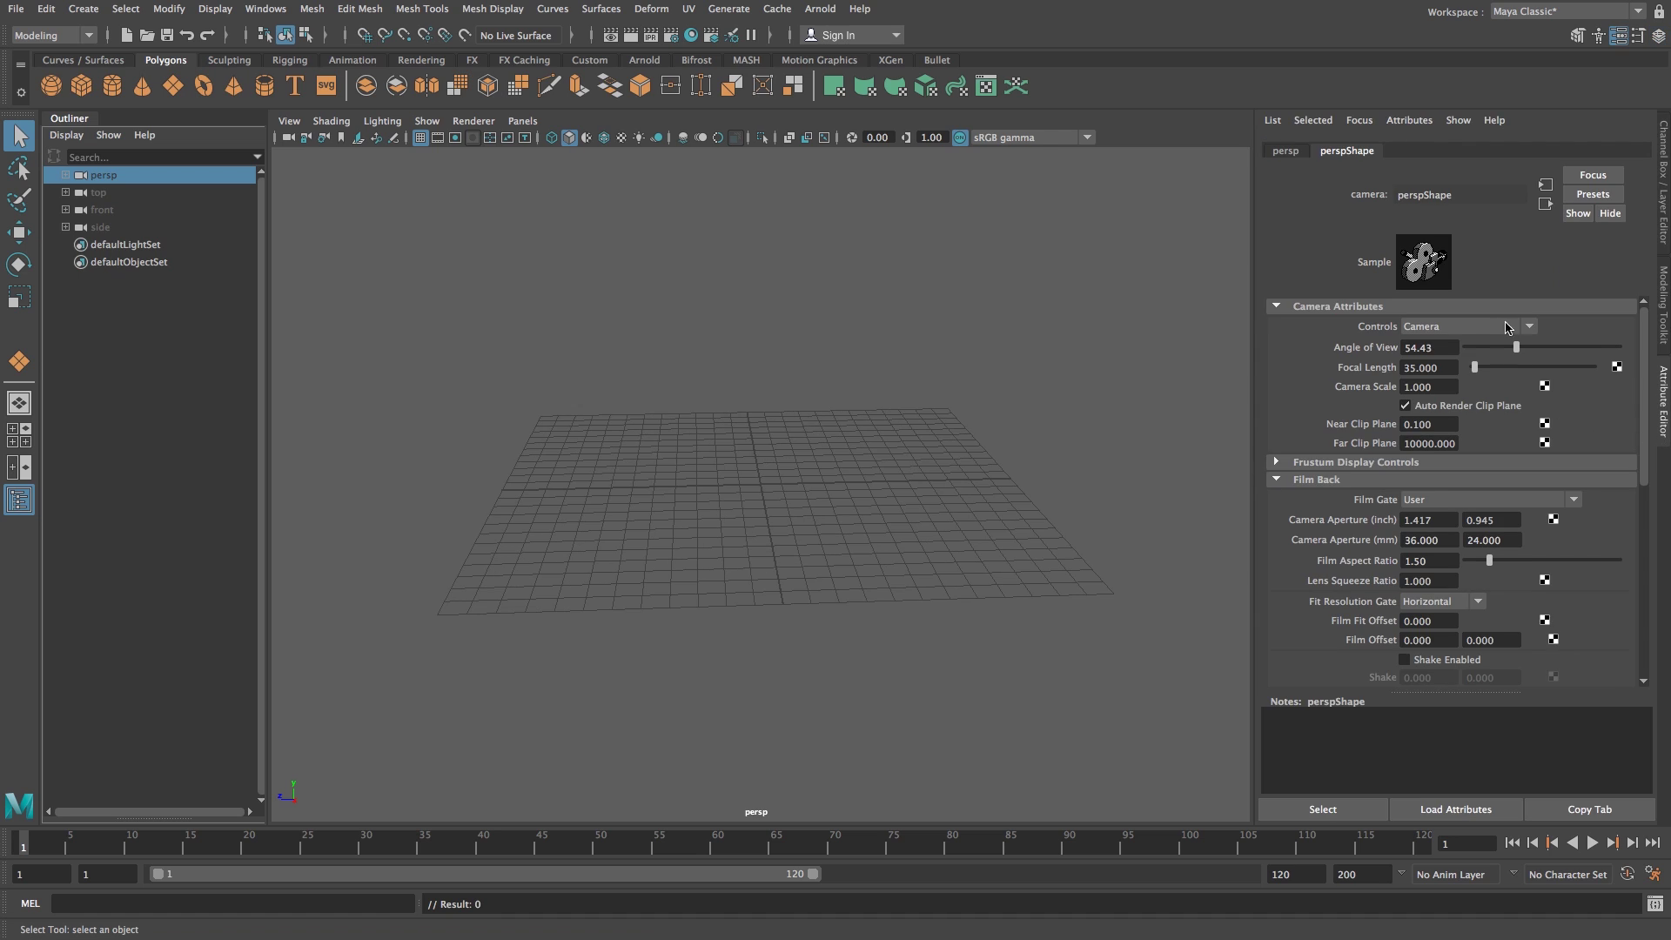
pyautogui.scroll(-10, 1646, 400)
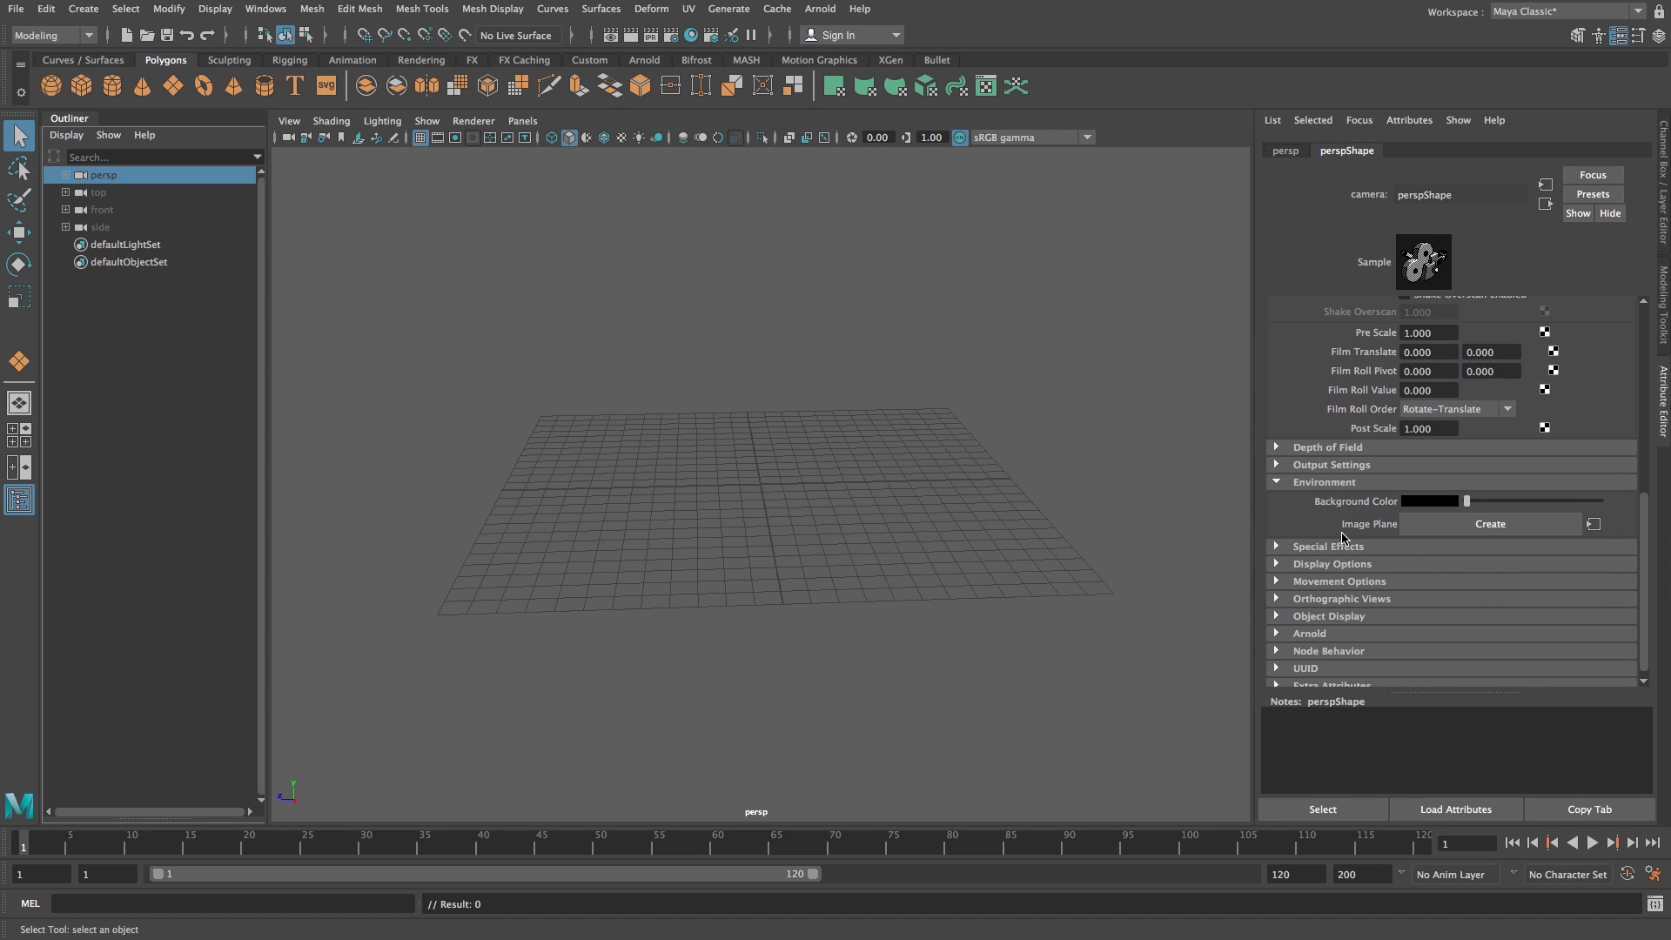
# - Create an image plane for persp and load the Image.png street photo onto it
pyautogui.click(1470, 525)
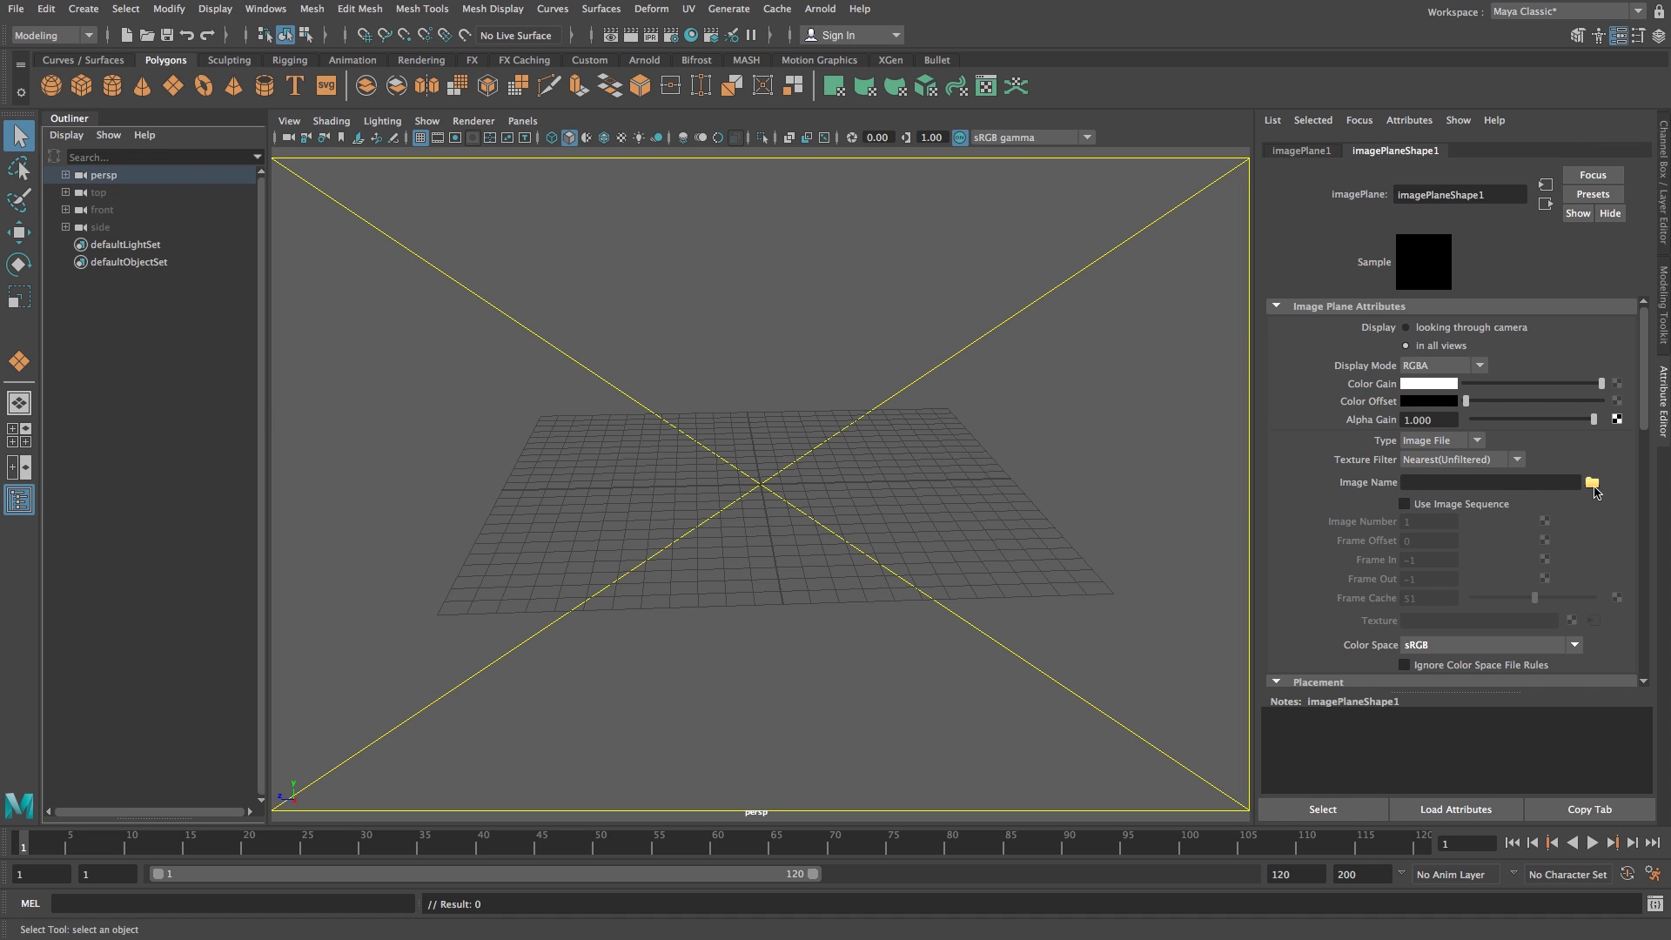
pyautogui.click(1592, 482)
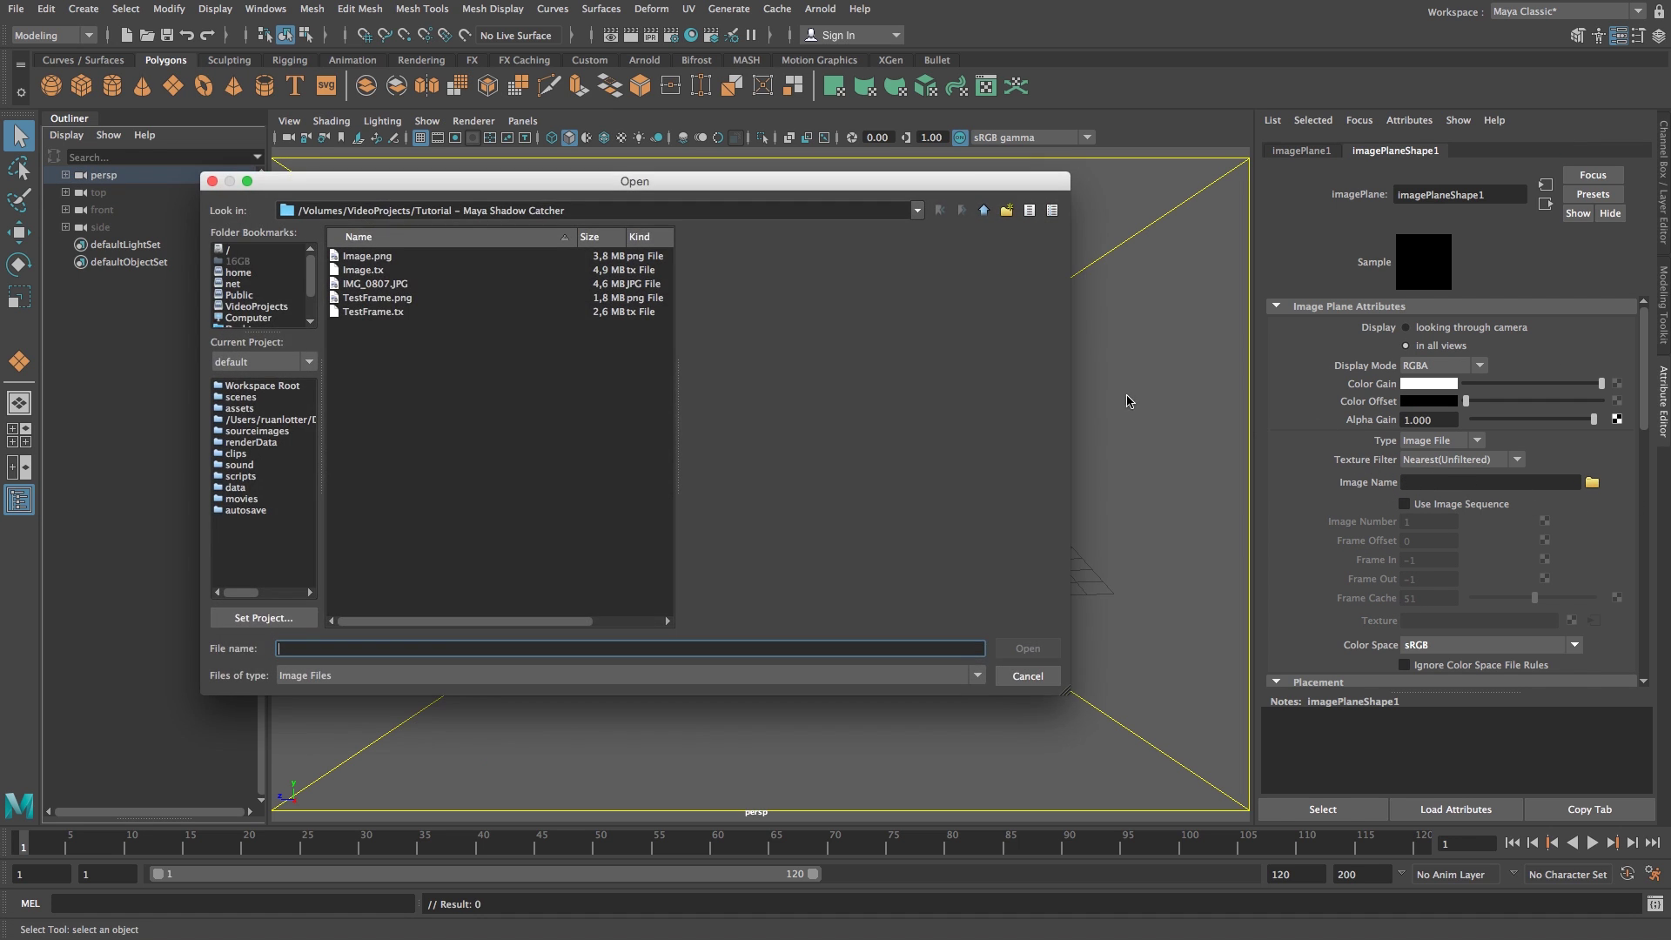
pyautogui.click(373, 257)
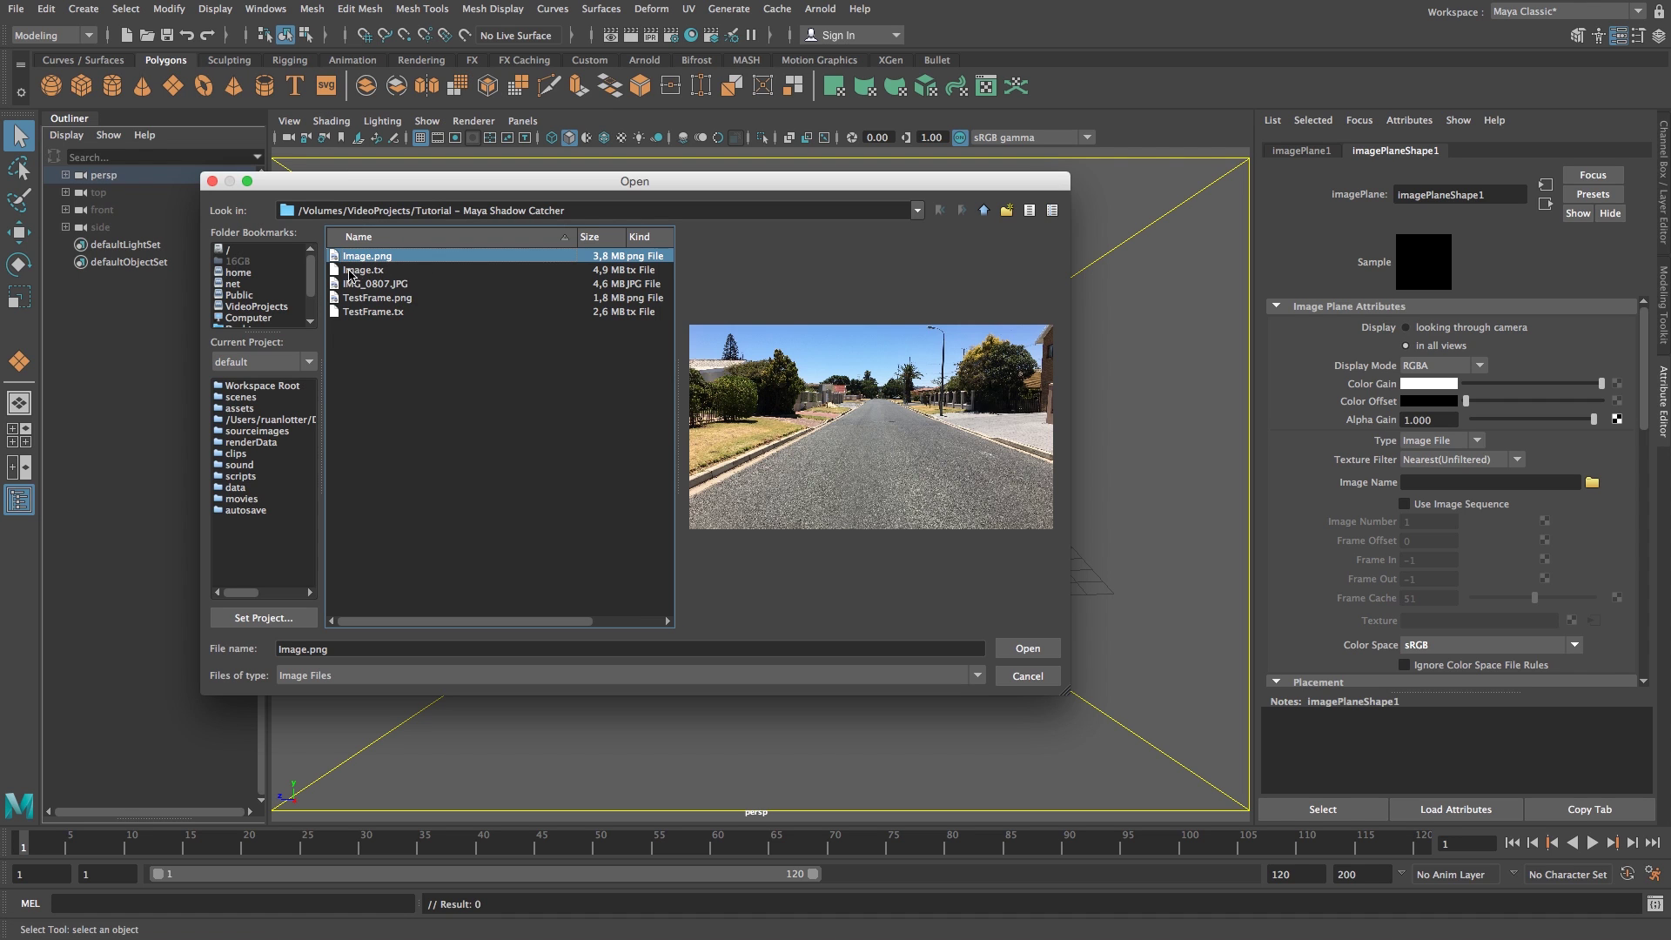
pyautogui.click(1027, 648)
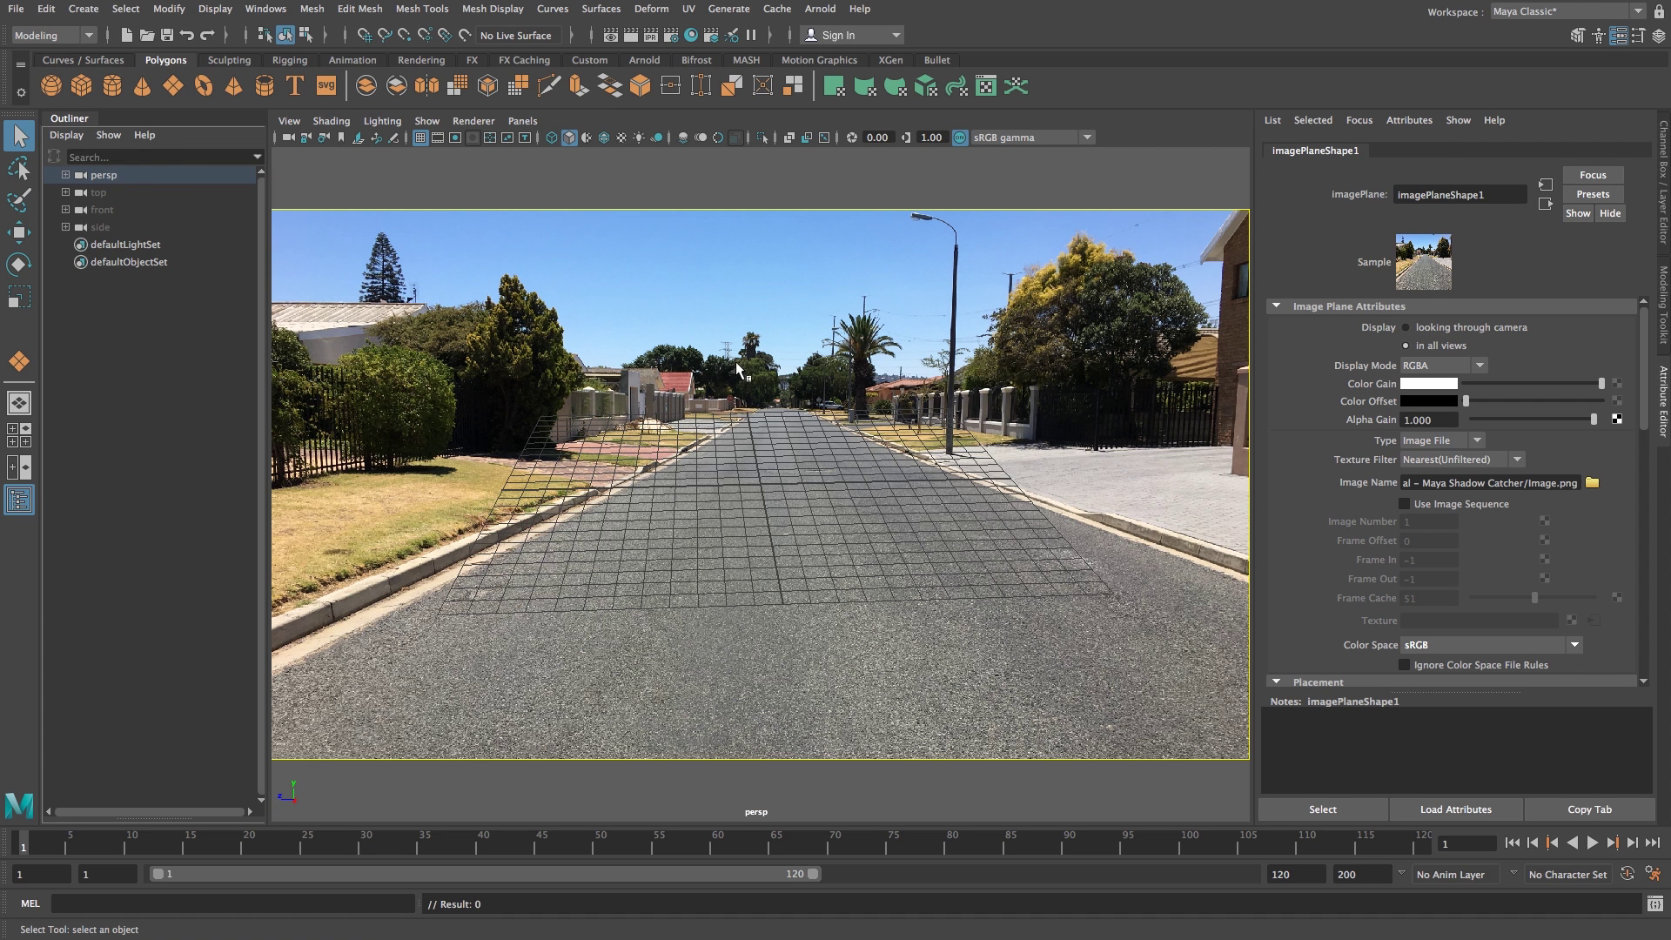
# - Set the persp camera's focal length to 18
pyautogui.keyDown('alt'); pyautogui.moveTo(774, 527); pyautogui.dragTo(742, 493); pyautogui.keyUp('alt')
pyautogui.keyDown('alt'); pyautogui.moveTo(742, 492); pyautogui.dragTo(722, 550, button='middle'); pyautogui.keyUp('alt')
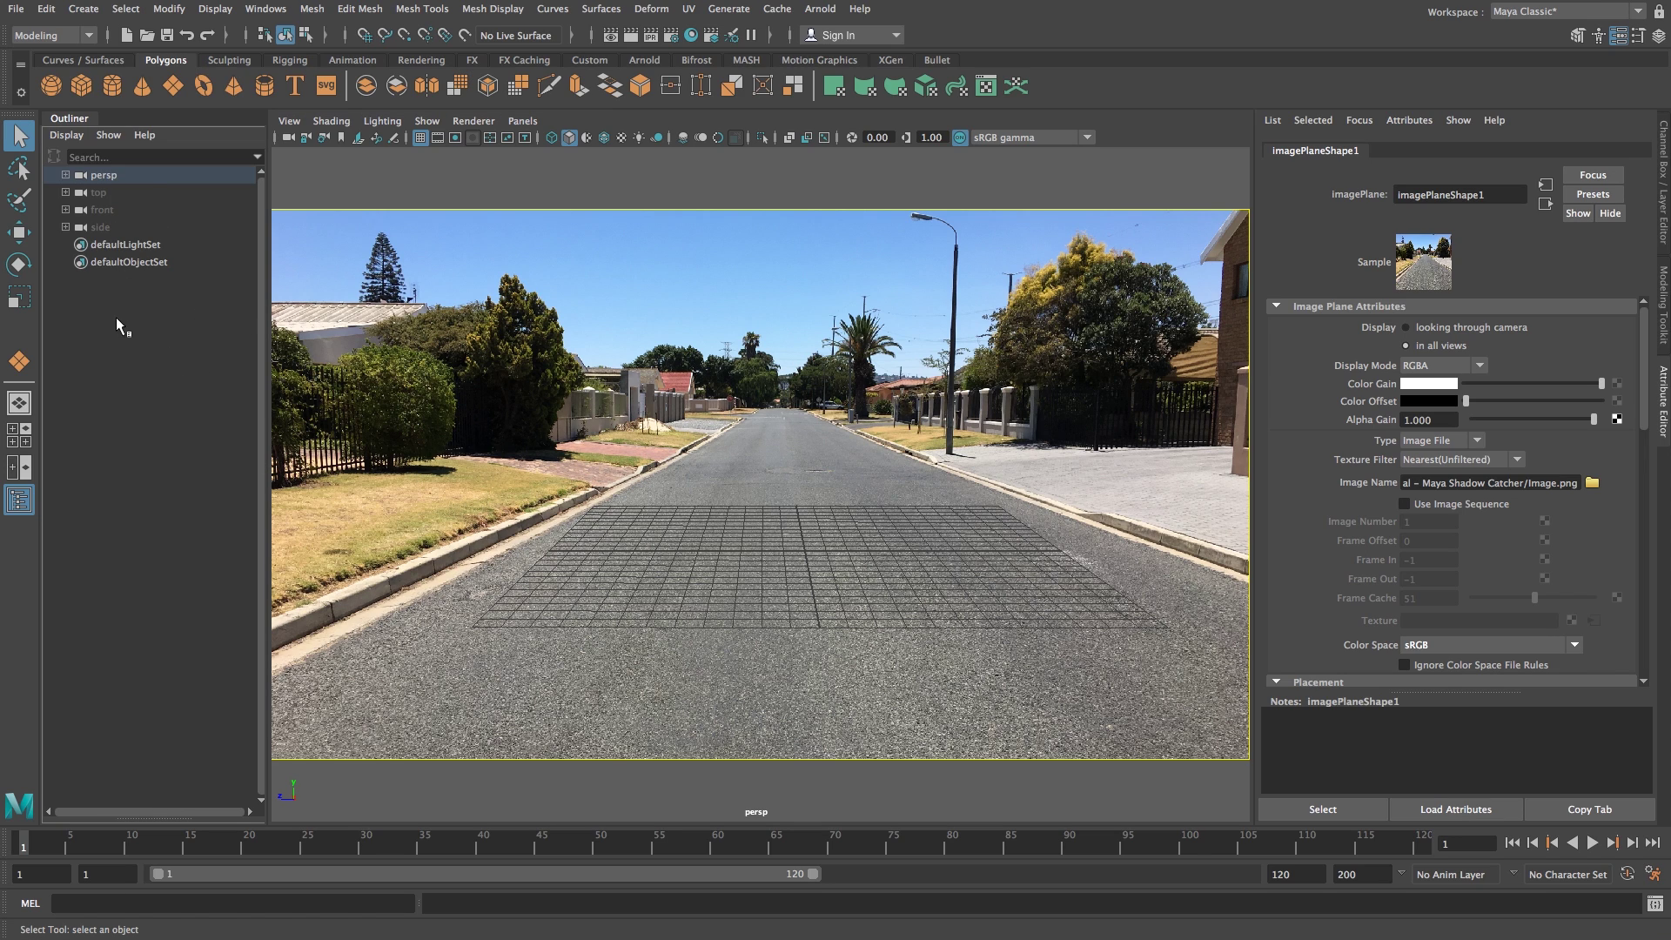
pyautogui.click(111, 176)
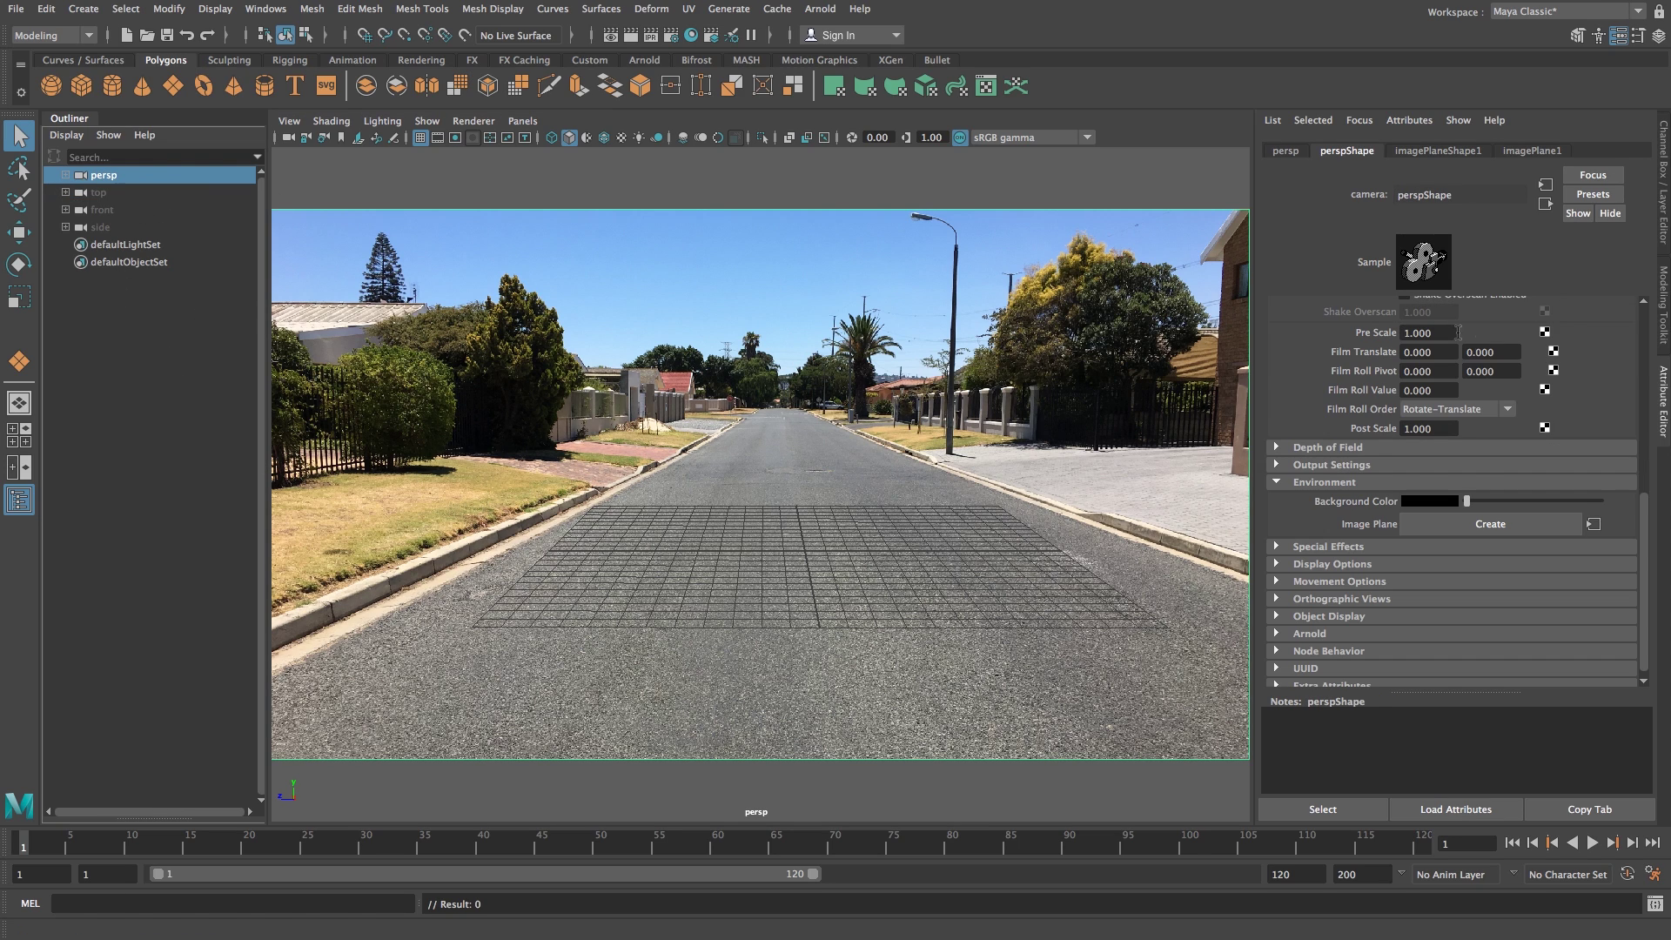
pyautogui.moveTo(1646, 520); pyautogui.dragTo(1664, 320)
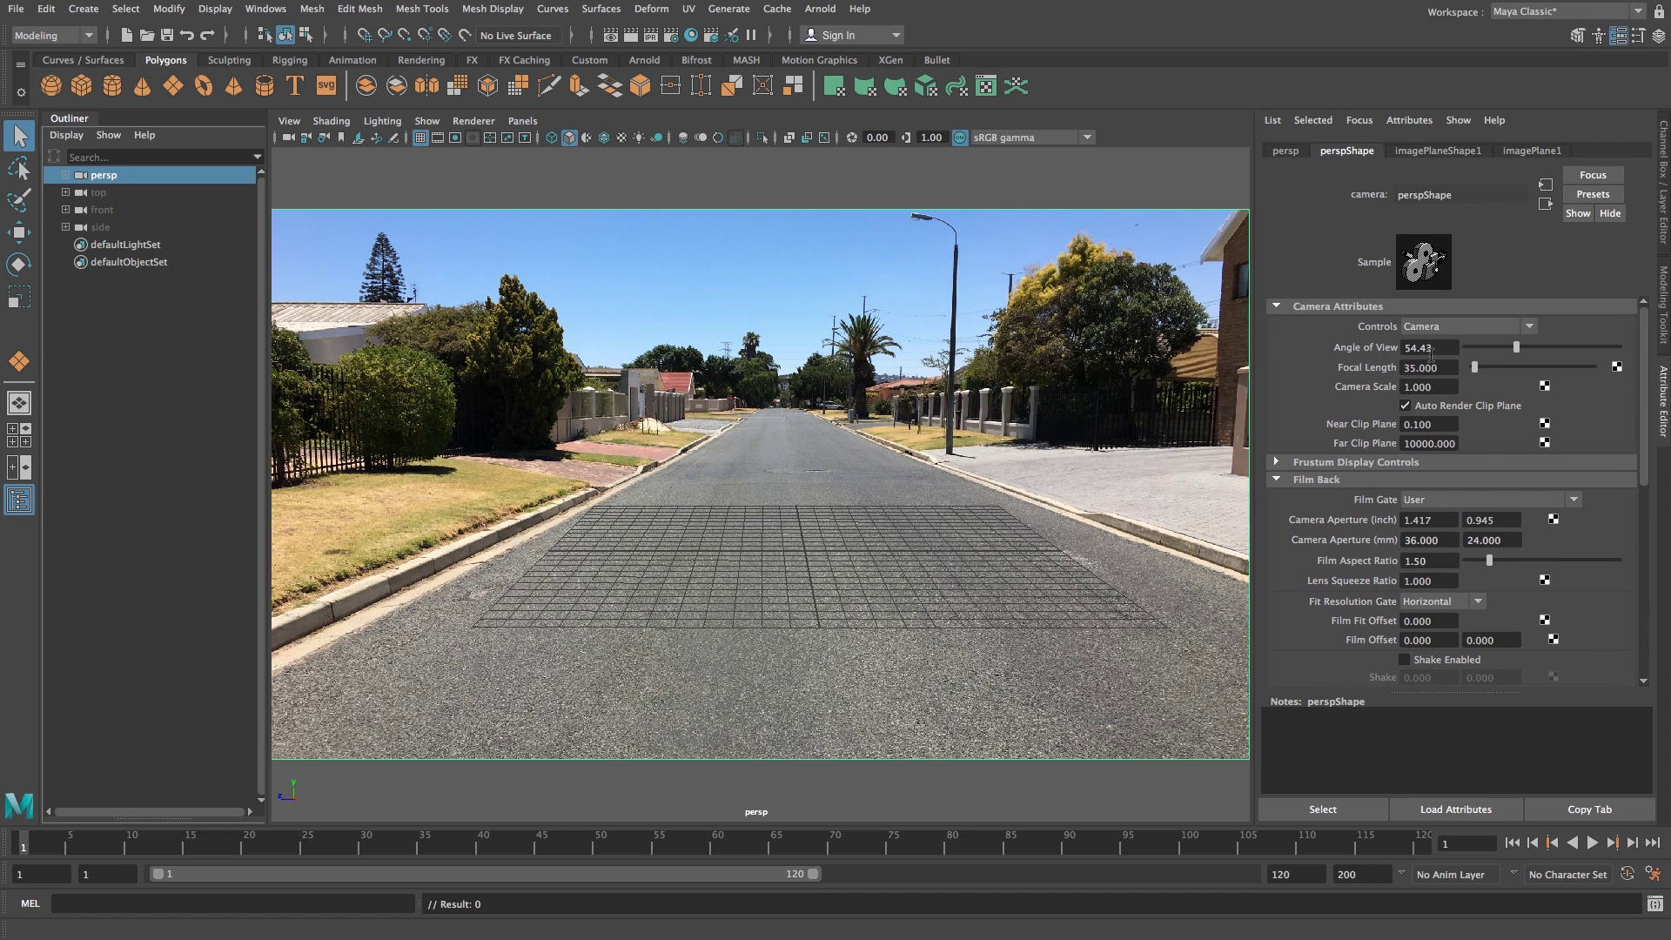
pyautogui.moveTo(1443, 370); pyautogui.dragTo(1384, 374)
pyautogui.write('18')
pyautogui.press('Return')
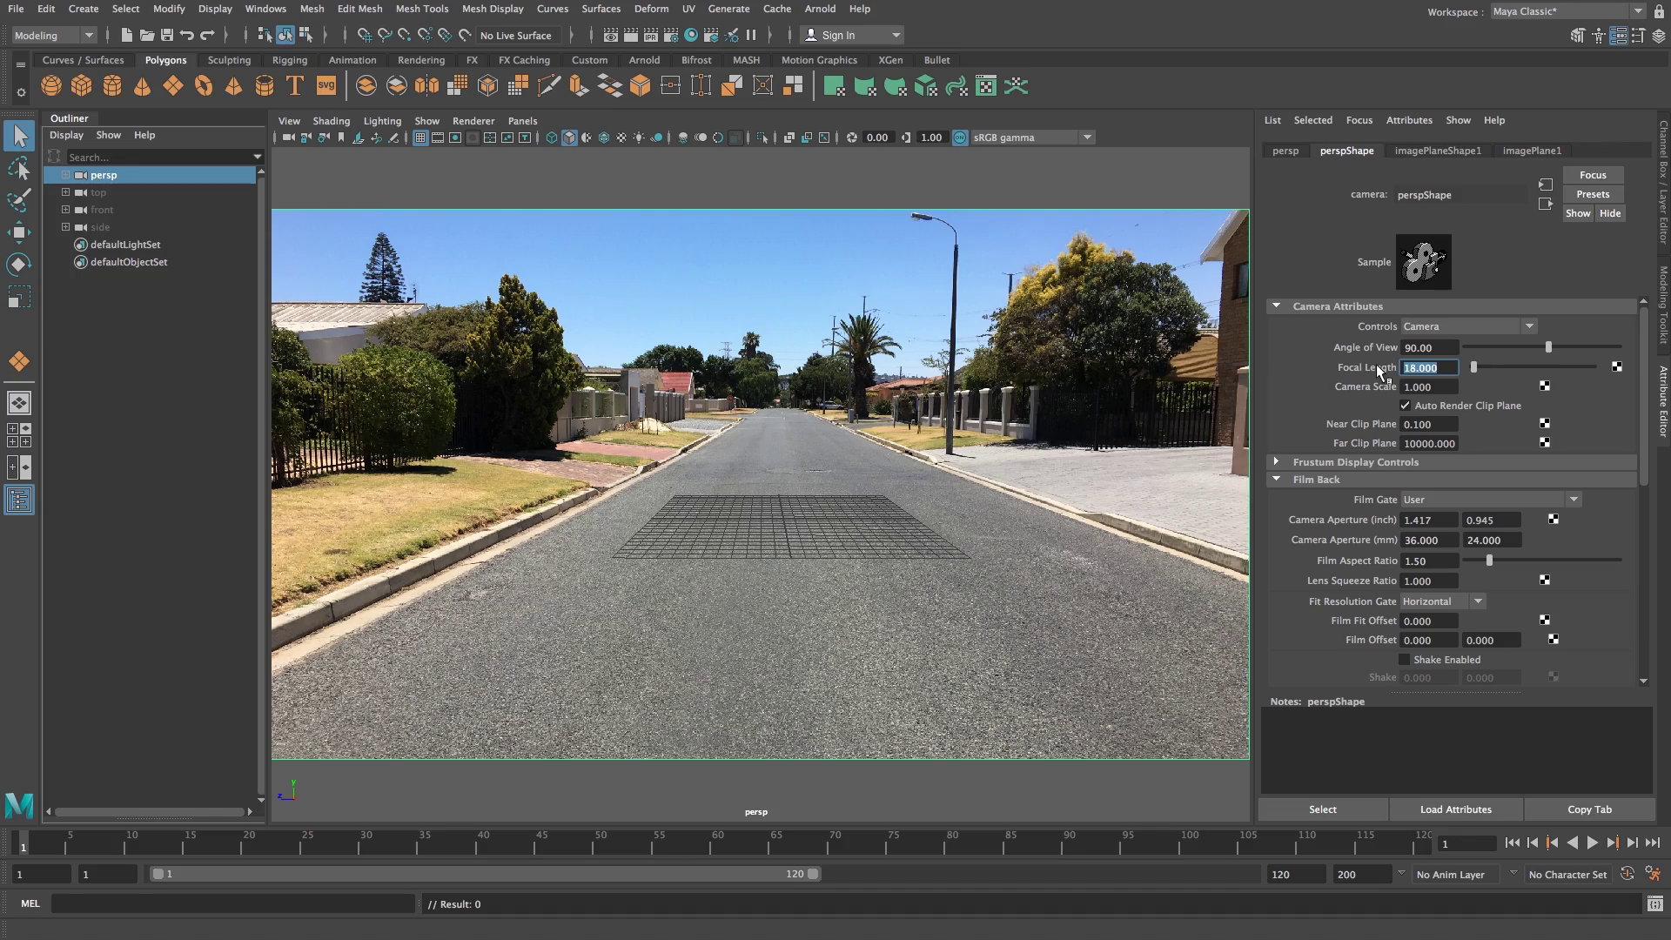
# - Tilt the camera until the ground grid lines up with the road in the photo
pyautogui.scroll(5, 785, 589)
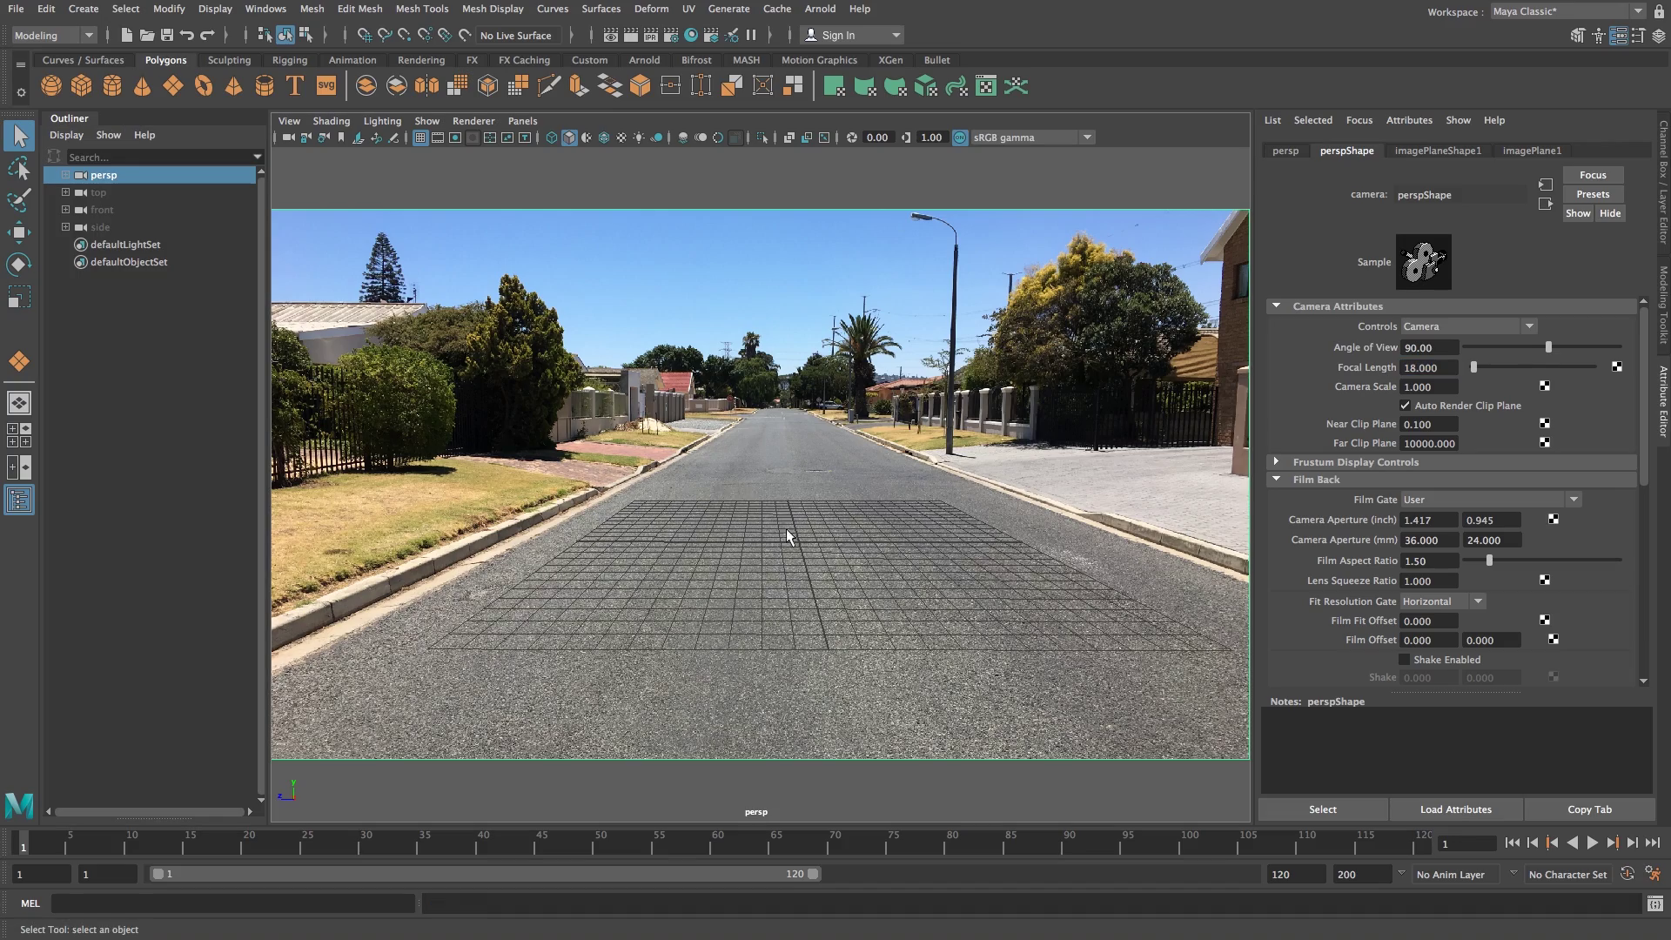
pyautogui.keyDown('alt'); pyautogui.moveTo(785, 588); pyautogui.dragTo(826, 561); pyautogui.keyUp('alt')
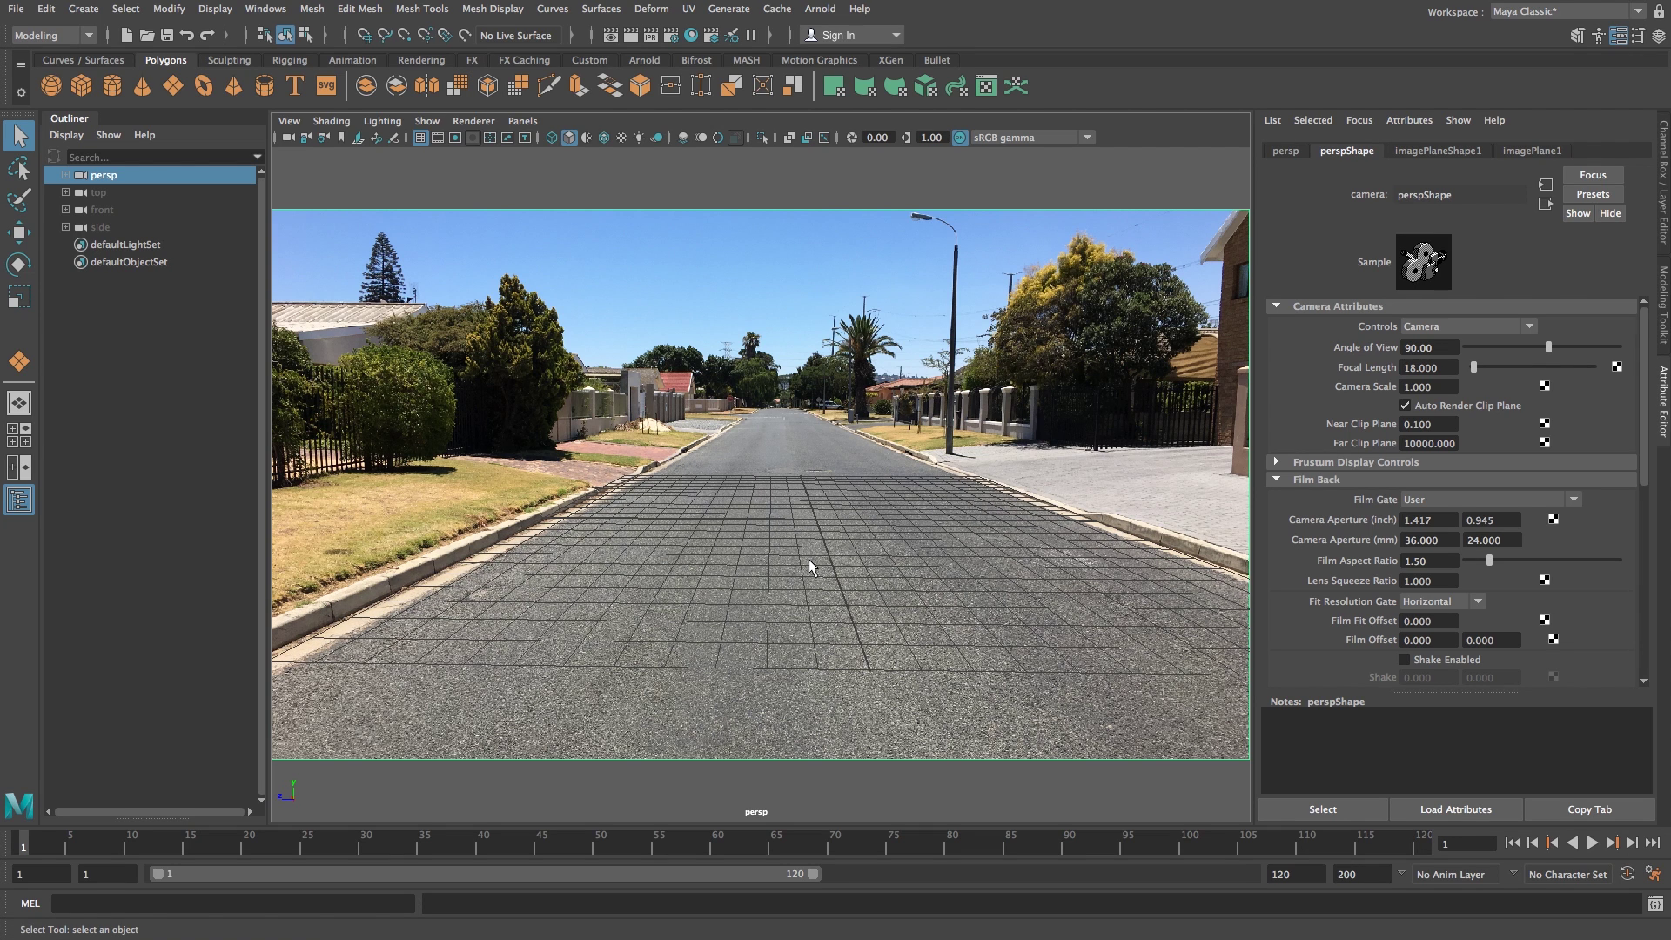
pyautogui.keyDown('alt'); pyautogui.moveTo(778, 544); pyautogui.dragTo(793, 576); pyautogui.keyUp('alt')
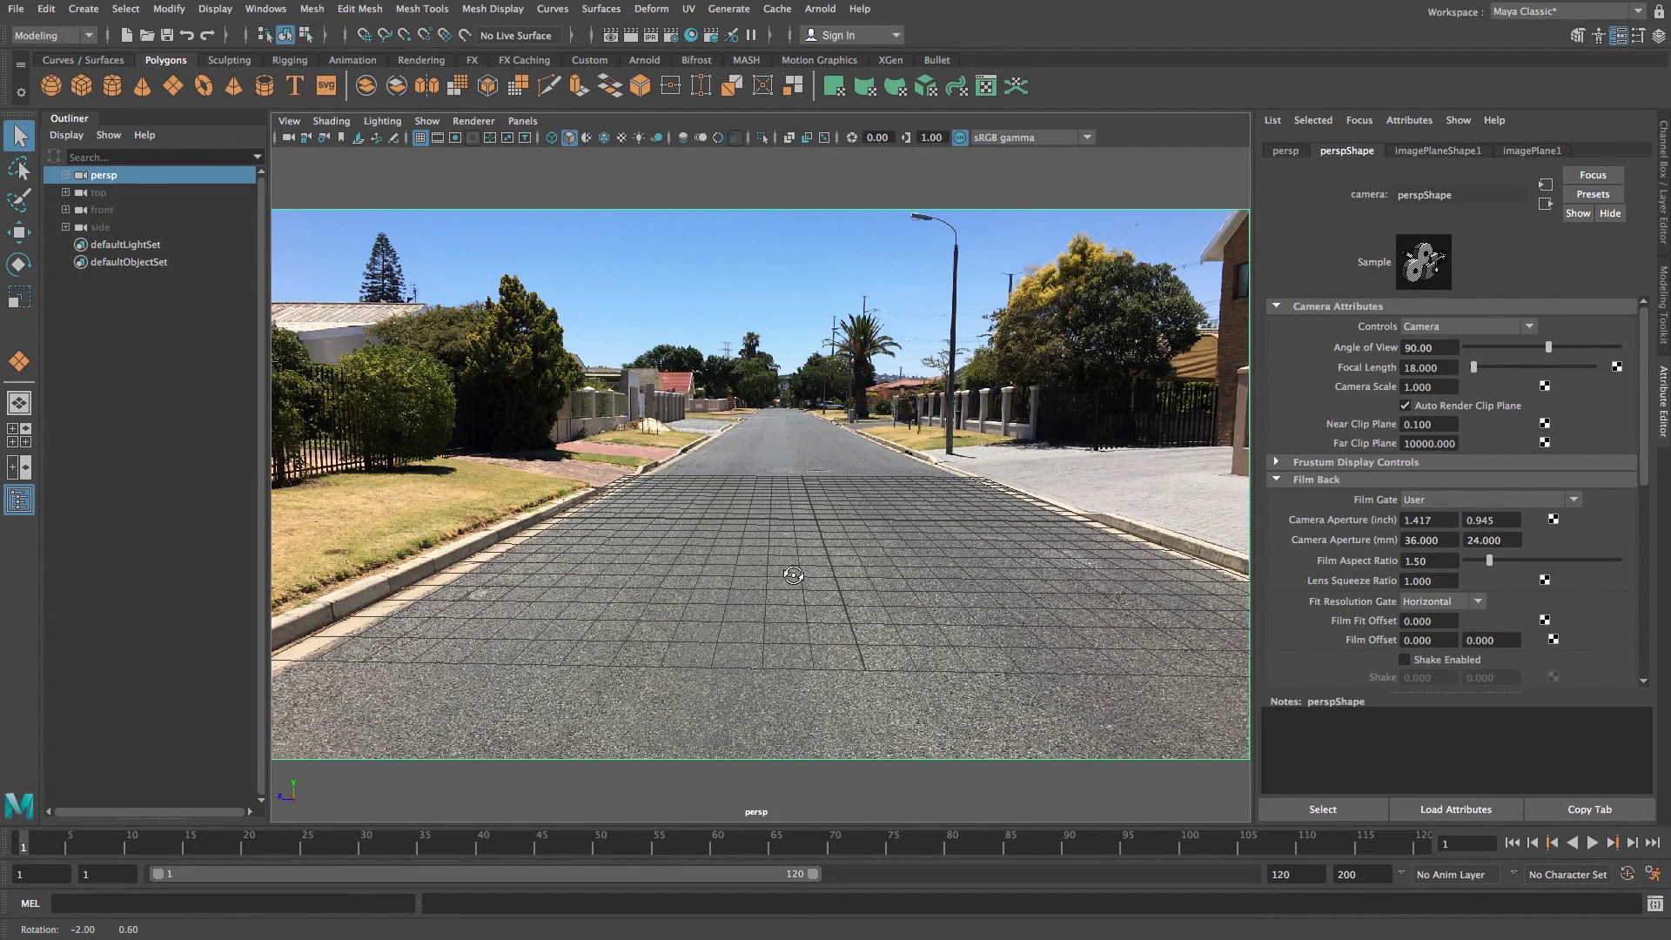
# - Create a polygon plane and scale it to about 23.264 to cover the road
pyautogui.click(180, 101)
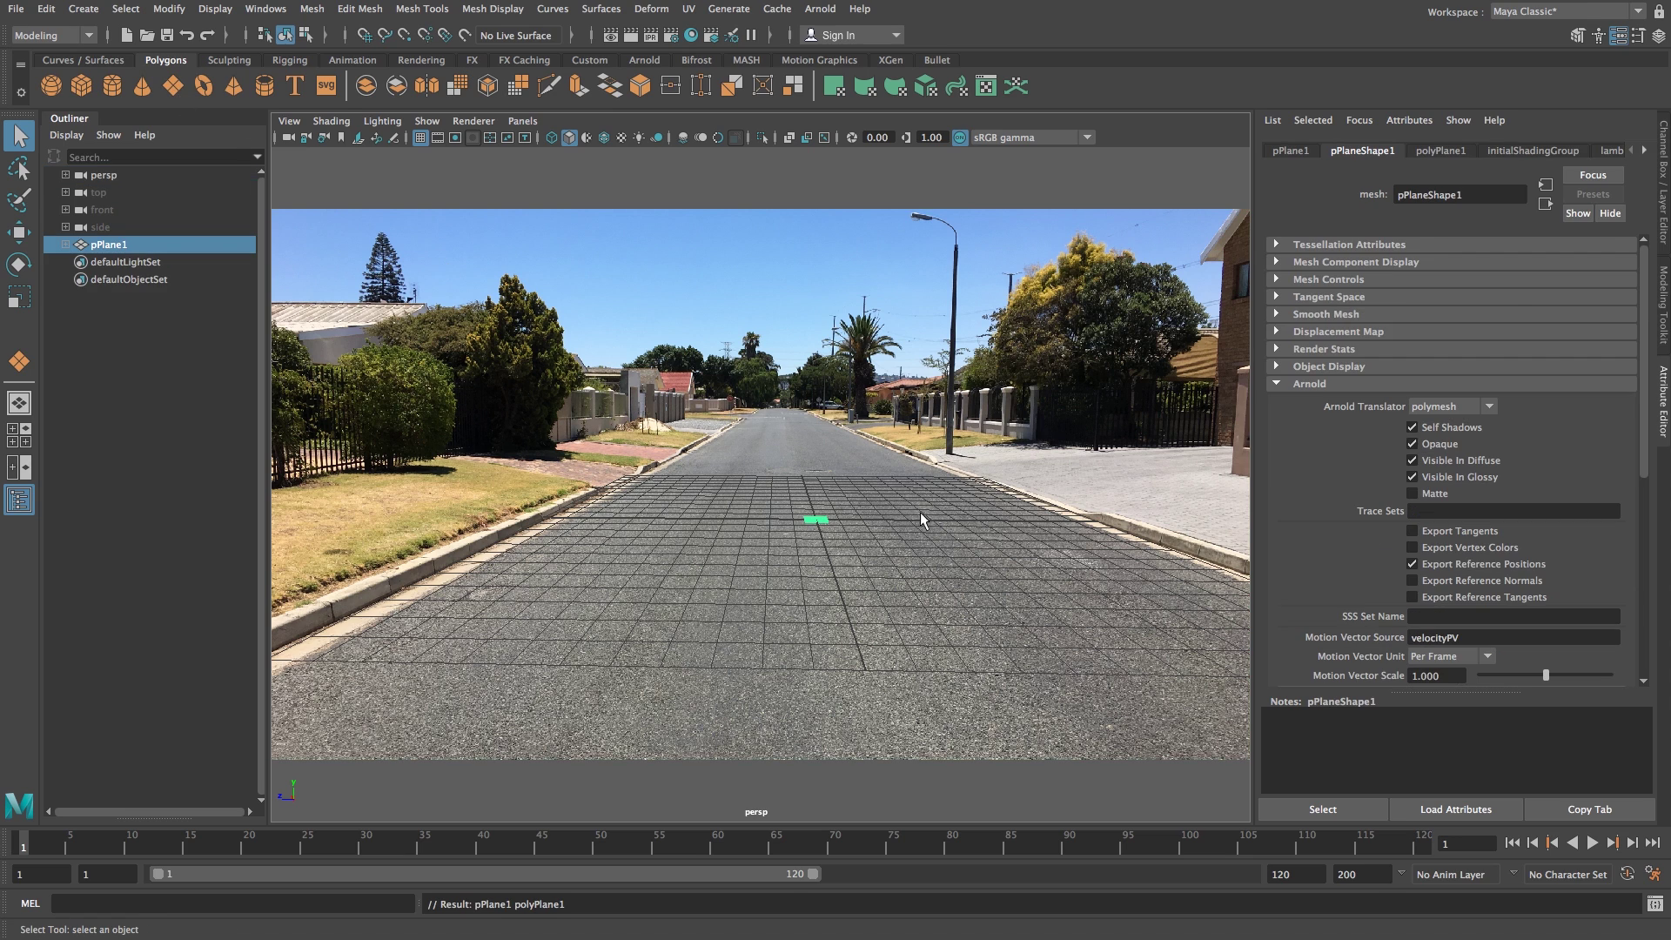
pyautogui.press('r')
pyautogui.moveTo(808, 531); pyautogui.dragTo(900, 480)
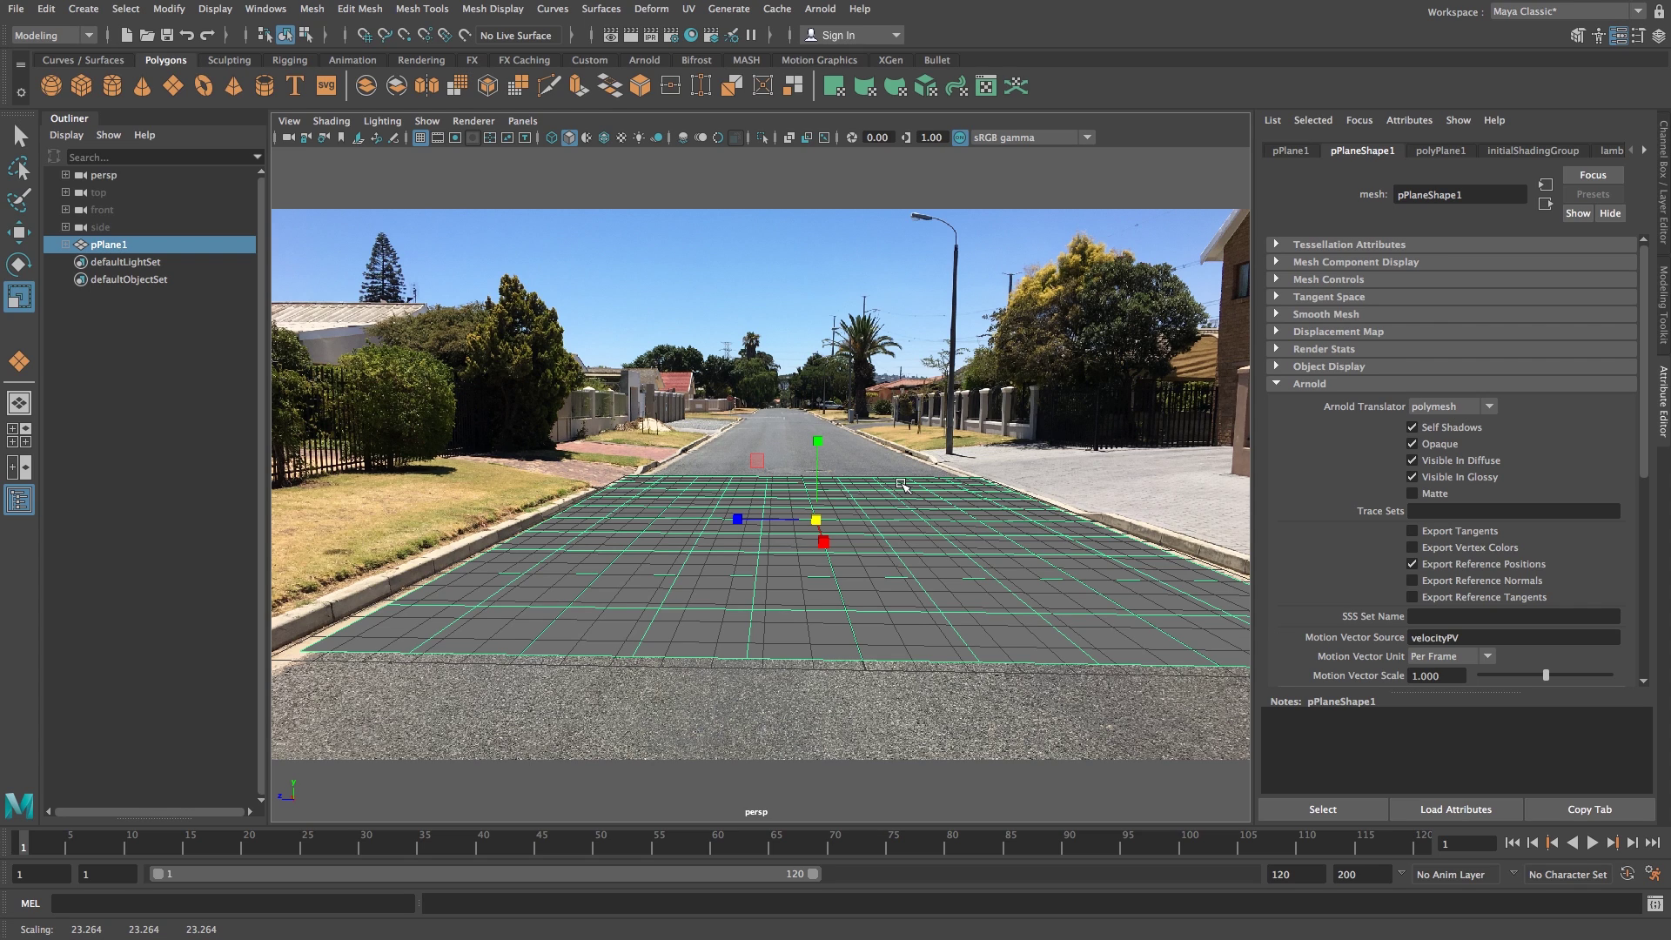
# - Create polygon 3D type, turn it around its vertical axis and shrink the font size to 4.366
pyautogui.click(295, 87)
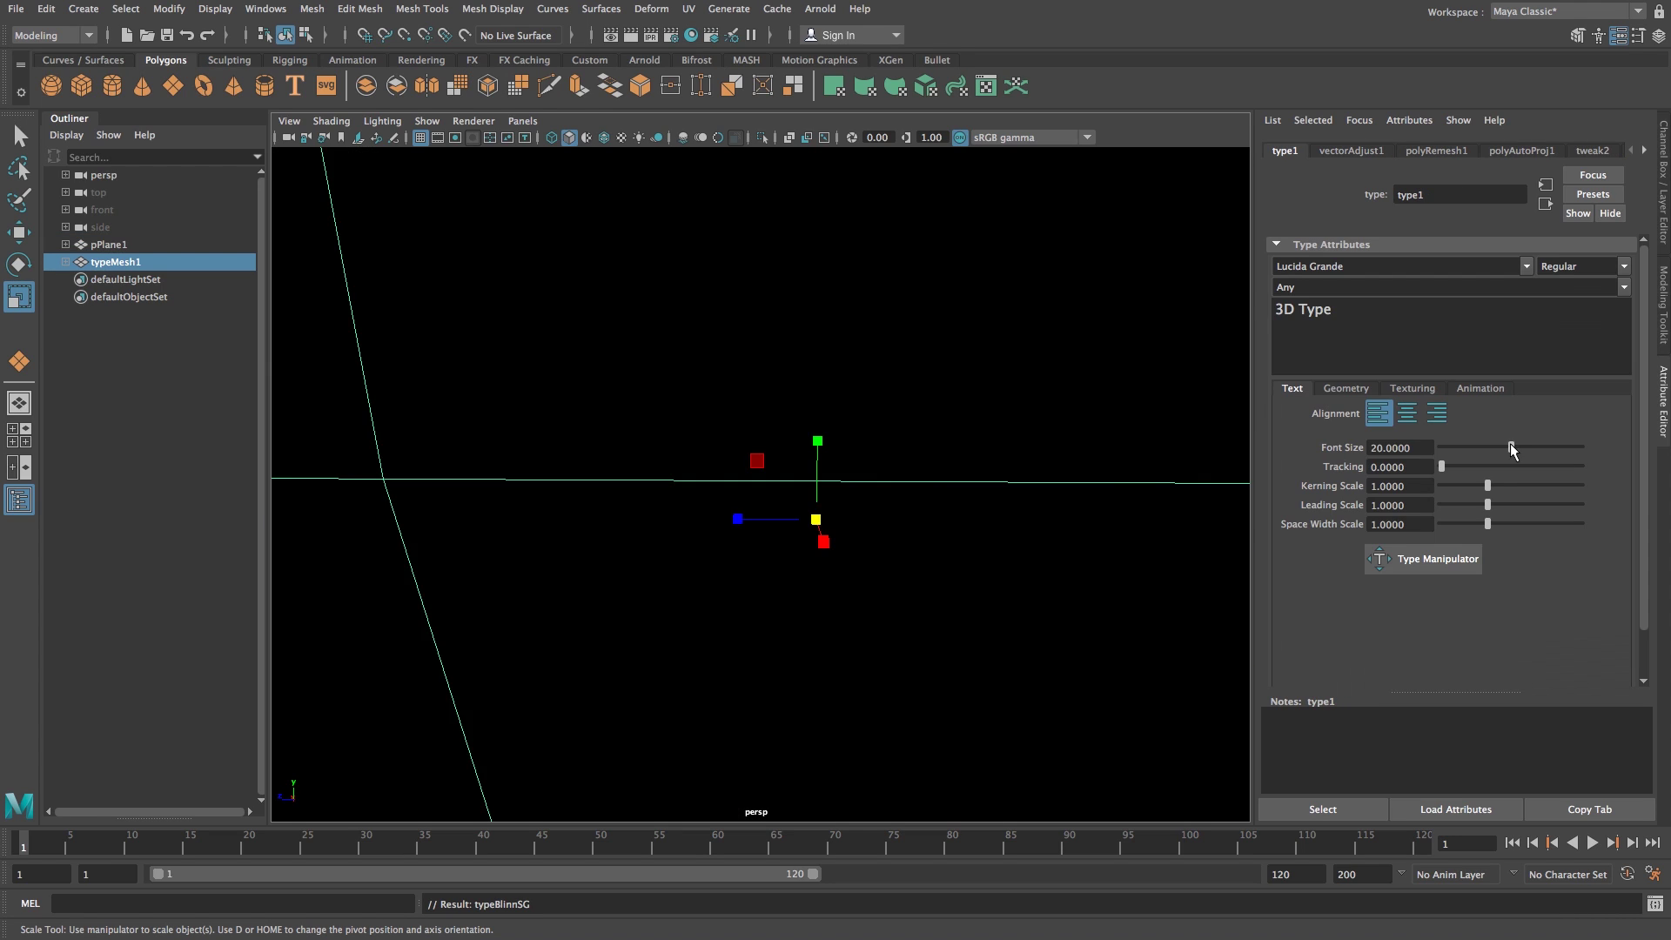
pyautogui.moveTo(1511, 442); pyautogui.dragTo(1487, 447)
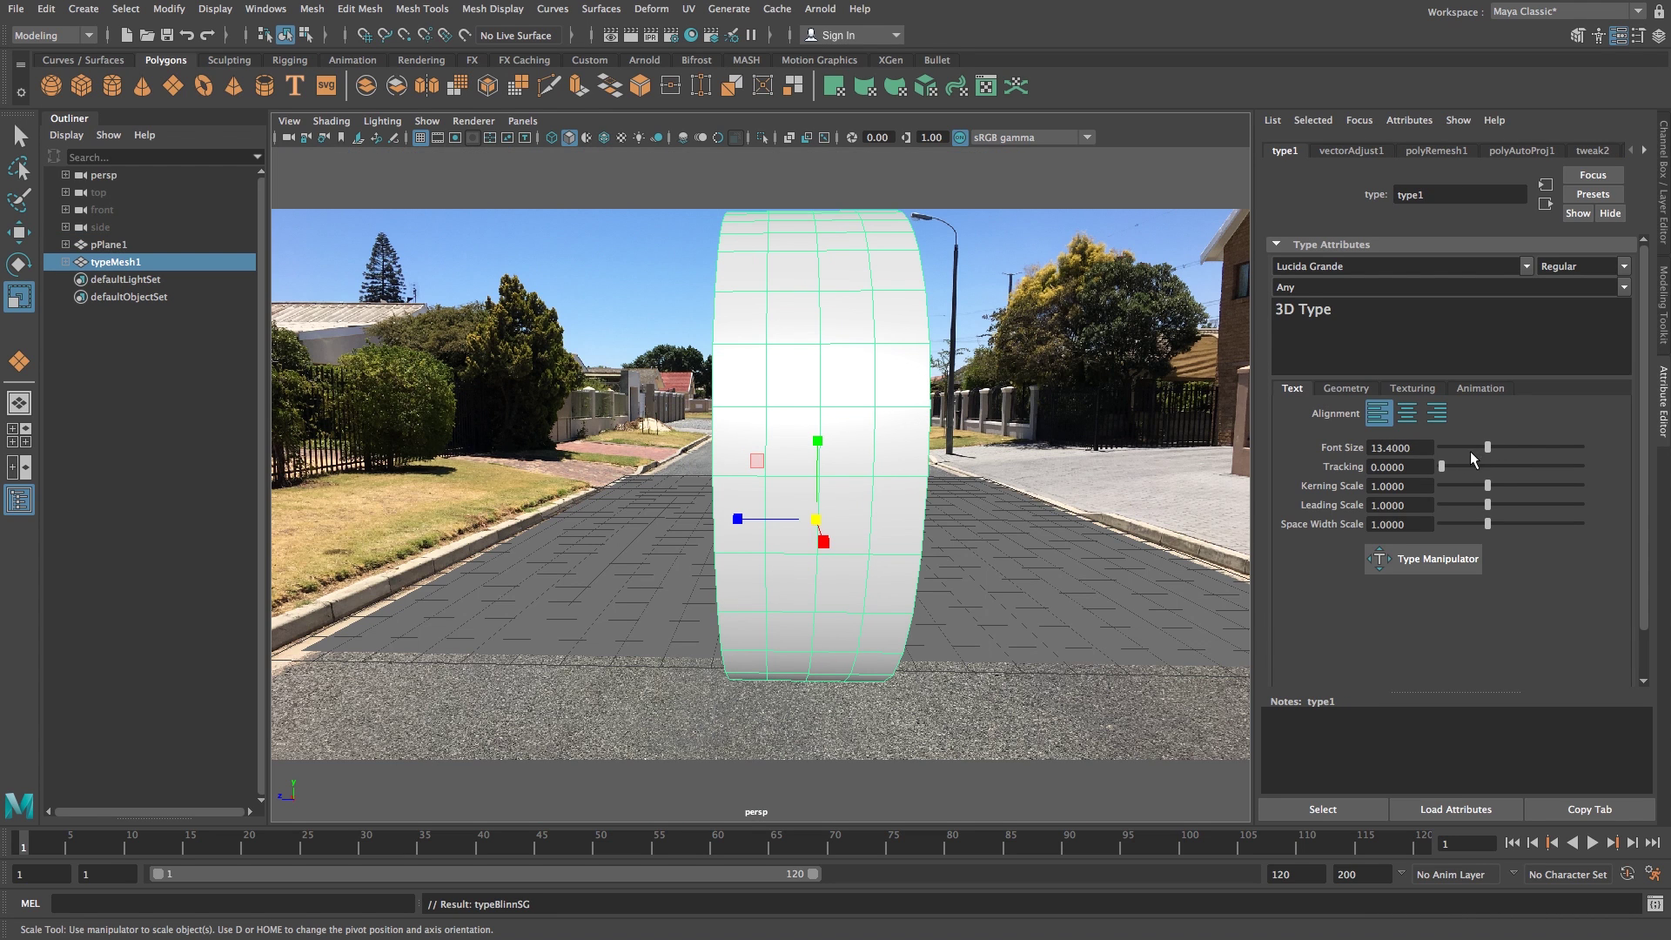
pyautogui.press('e')
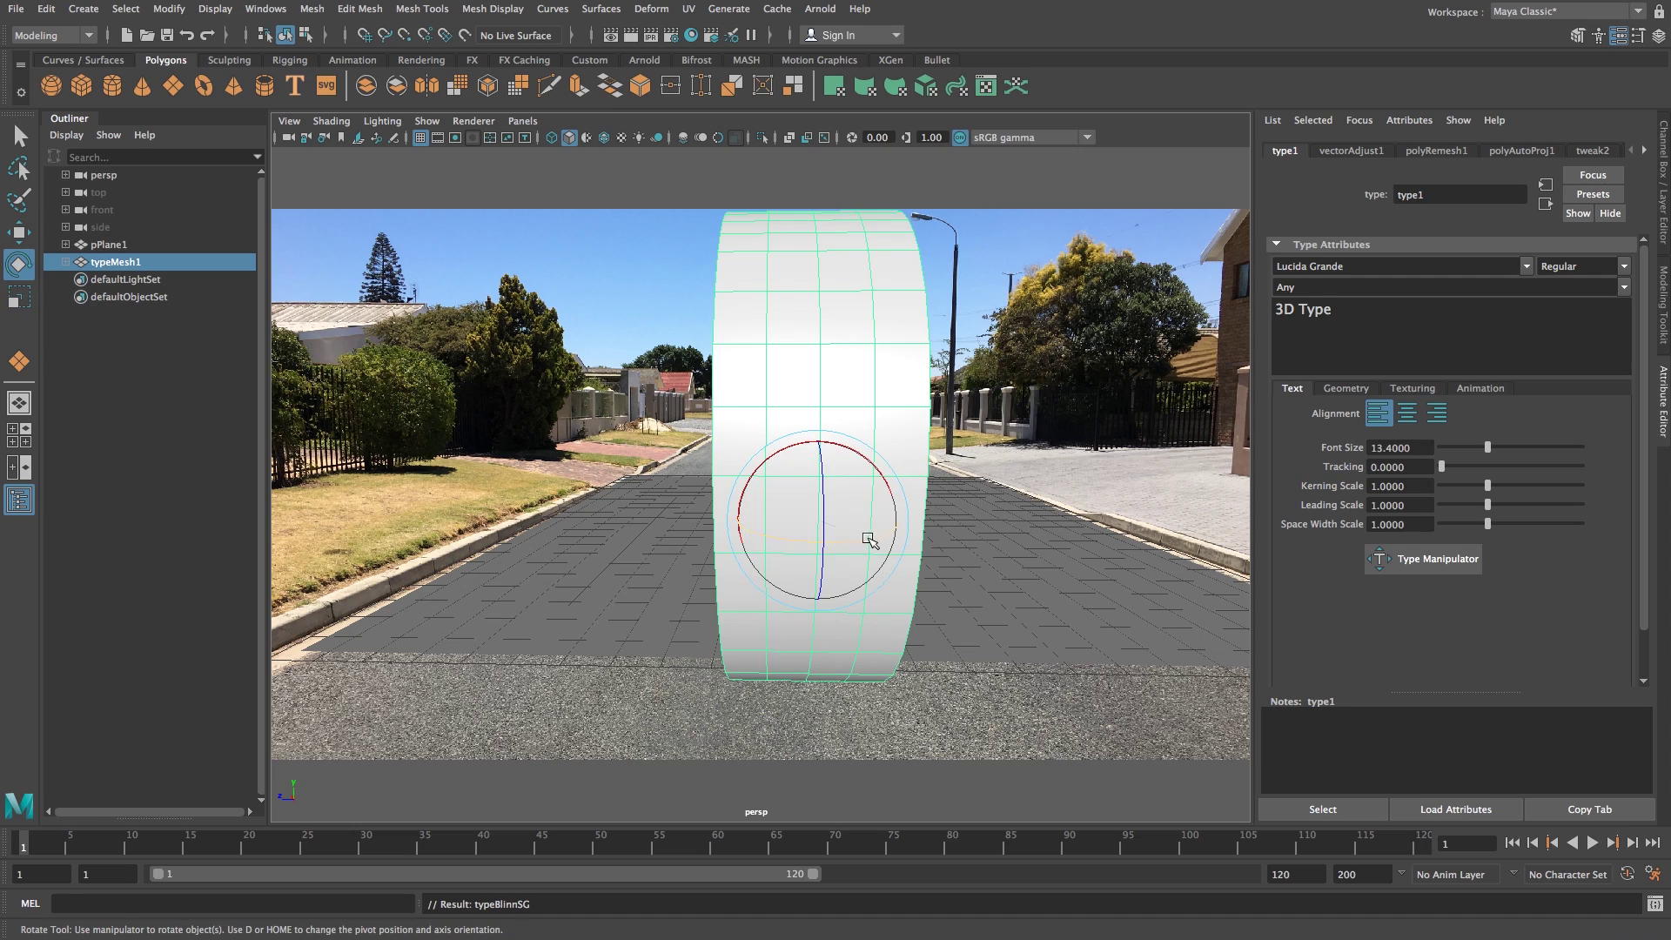
pyautogui.moveTo(869, 540); pyautogui.dragTo(957, 407)
pyautogui.moveTo(1500, 446); pyautogui.dragTo(1455, 384)
# - Change the text to 'Shadows' and move it left onto the middle of the road
pyautogui.moveTo(1342, 309); pyautogui.dragTo(1298, 308)
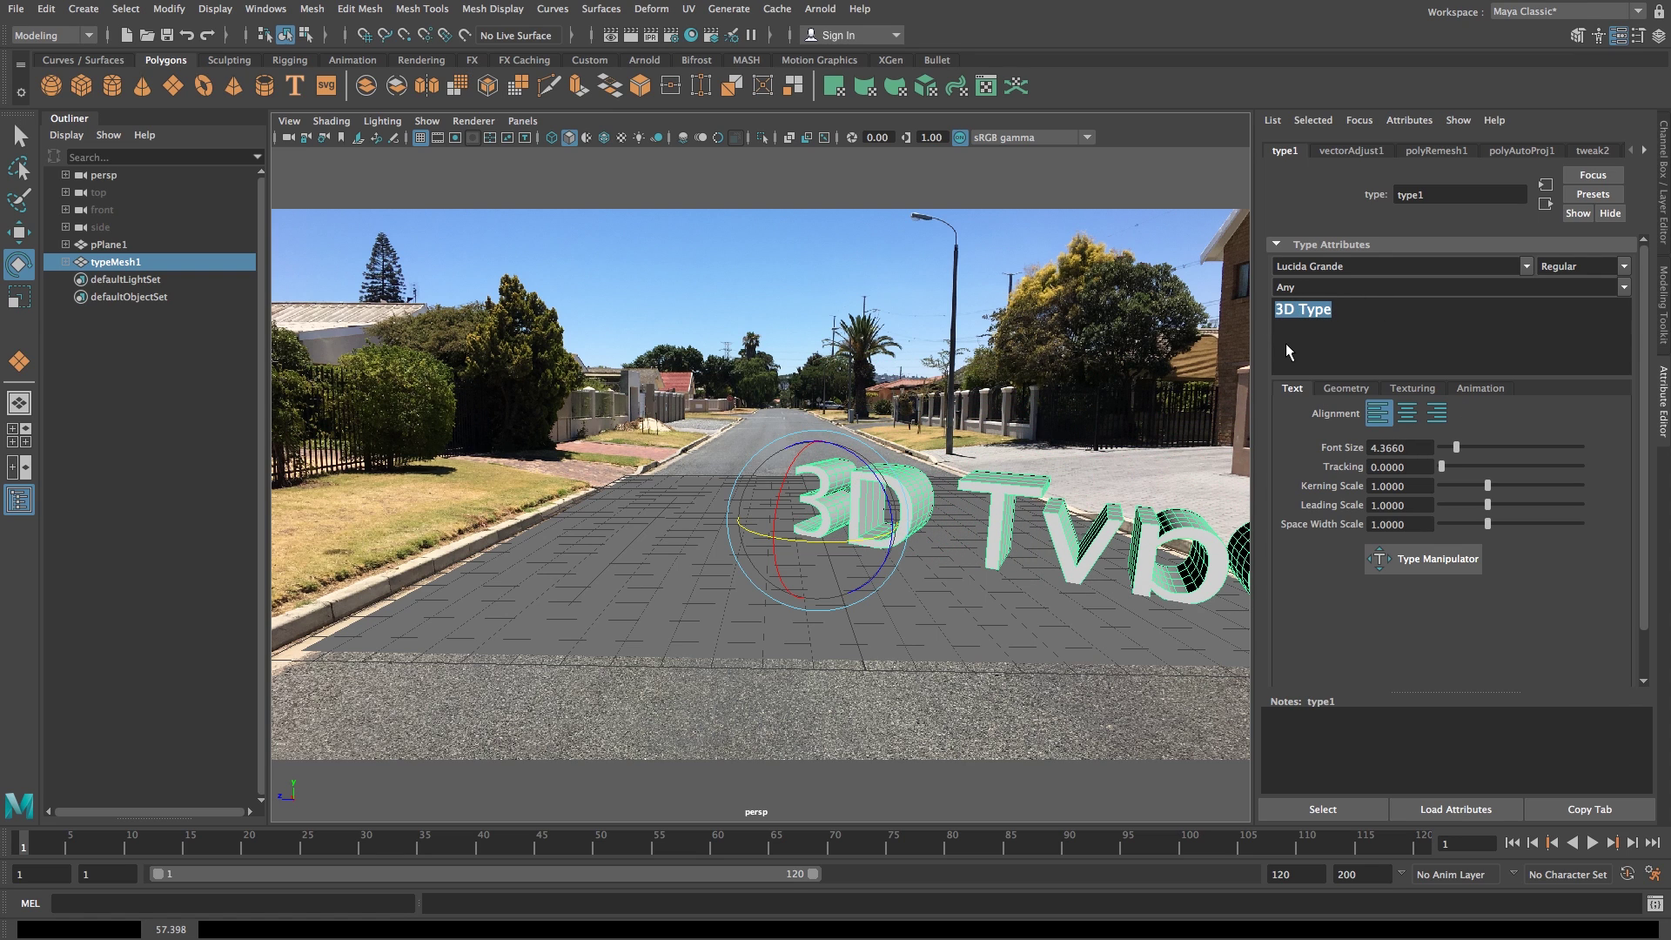
pyautogui.write('Shadows')
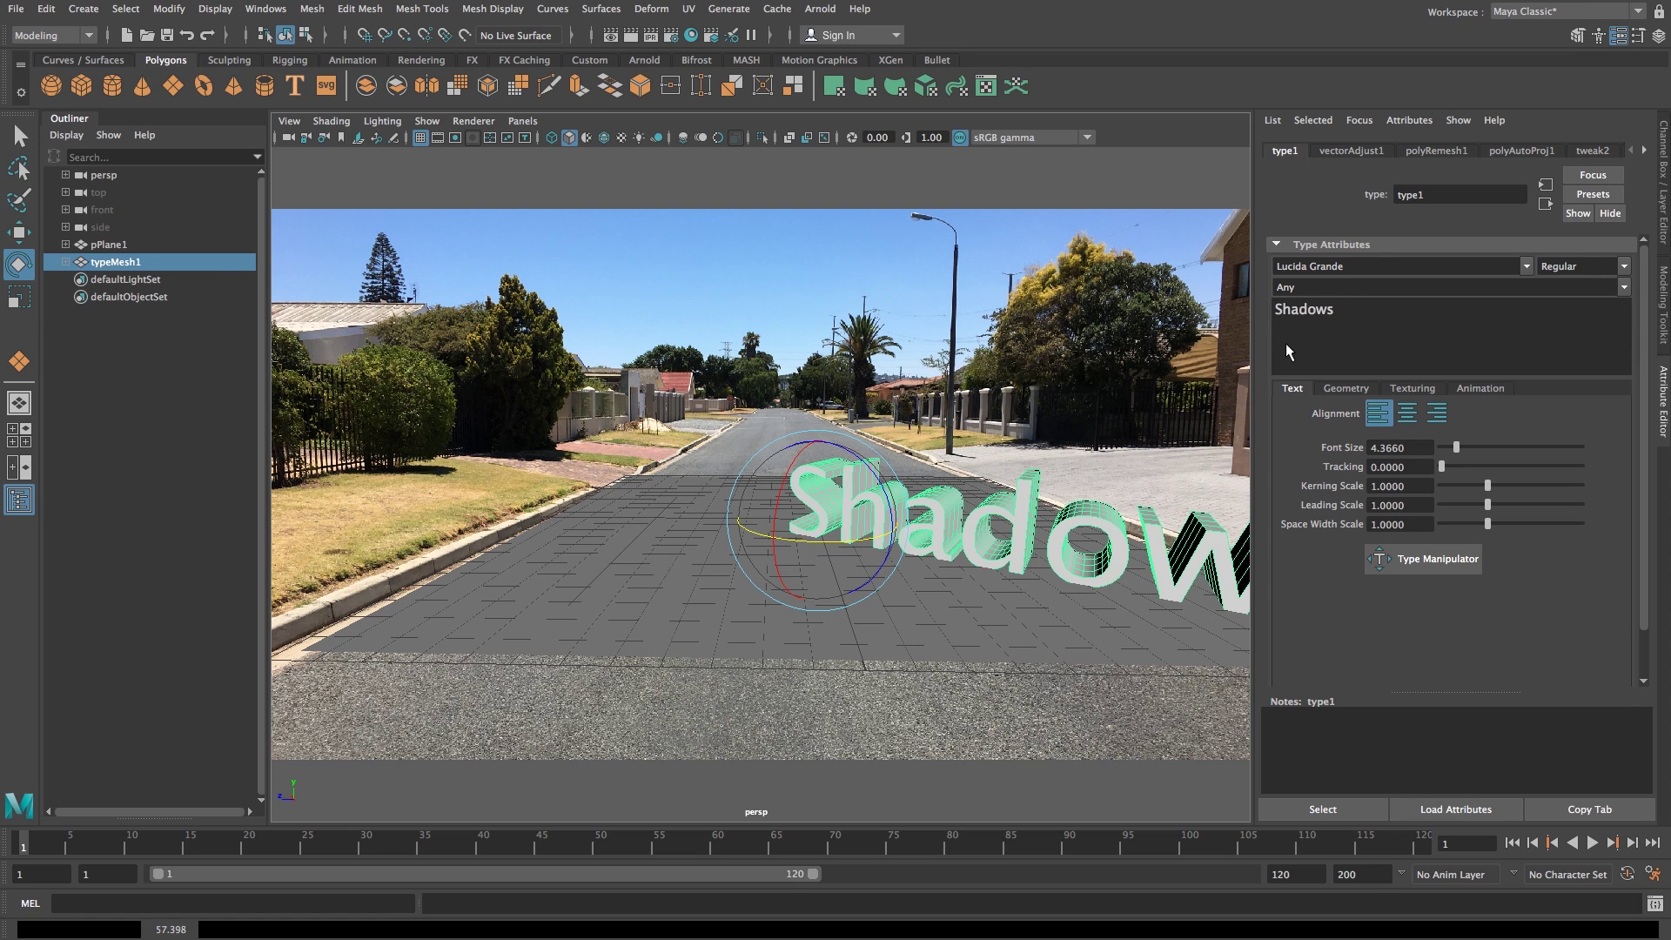
pyautogui.write('w')
pyautogui.click(794, 529)
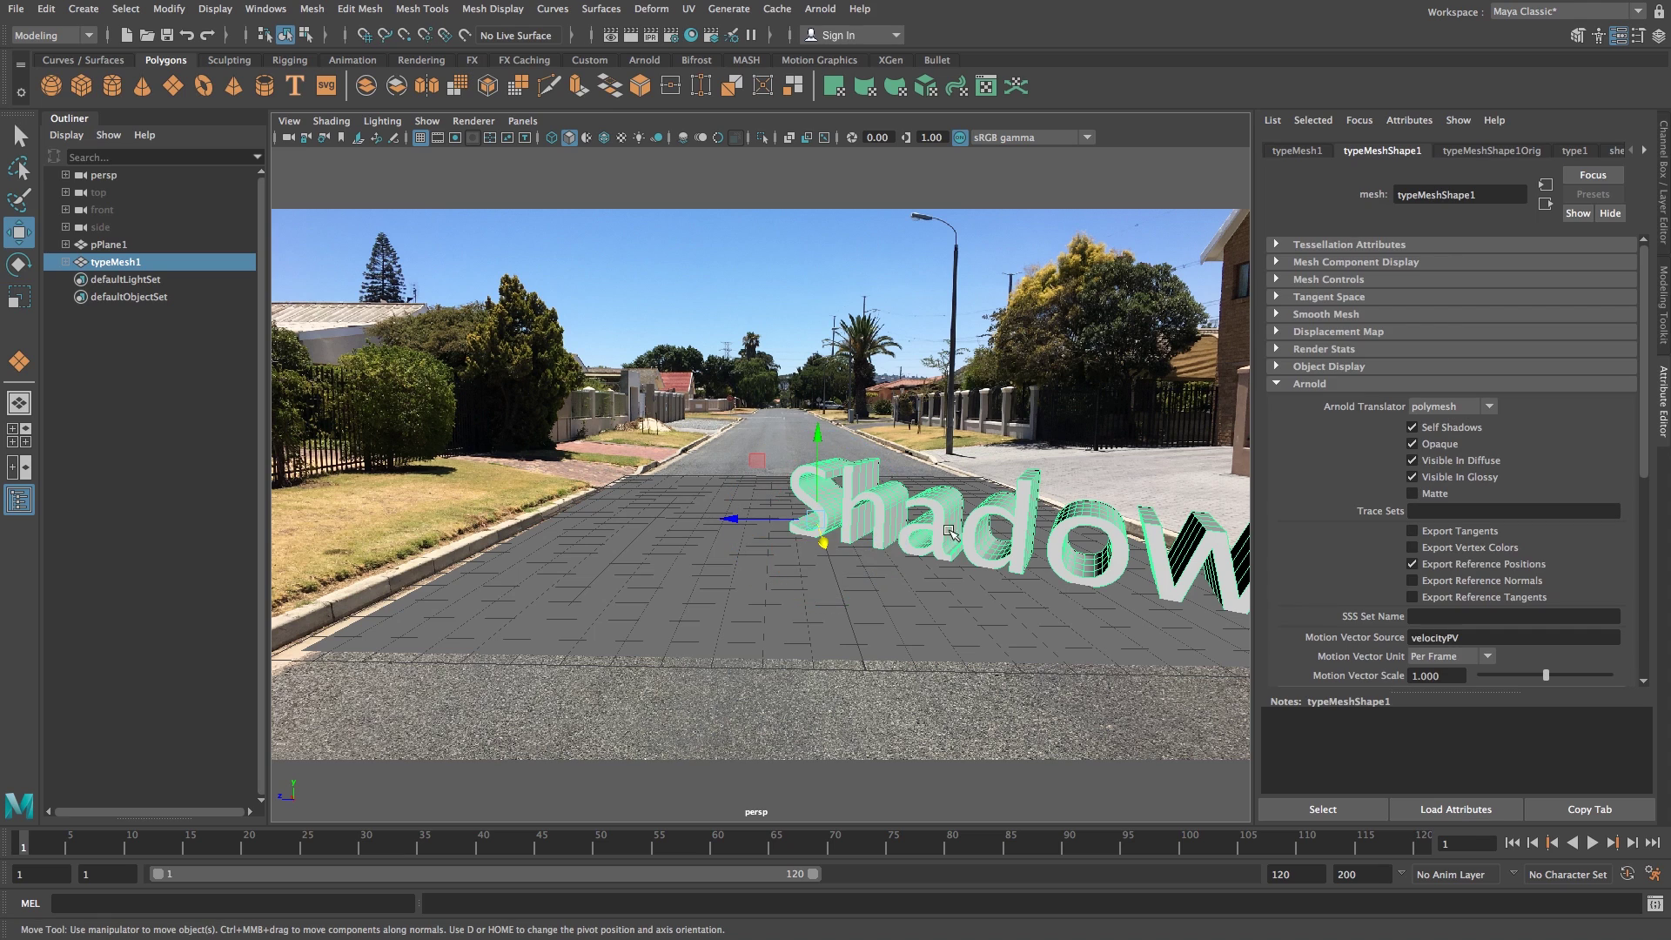
pyautogui.moveTo(795, 529); pyautogui.dragTo(600, 513)
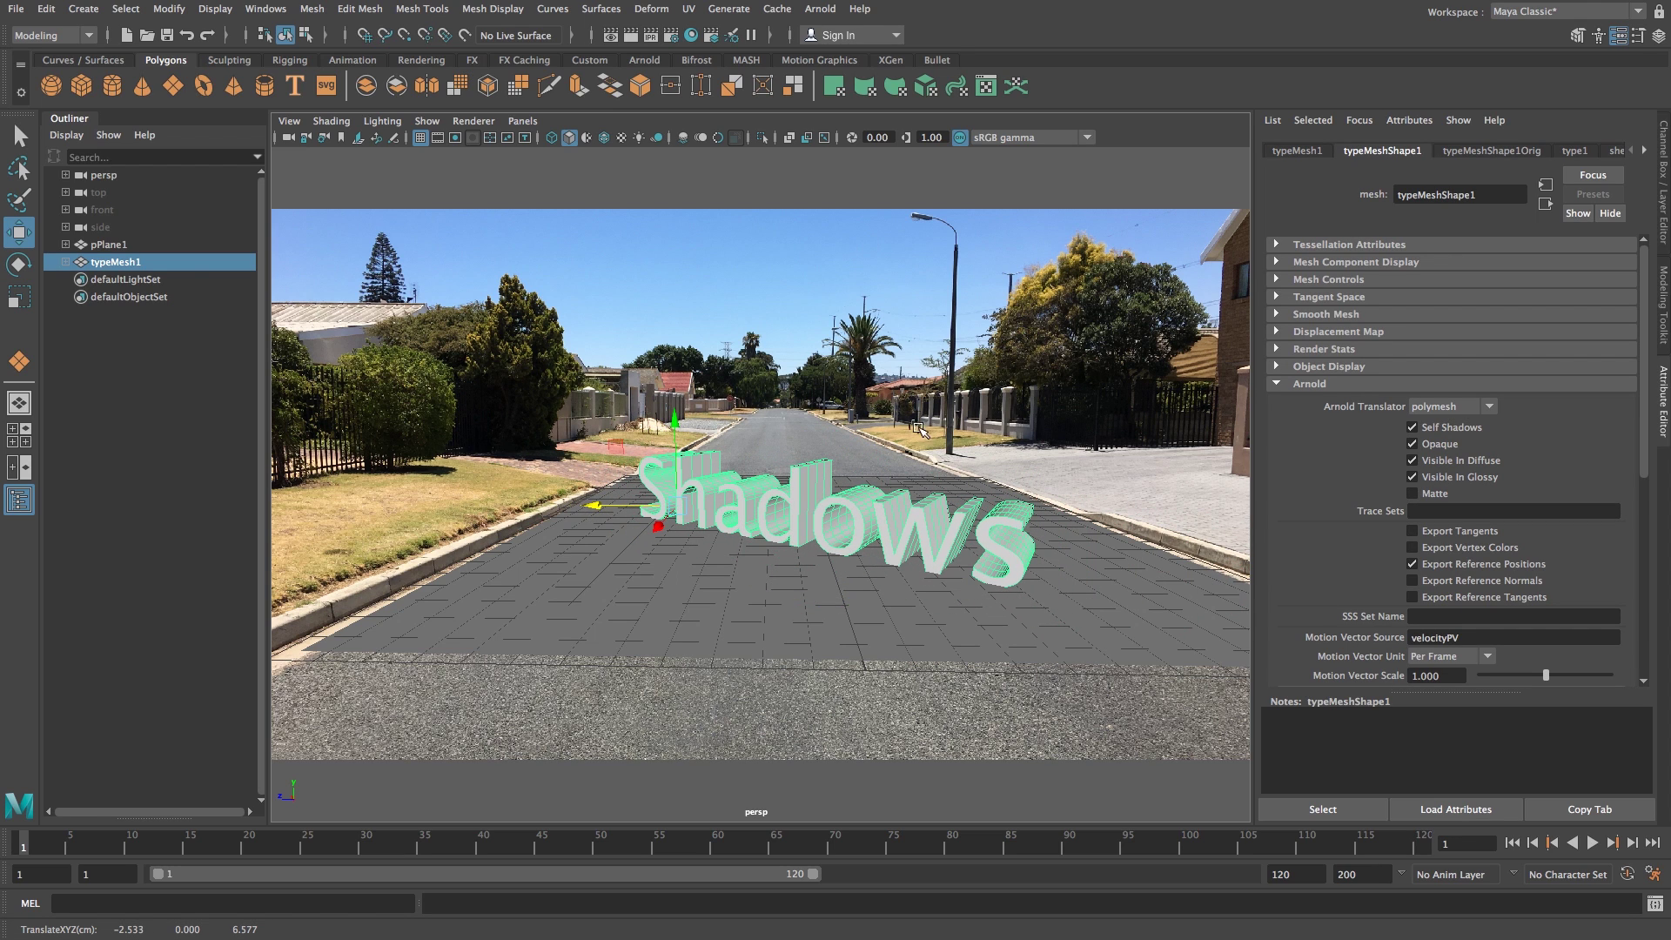
# - Turn on Deformable Type in the Shadows text mesh's type1 Geometry settings
pyautogui.click(912, 326)
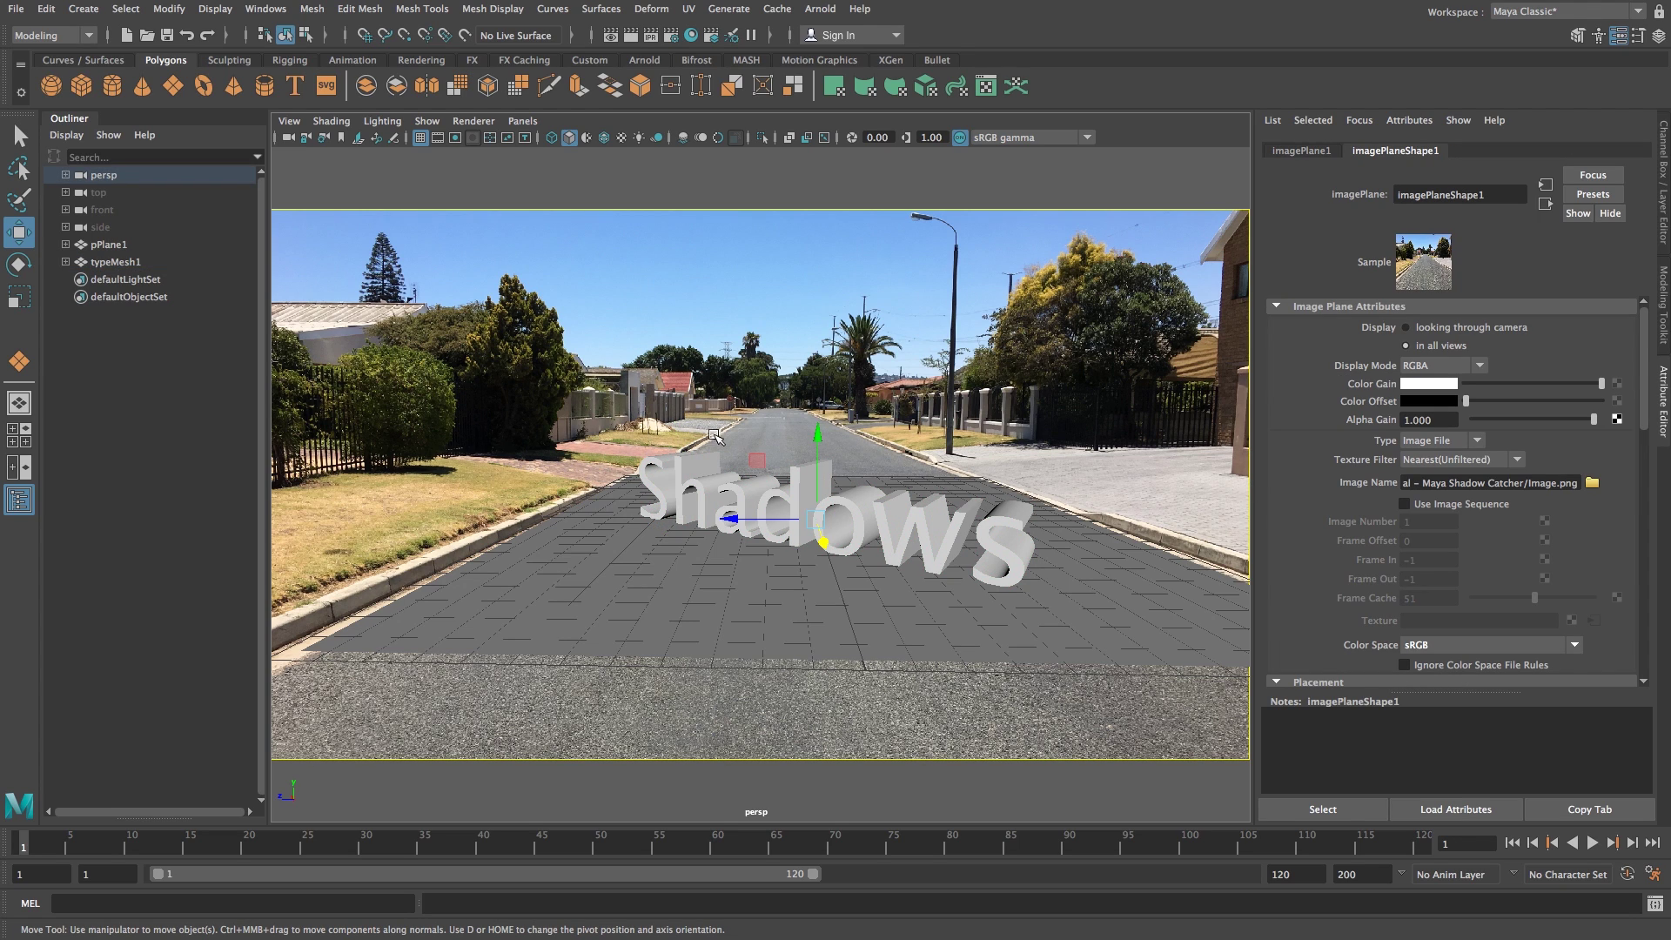
pyautogui.click(692, 468)
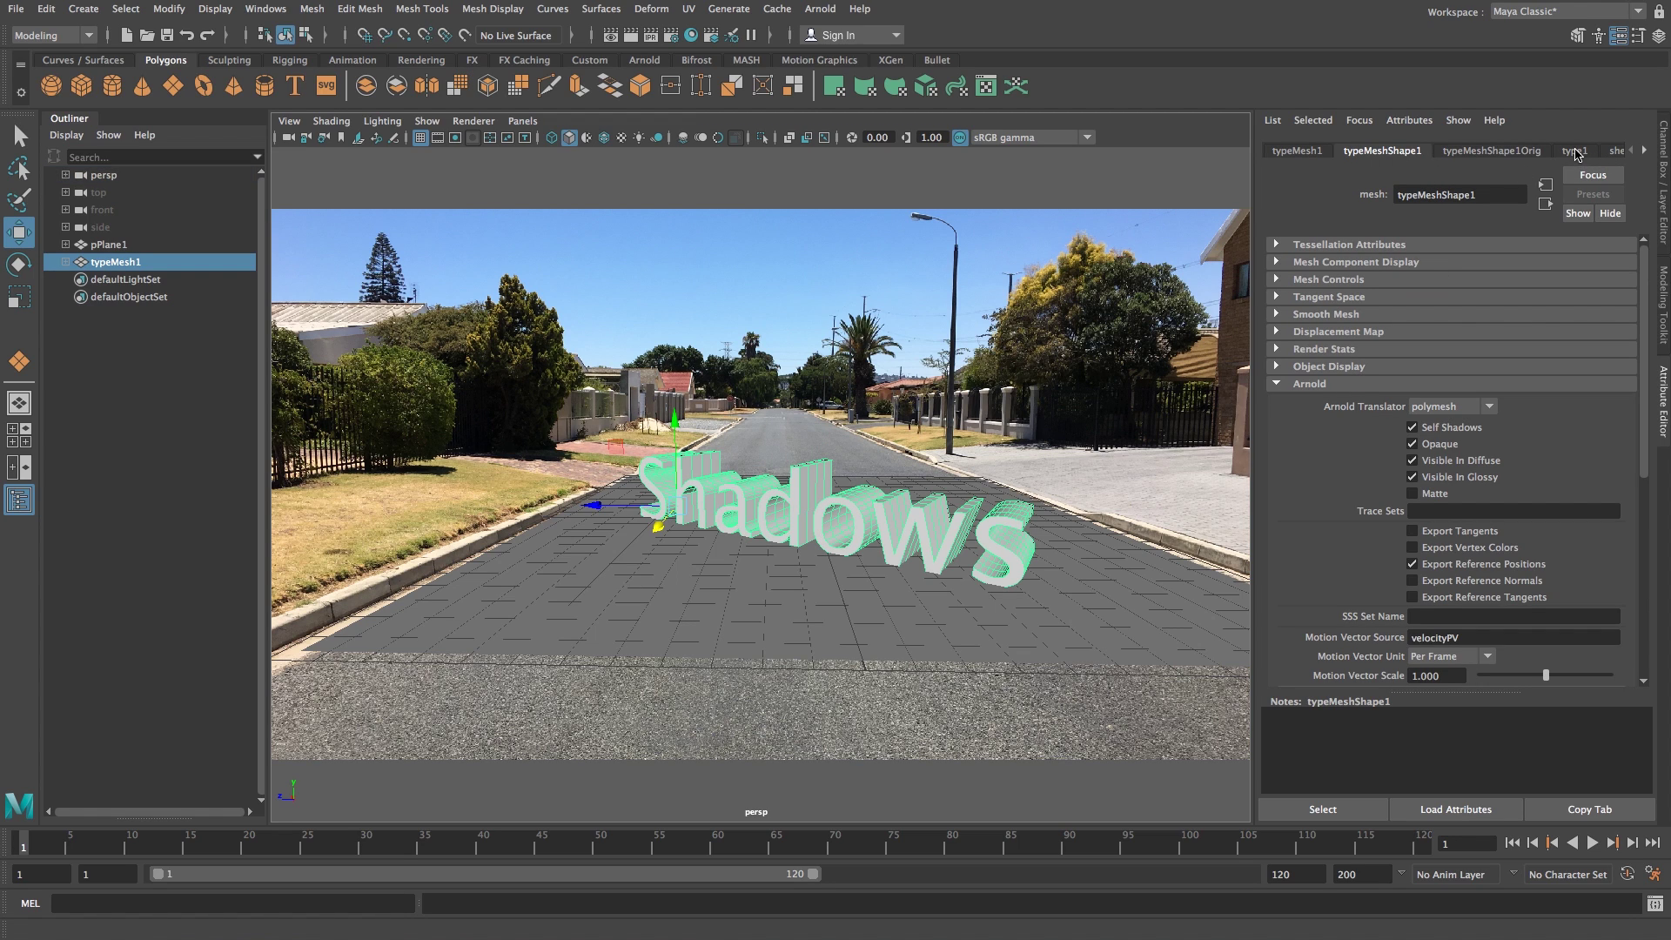
pyautogui.click(1574, 151)
pyautogui.moveTo(1621, 469); pyautogui.dragTo(1622, 423)
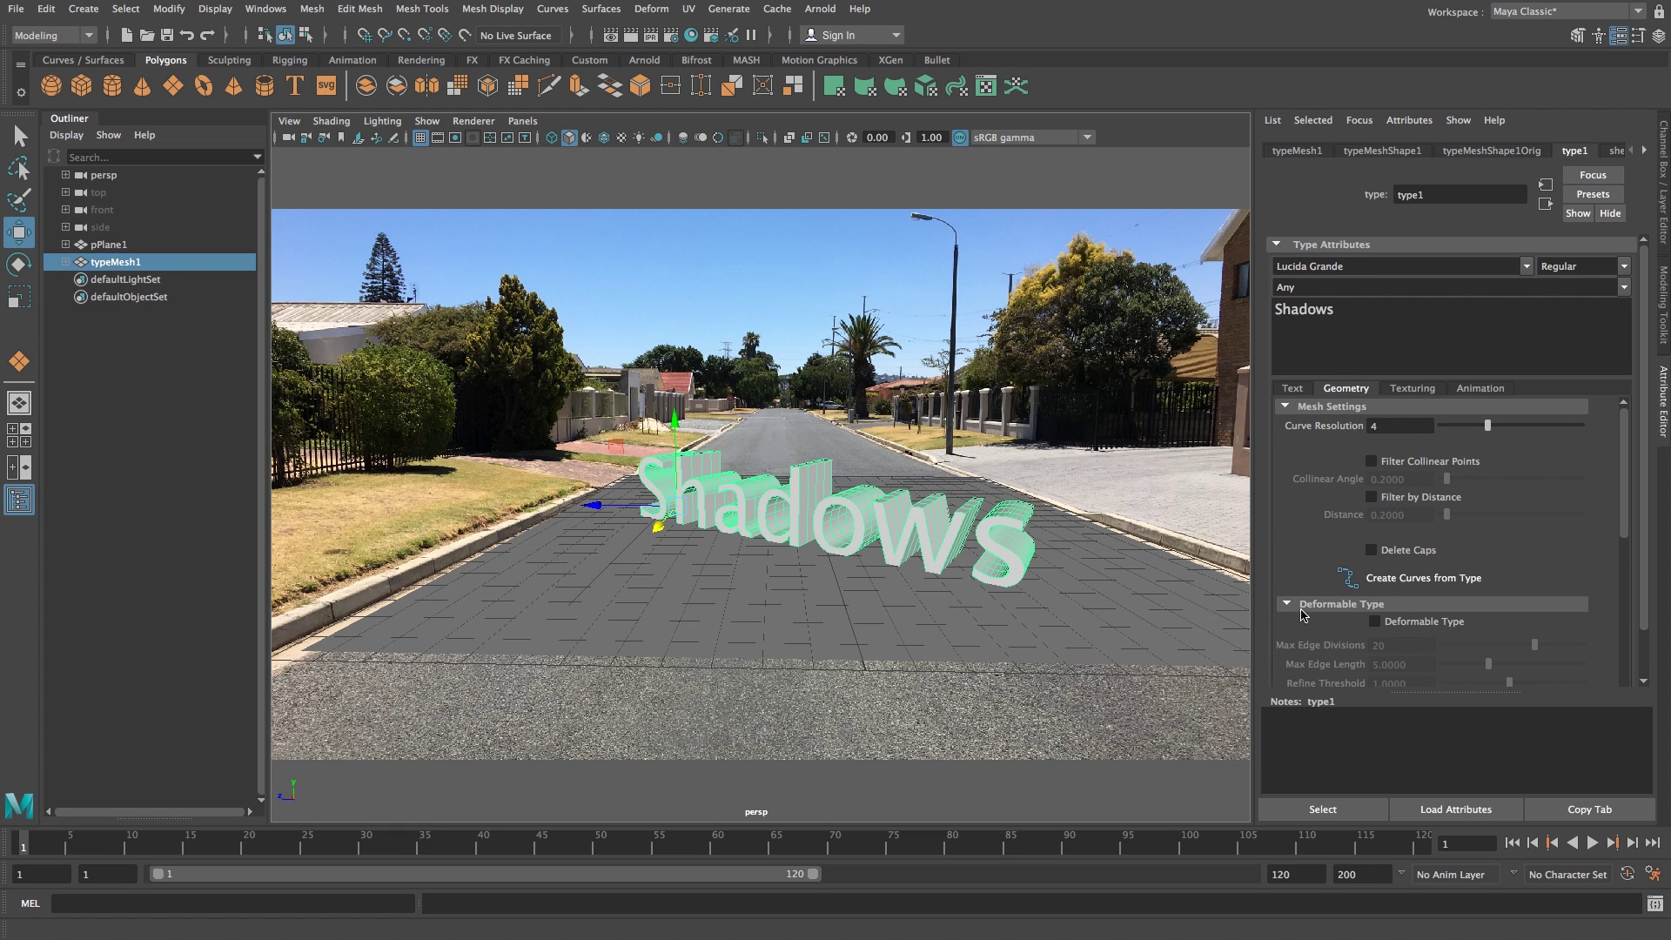
pyautogui.click(1375, 622)
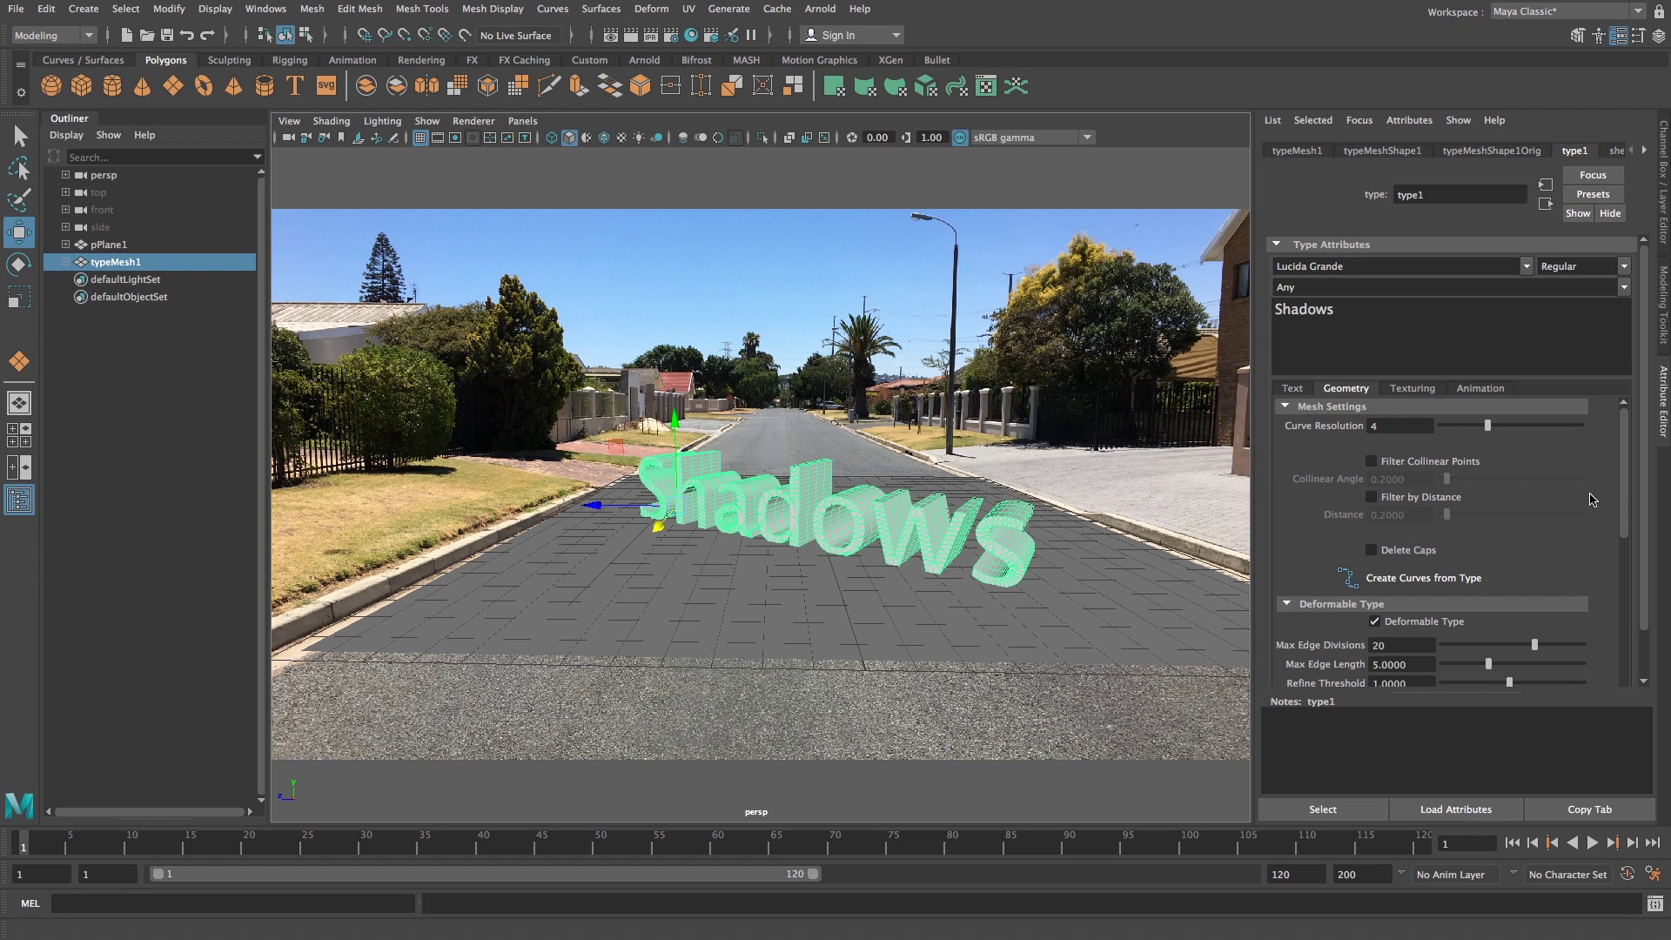
pyautogui.click(688, 317)
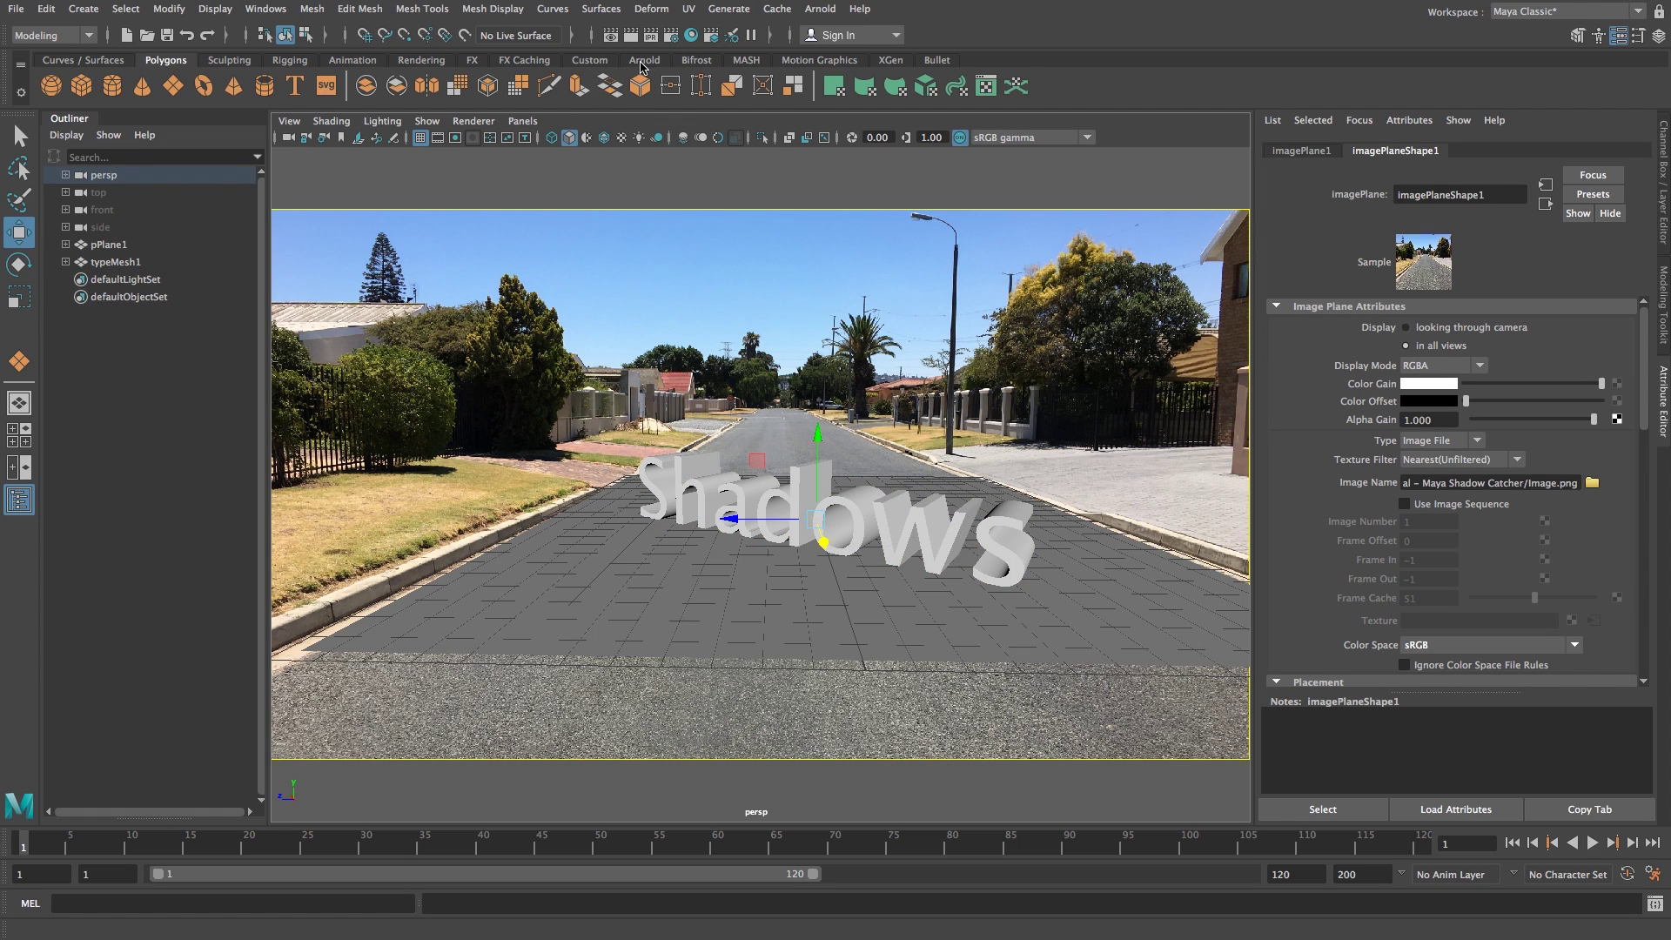
# - Add an Arnold sky dome light with intensity 0.2
pyautogui.click(644, 60)
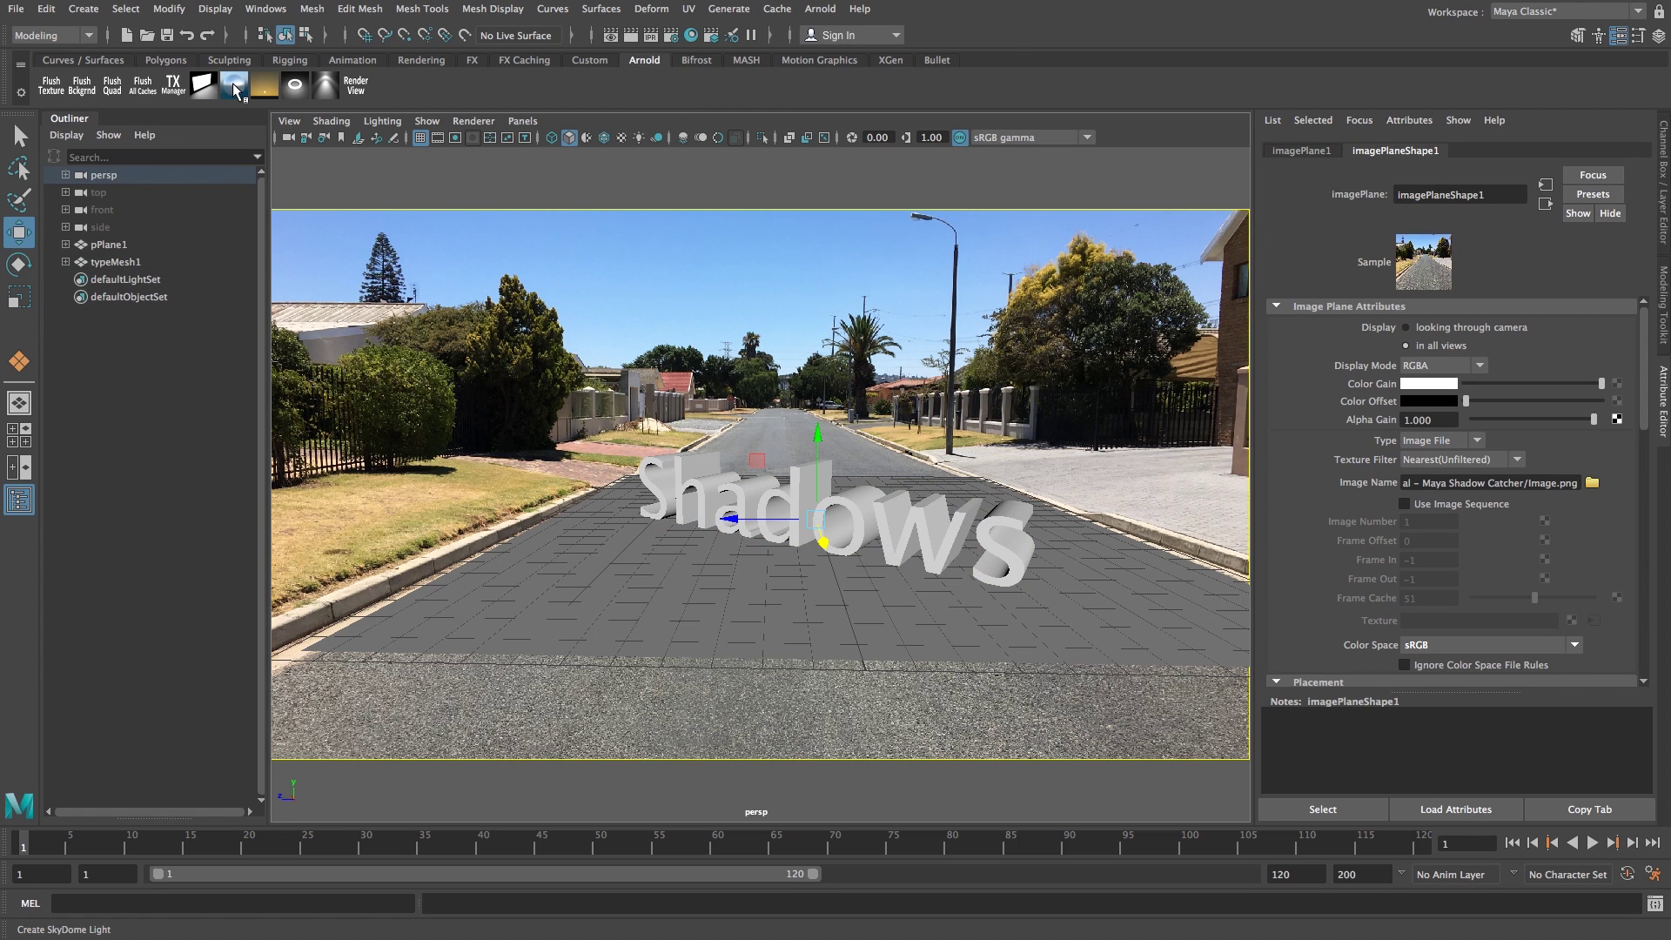
pyautogui.click(235, 87)
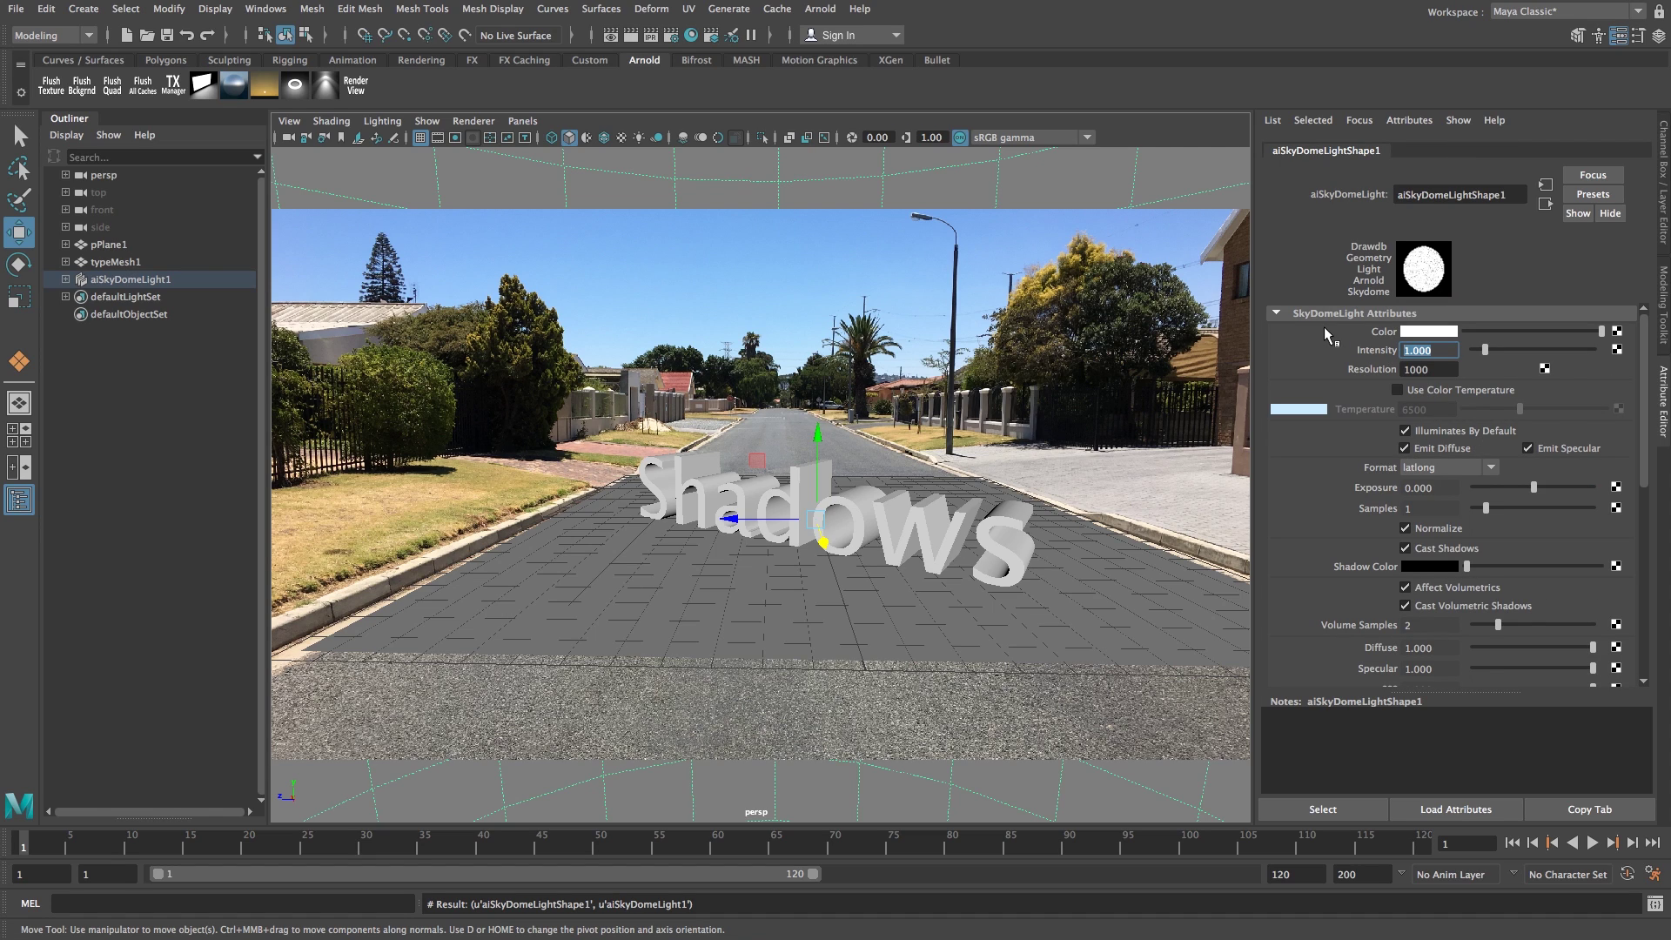
pyautogui.write('0.2')
pyautogui.press('Return')
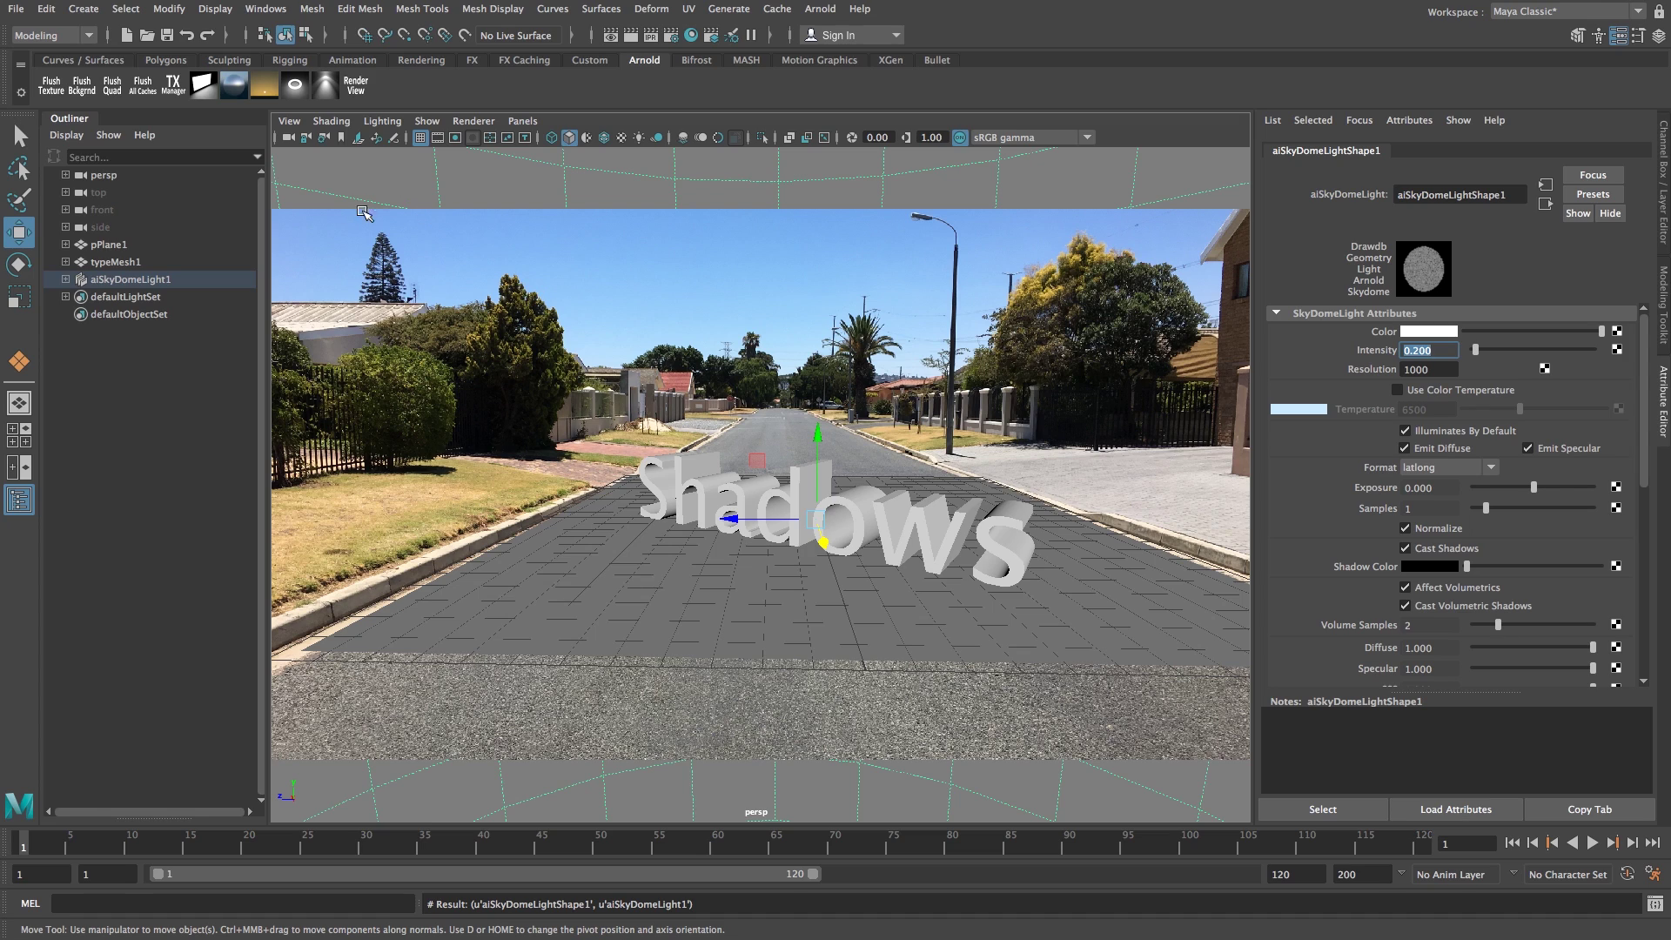
# - Add an Arnold area light, raise it above the scene and tilt it -19° toward the text
pyautogui.click(206, 86)
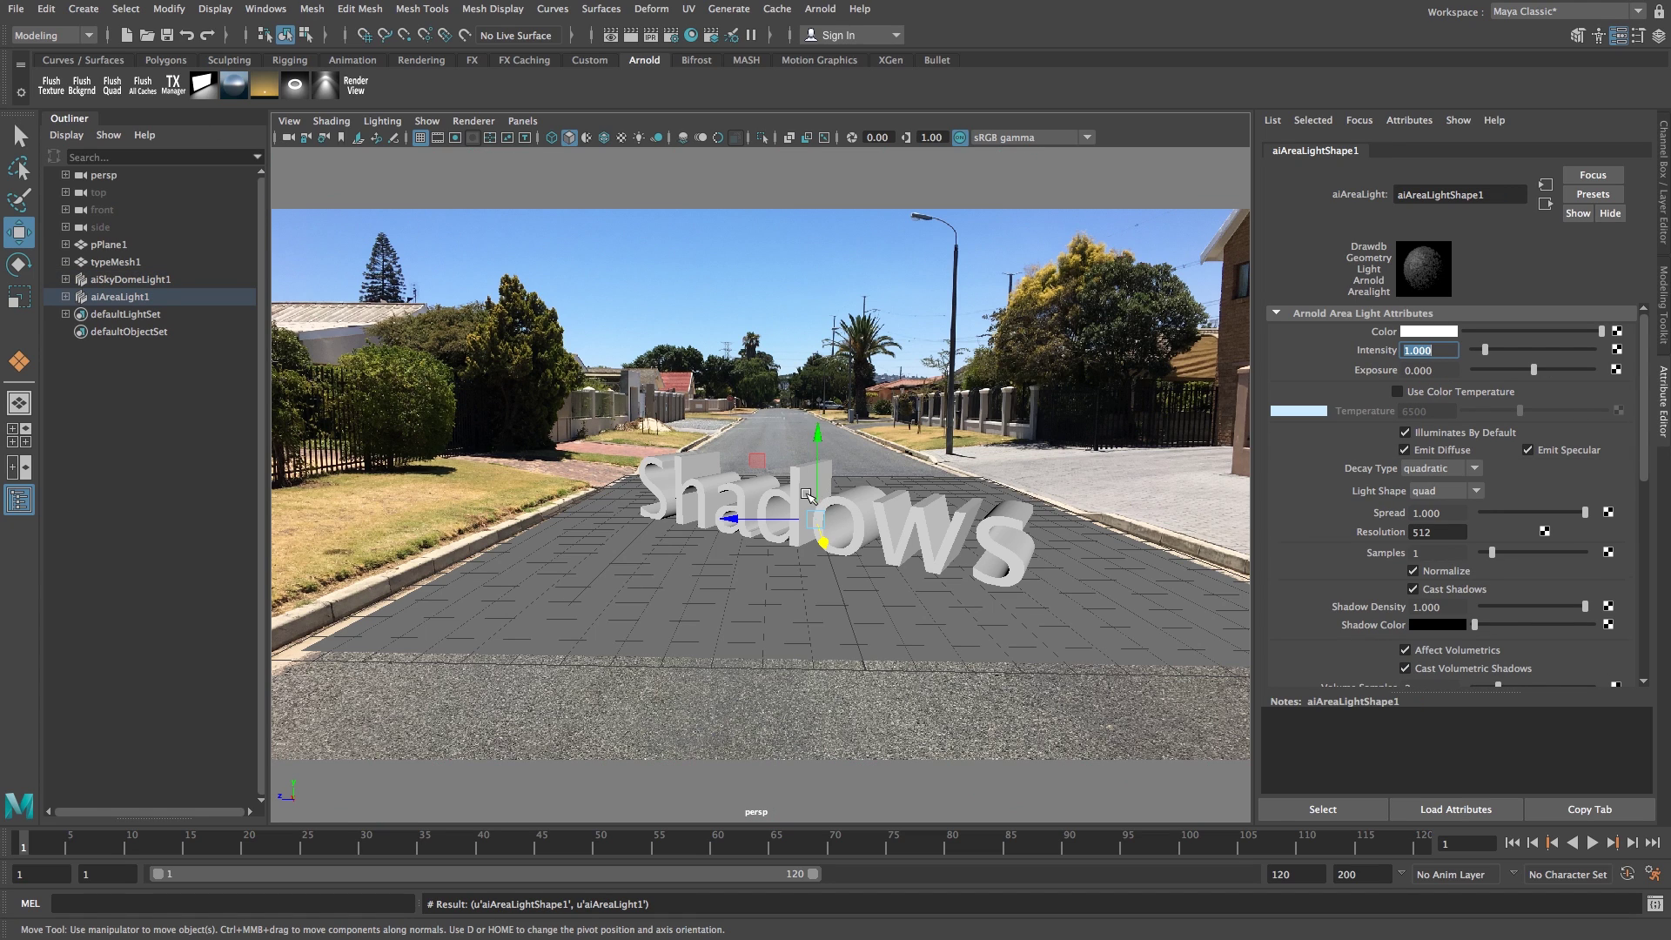
pyautogui.moveTo(815, 402); pyautogui.dragTo(398, 412)
pyautogui.press('e')
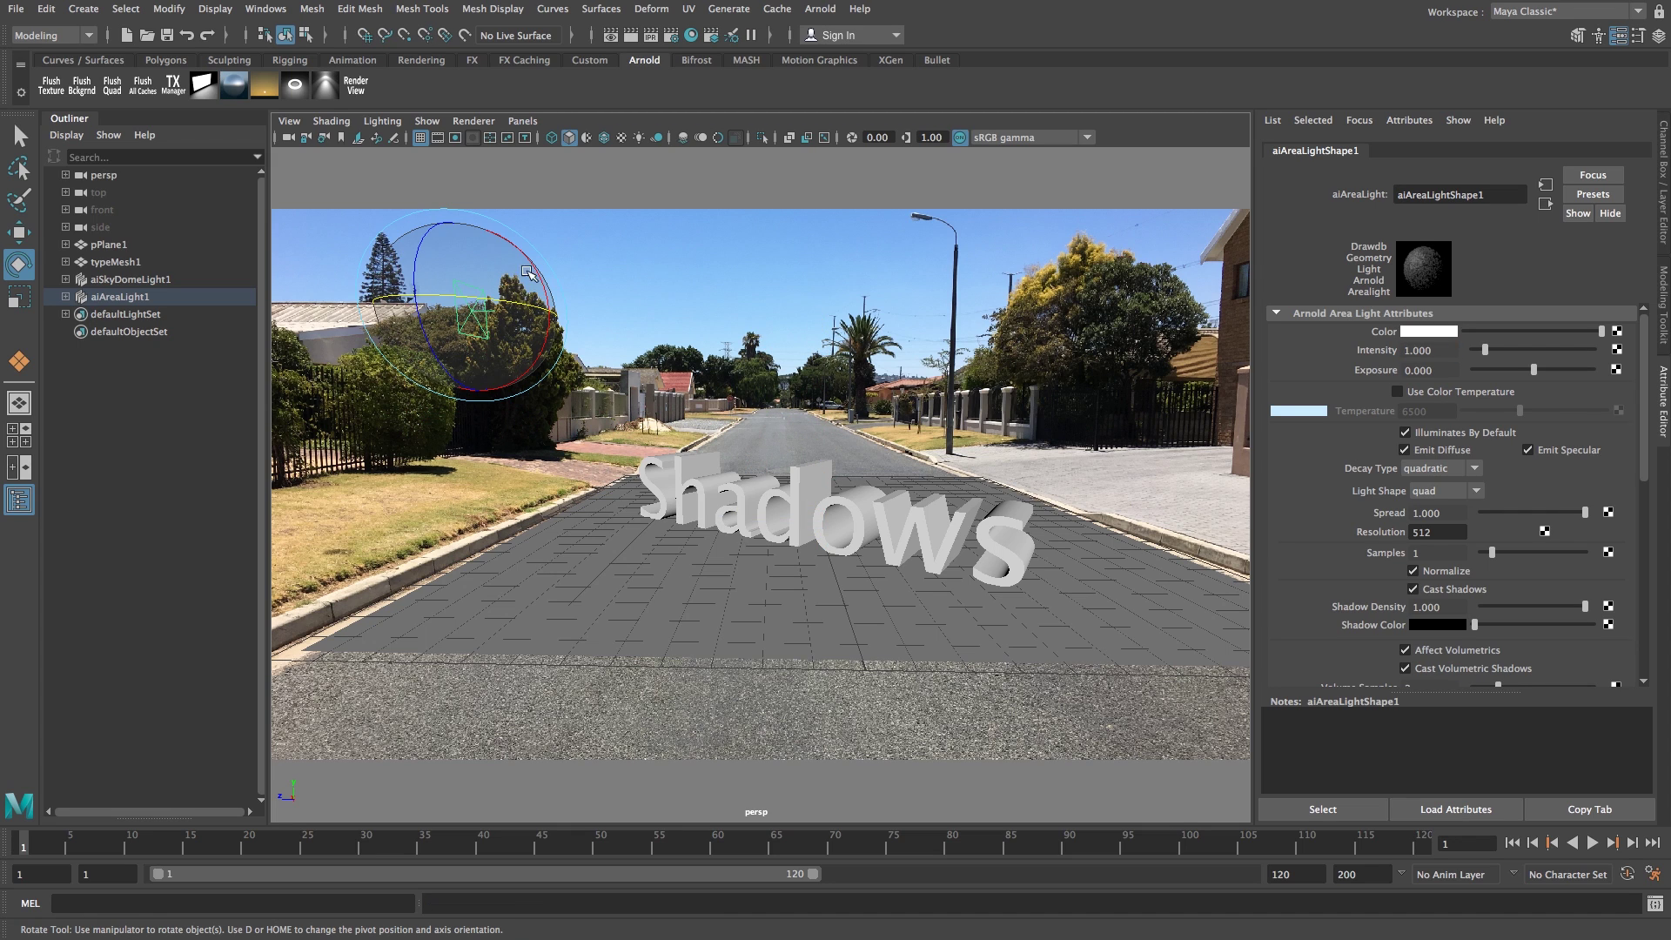
pyautogui.moveTo(531, 273); pyautogui.dragTo(553, 320)
pyautogui.click(1443, 349)
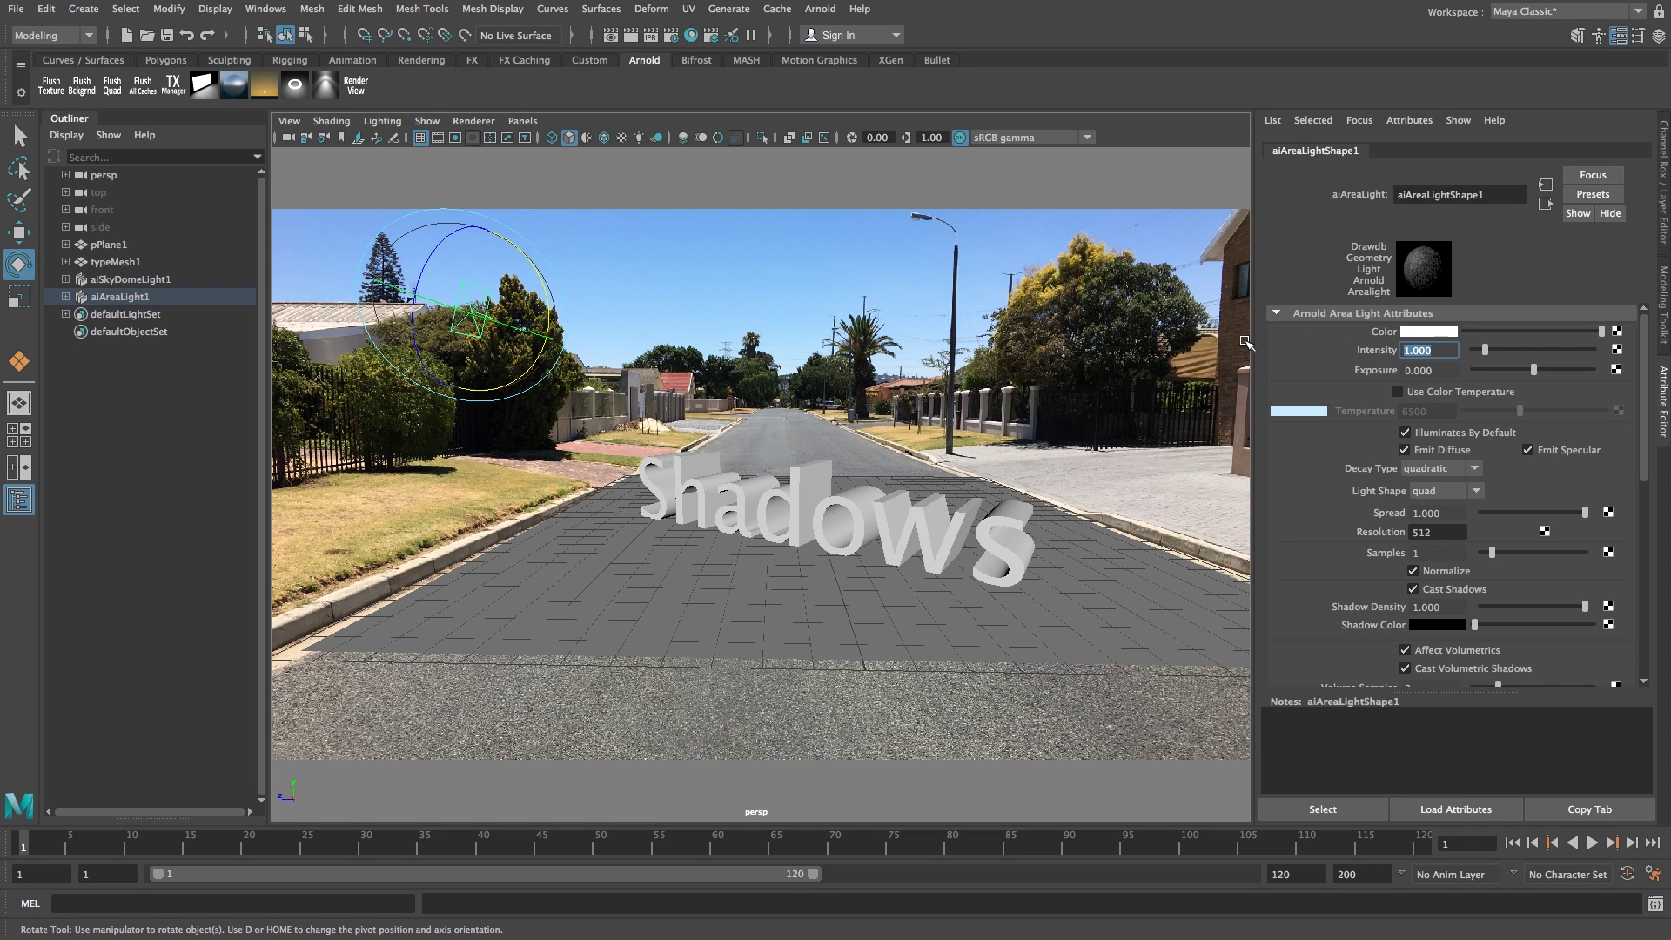
# - Set the area light intensity to 100, render the current frame in Arnold, then close the preview
pyautogui.write('100')
pyautogui.press('Return')
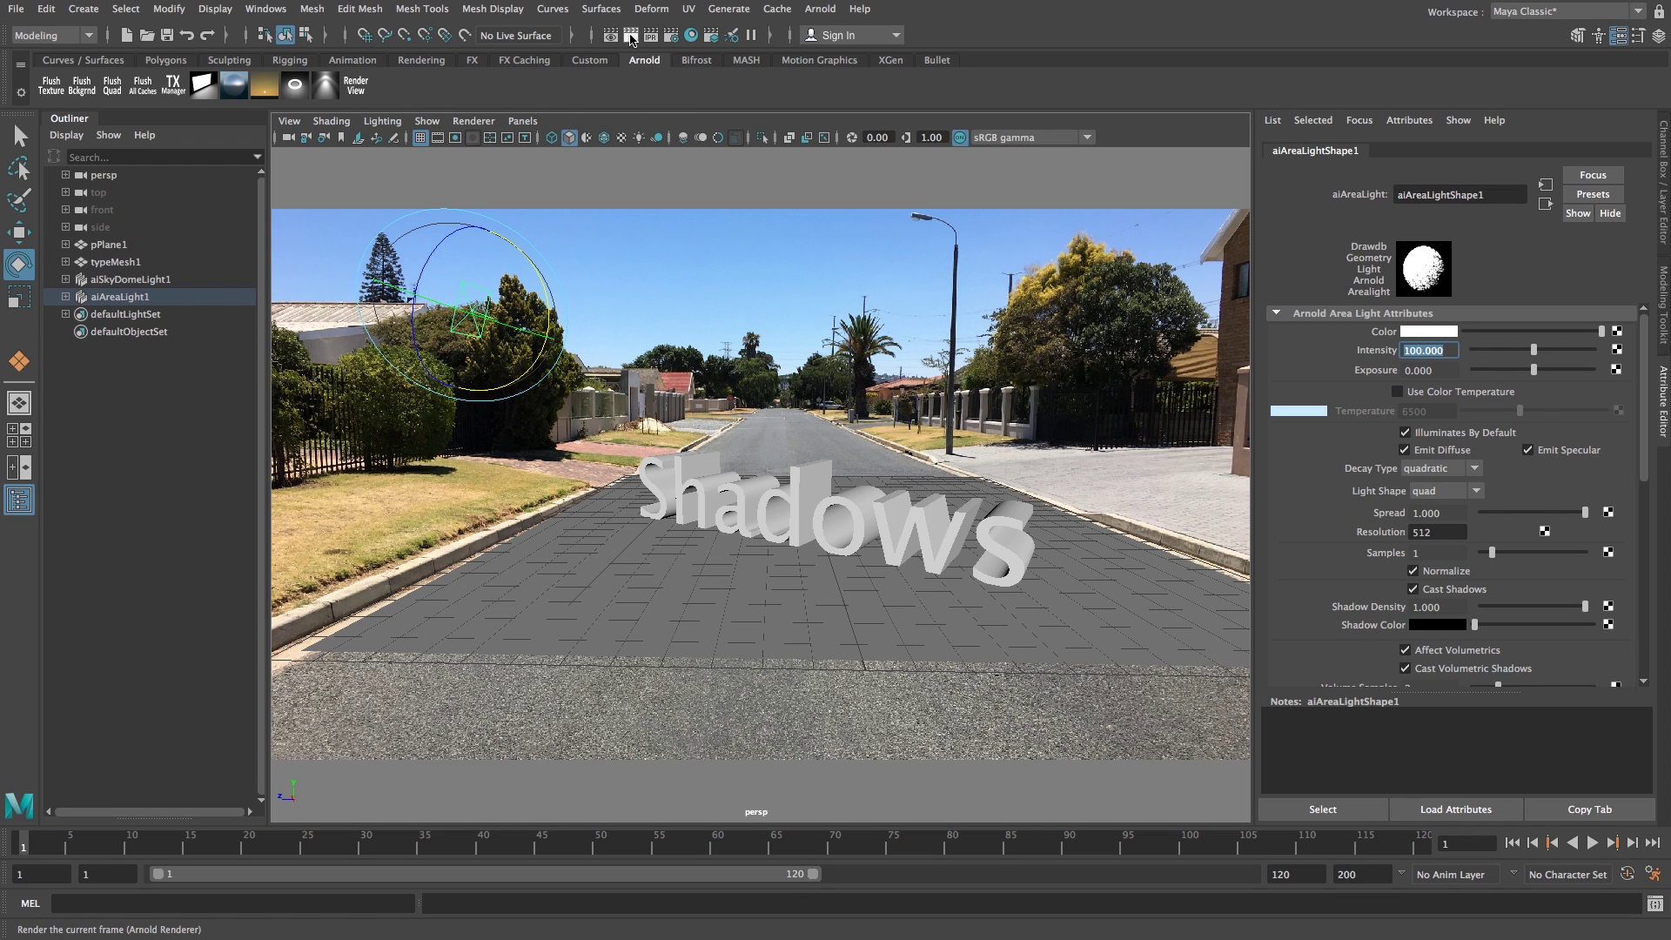
pyautogui.click(631, 37)
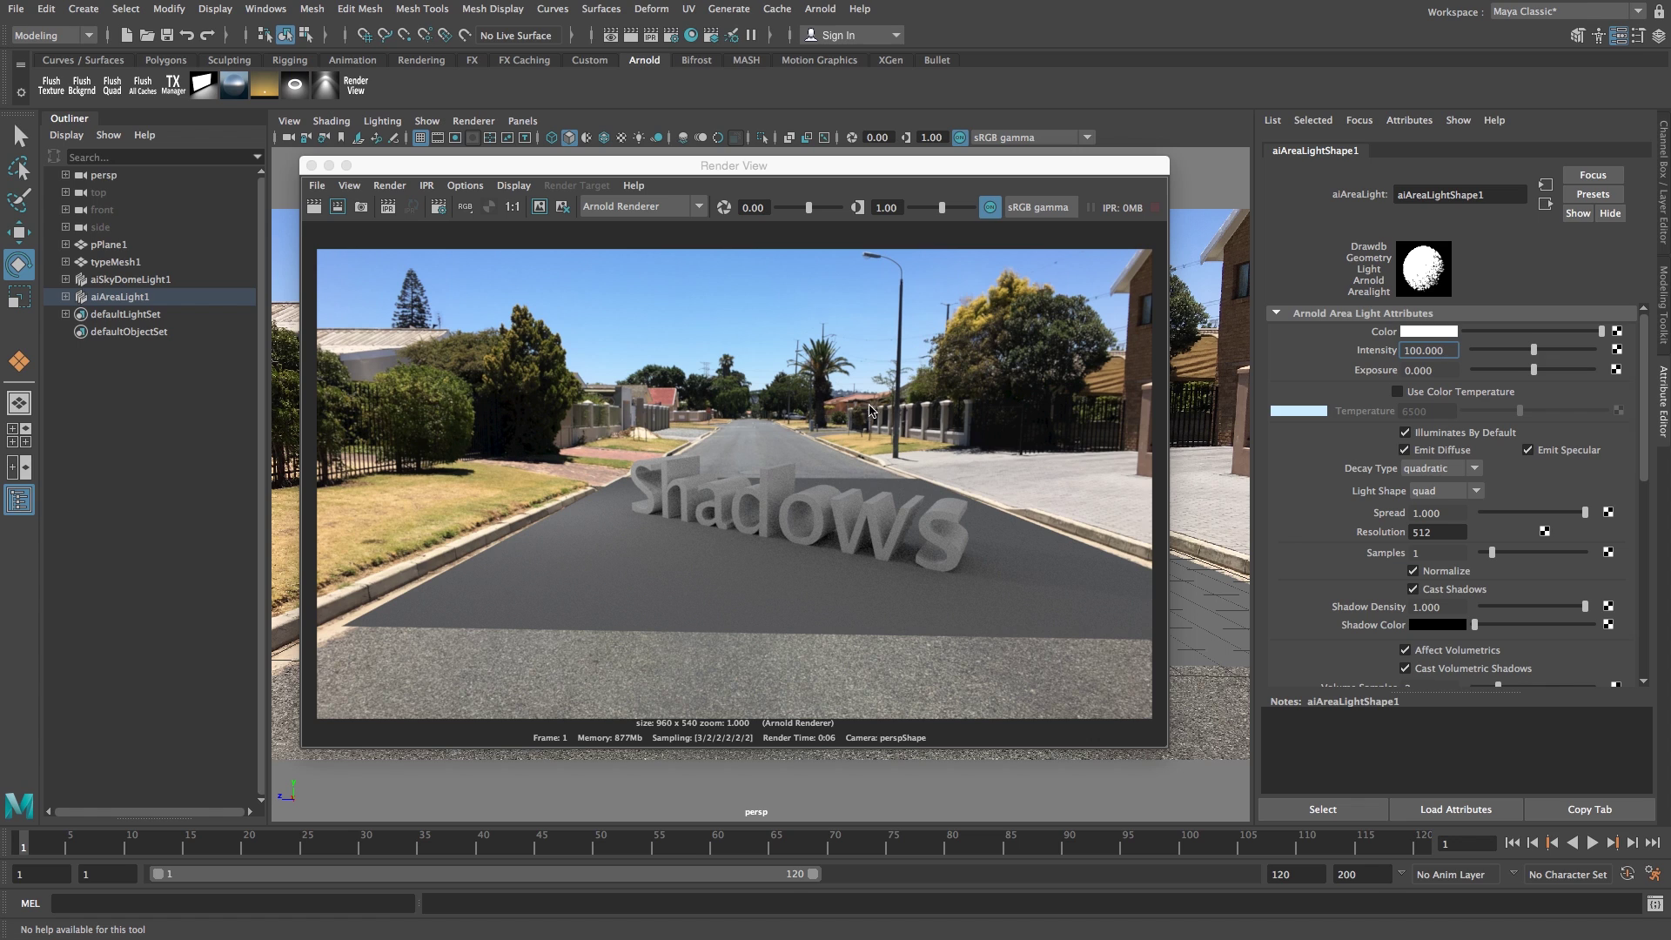
pyautogui.click(311, 166)
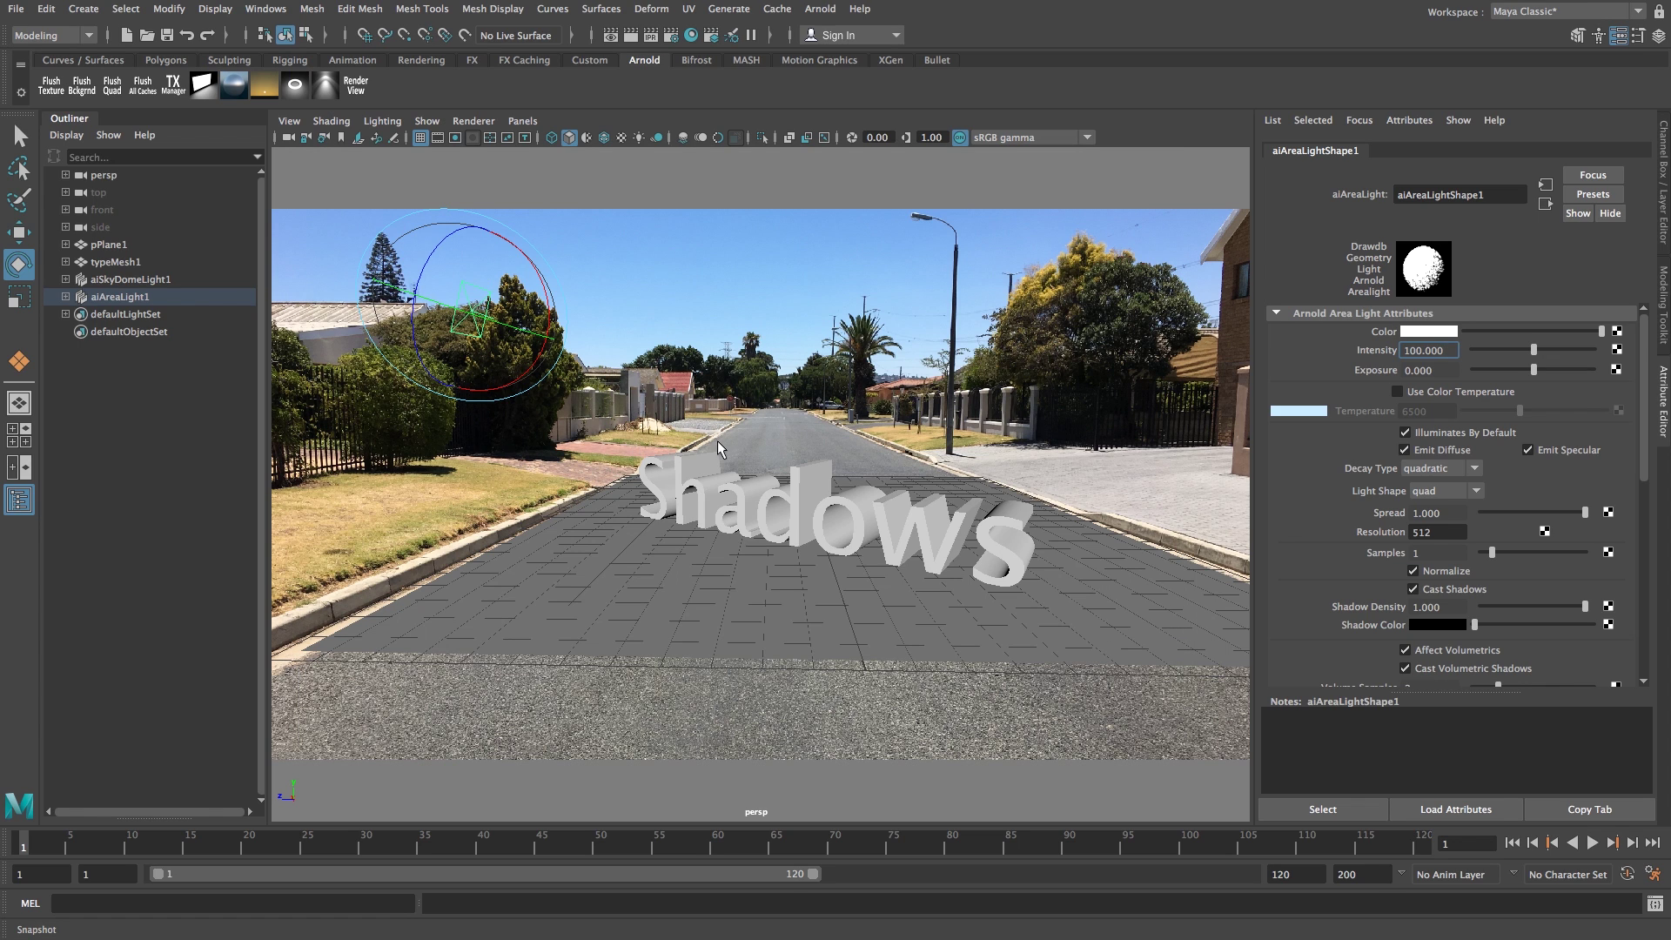
# - In the enlarged top view, copy and paste a duplicate of the area light
pyautogui.click(706, 254)
pyautogui.press('space')
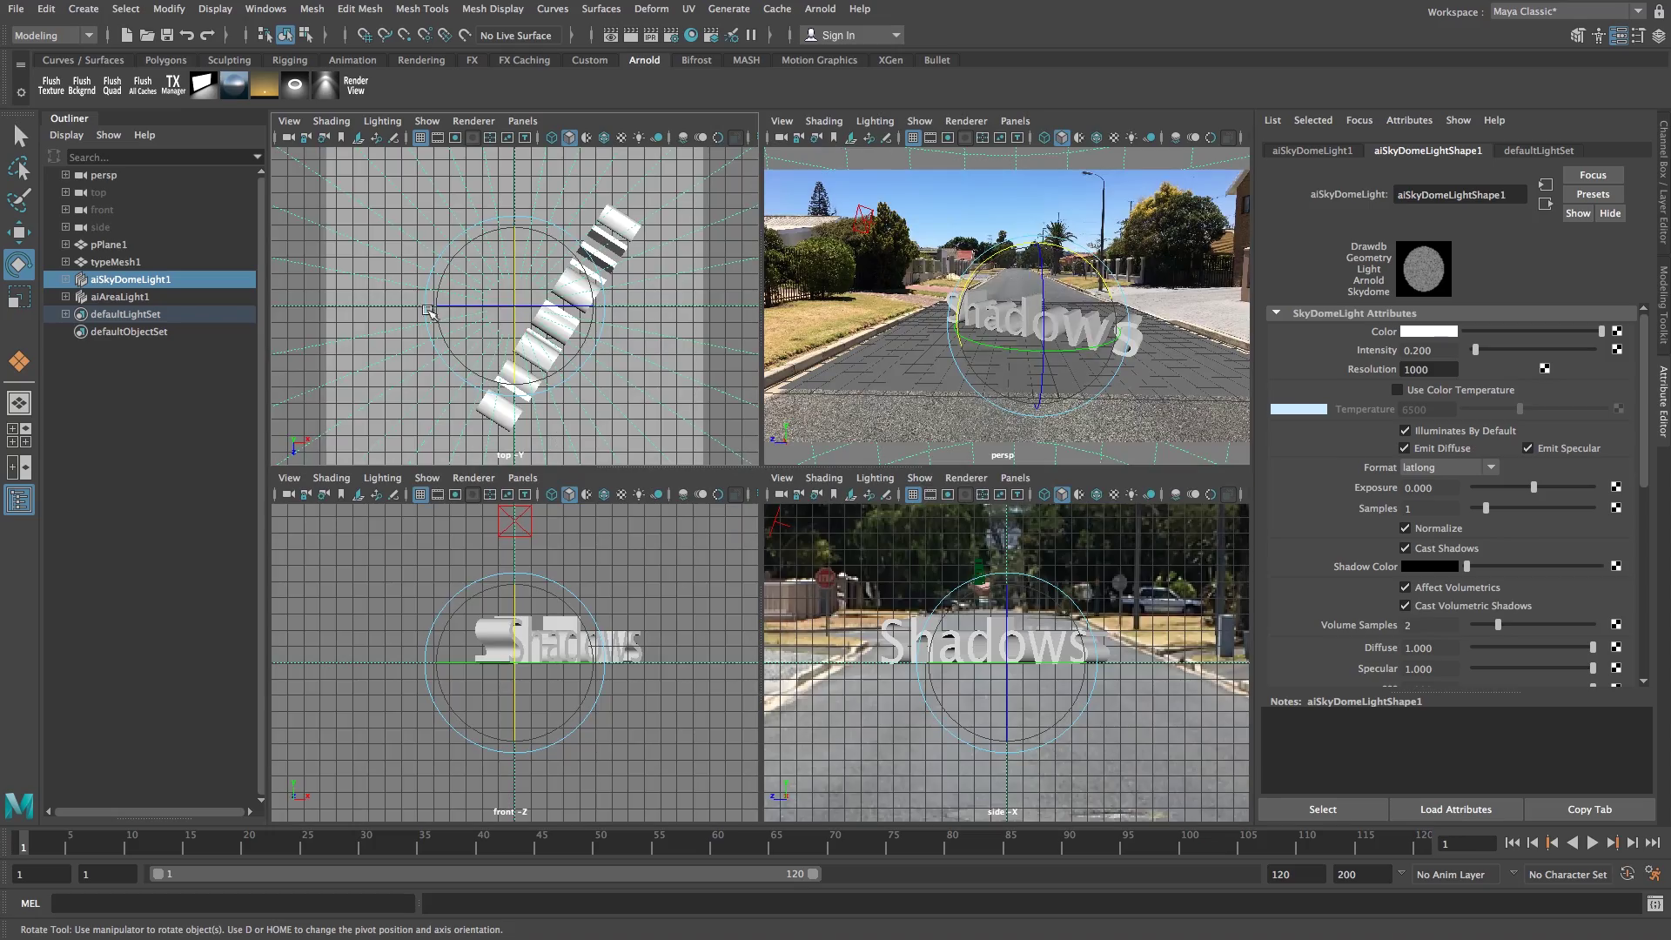
pyautogui.press('space')
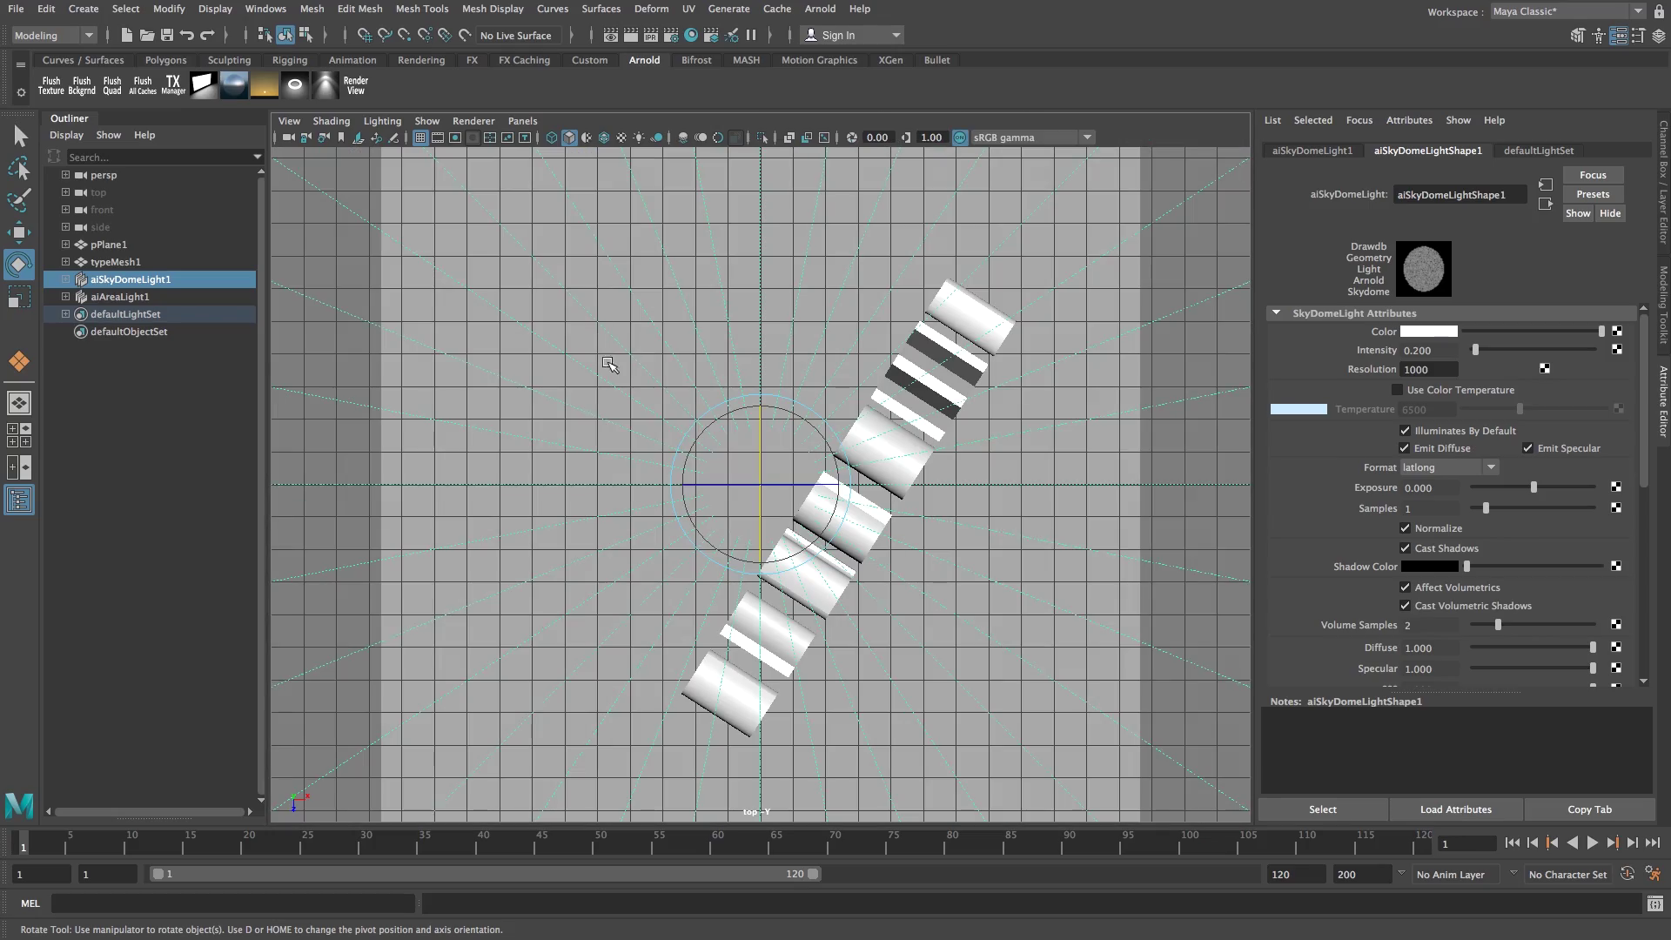
pyautogui.scroll(-8, 631, 462)
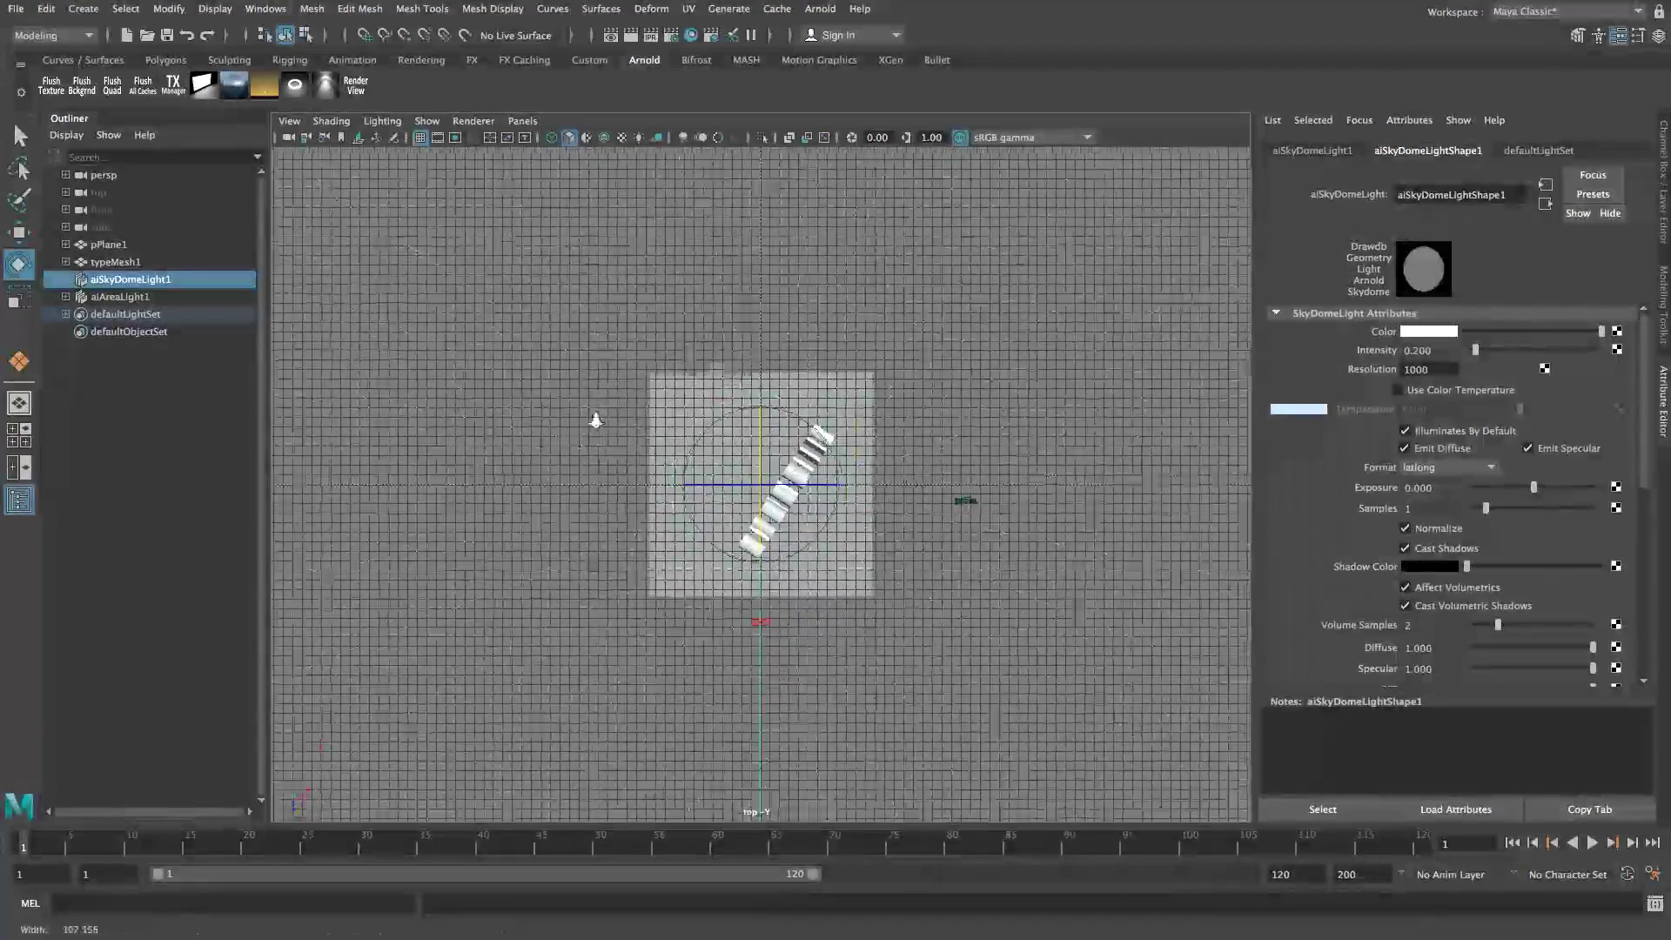
pyautogui.scroll(-1, 596, 420)
pyautogui.press('e')
pyautogui.click(770, 614)
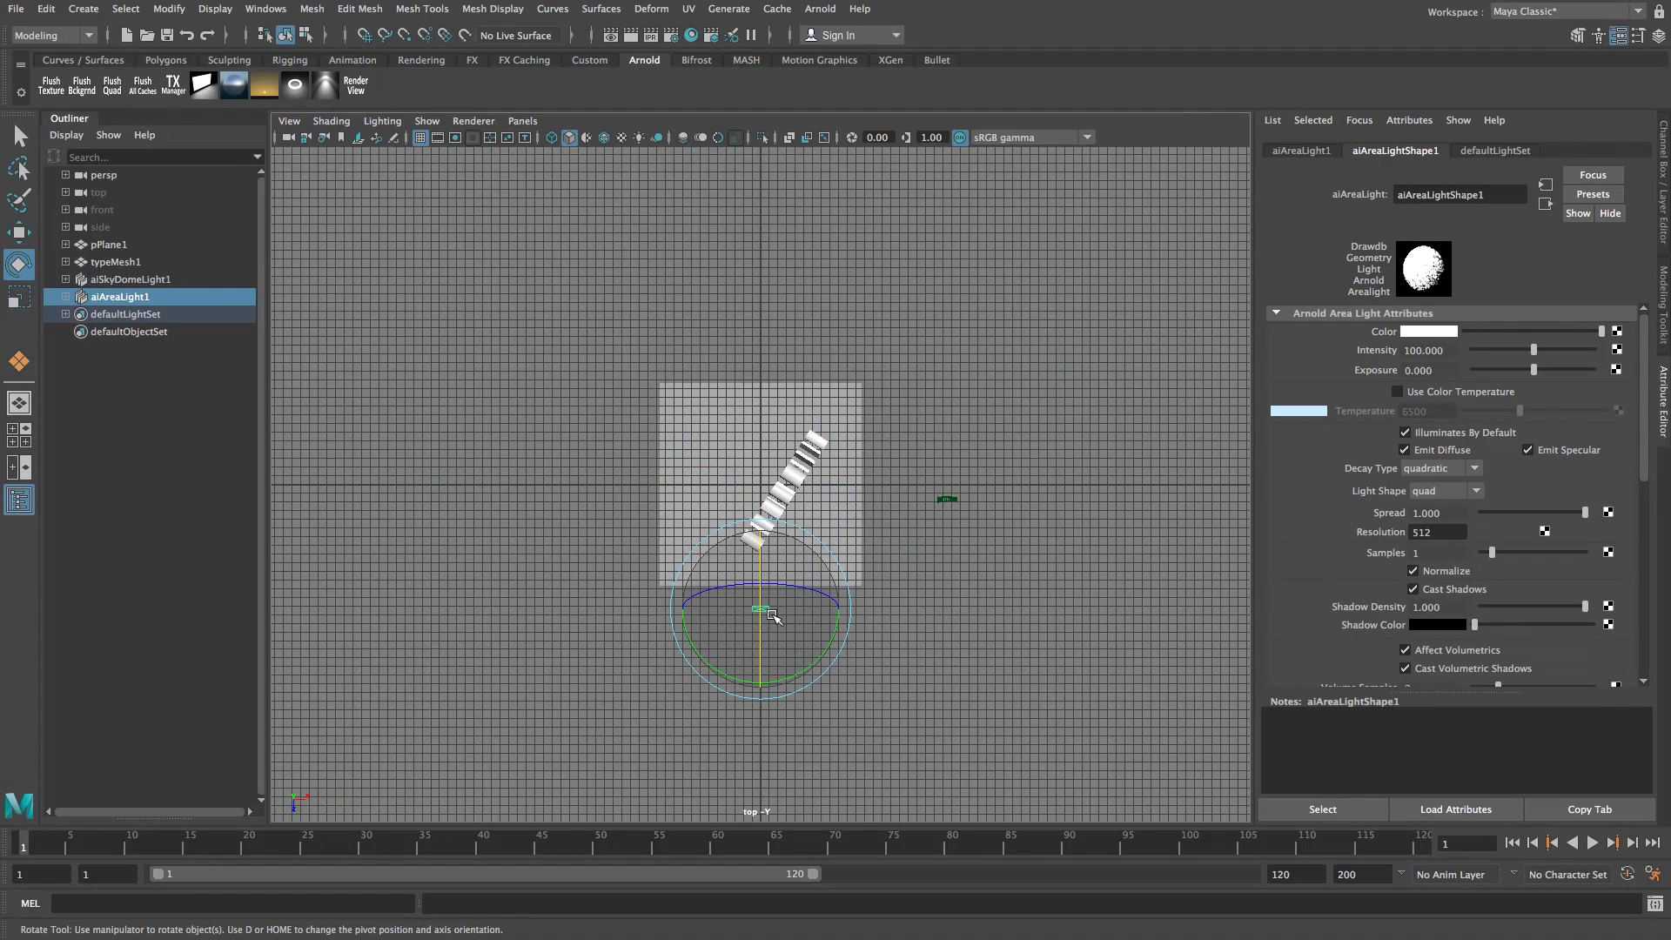
pyautogui.hotkey('ctrl', 'v')
pyautogui.press('Return')
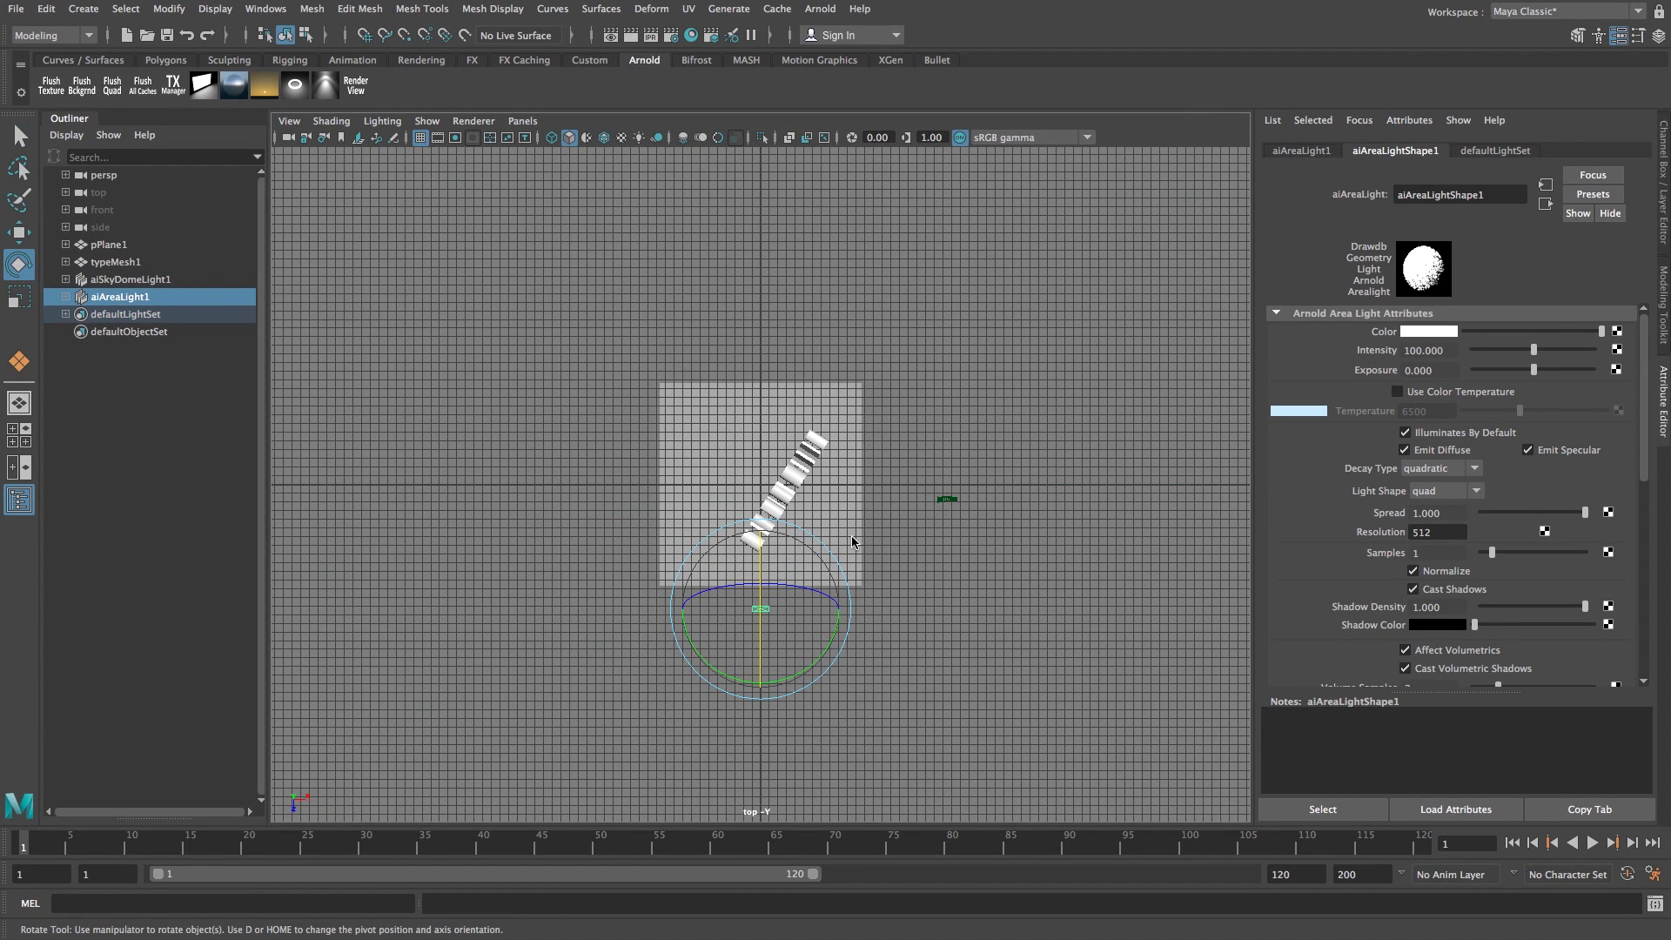
pyautogui.hotkey('ctrl', 'v')
pyautogui.click(799, 490)
# - Move the copy to -6.217, 0, -22.861 and rotate it to about 168.6, -41.6, -168.6 toward the text
pyautogui.press('w')
pyautogui.moveTo(761, 666); pyautogui.dragTo(842, 399)
pyautogui.press('e')
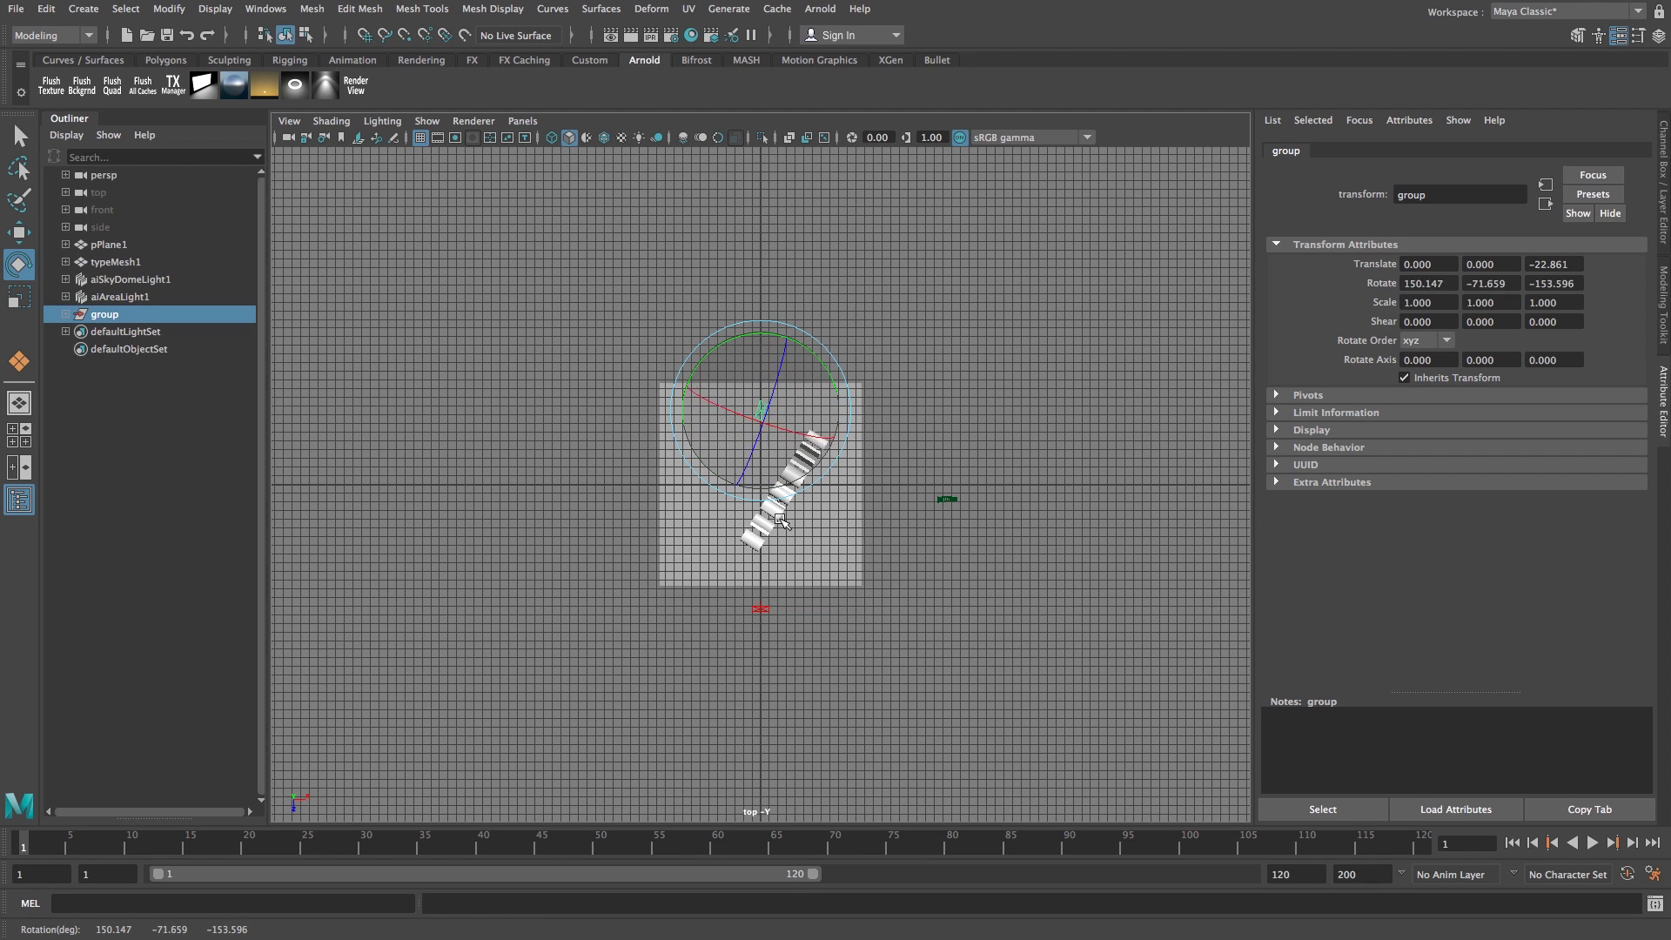
pyautogui.moveTo(777, 522); pyautogui.dragTo(787, 516)
pyautogui.press('w')
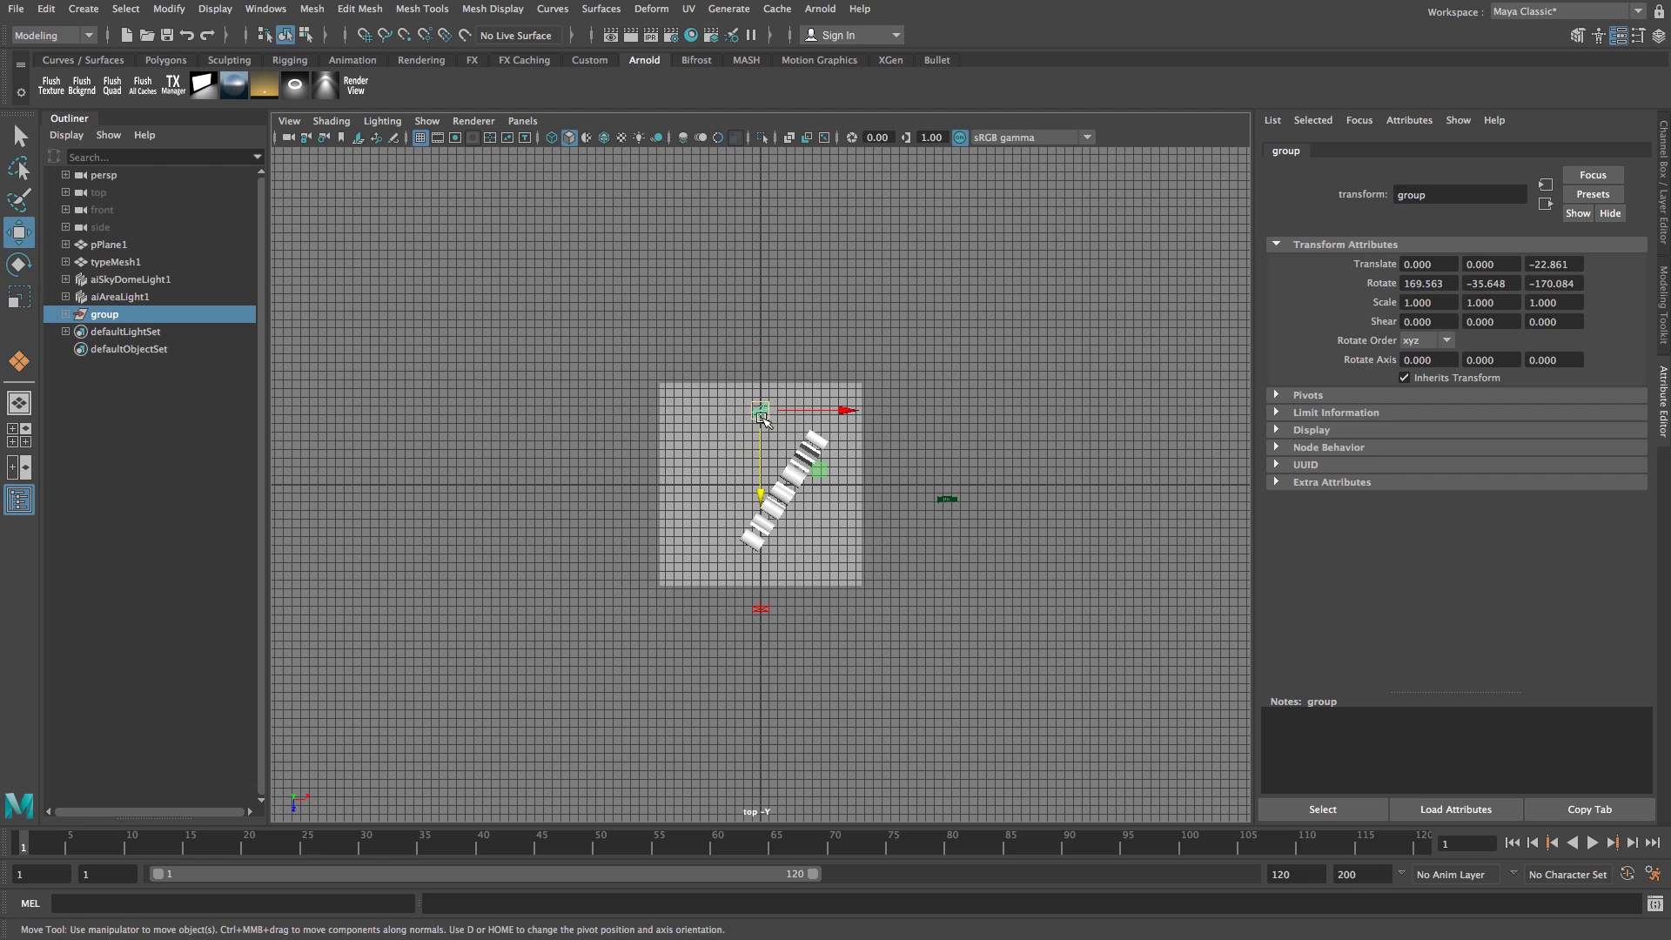
pyautogui.moveTo(765, 410); pyautogui.dragTo(708, 496)
pyautogui.press('space')
pyautogui.press('space')
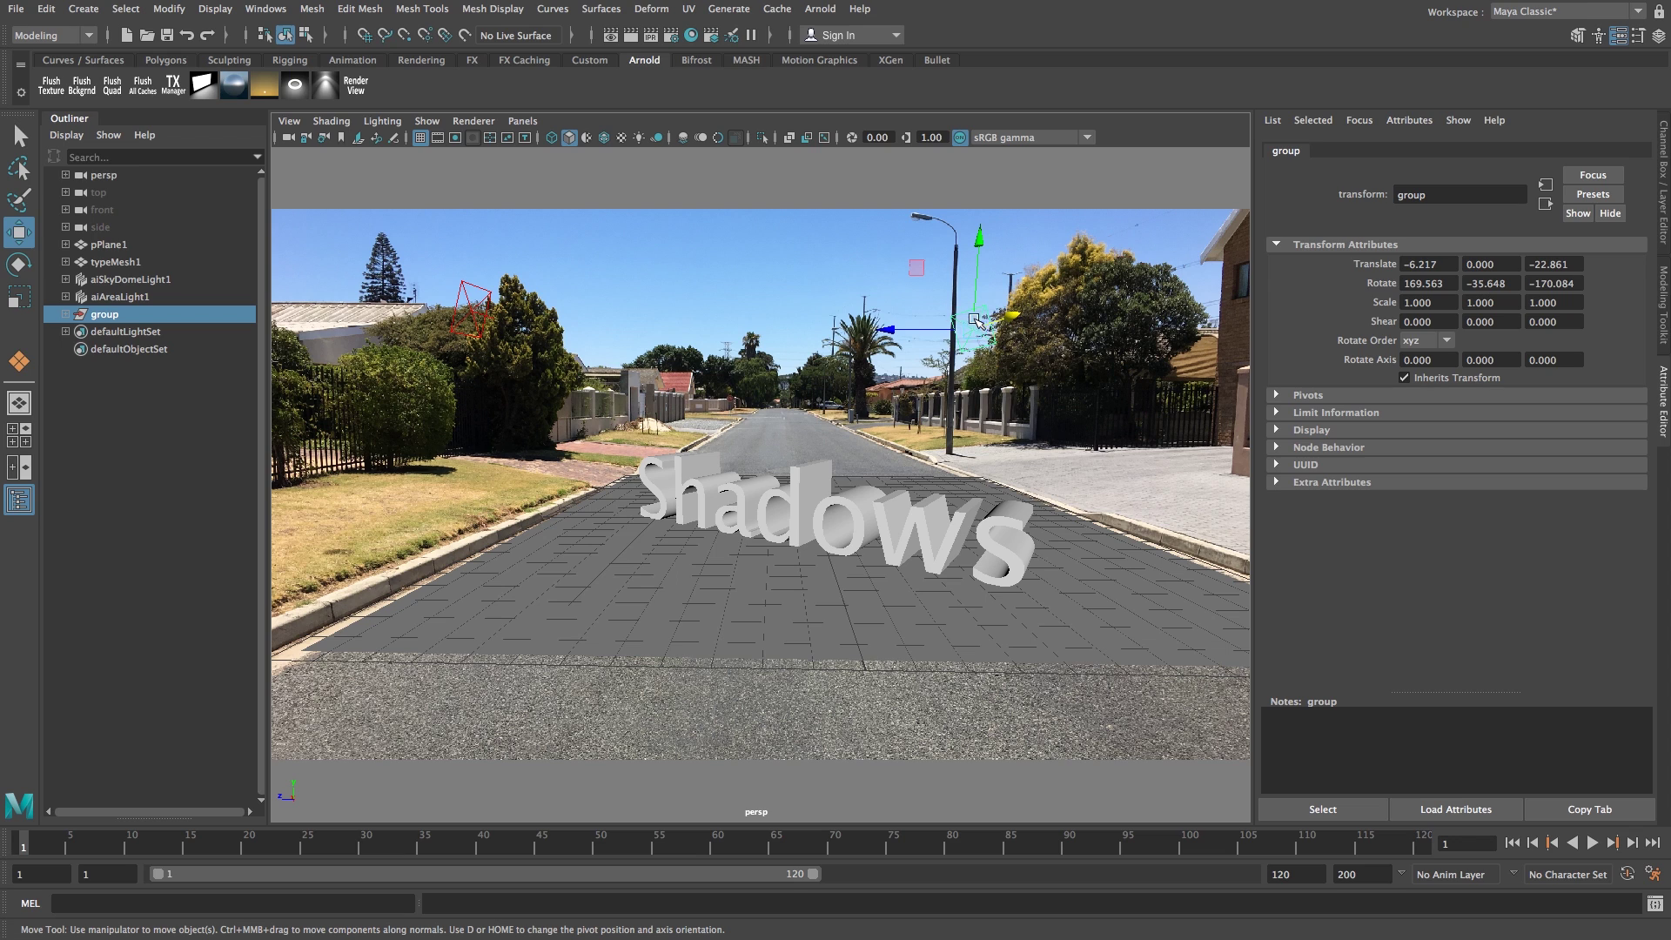
pyautogui.press('e')
pyautogui.moveTo(981, 321); pyautogui.dragTo(1240, 291)
# - Raise the pasted area light's intensity to 200 and render a new Arnold test frame
pyautogui.press('q')
pyautogui.click(1007, 335)
pyautogui.click(992, 323)
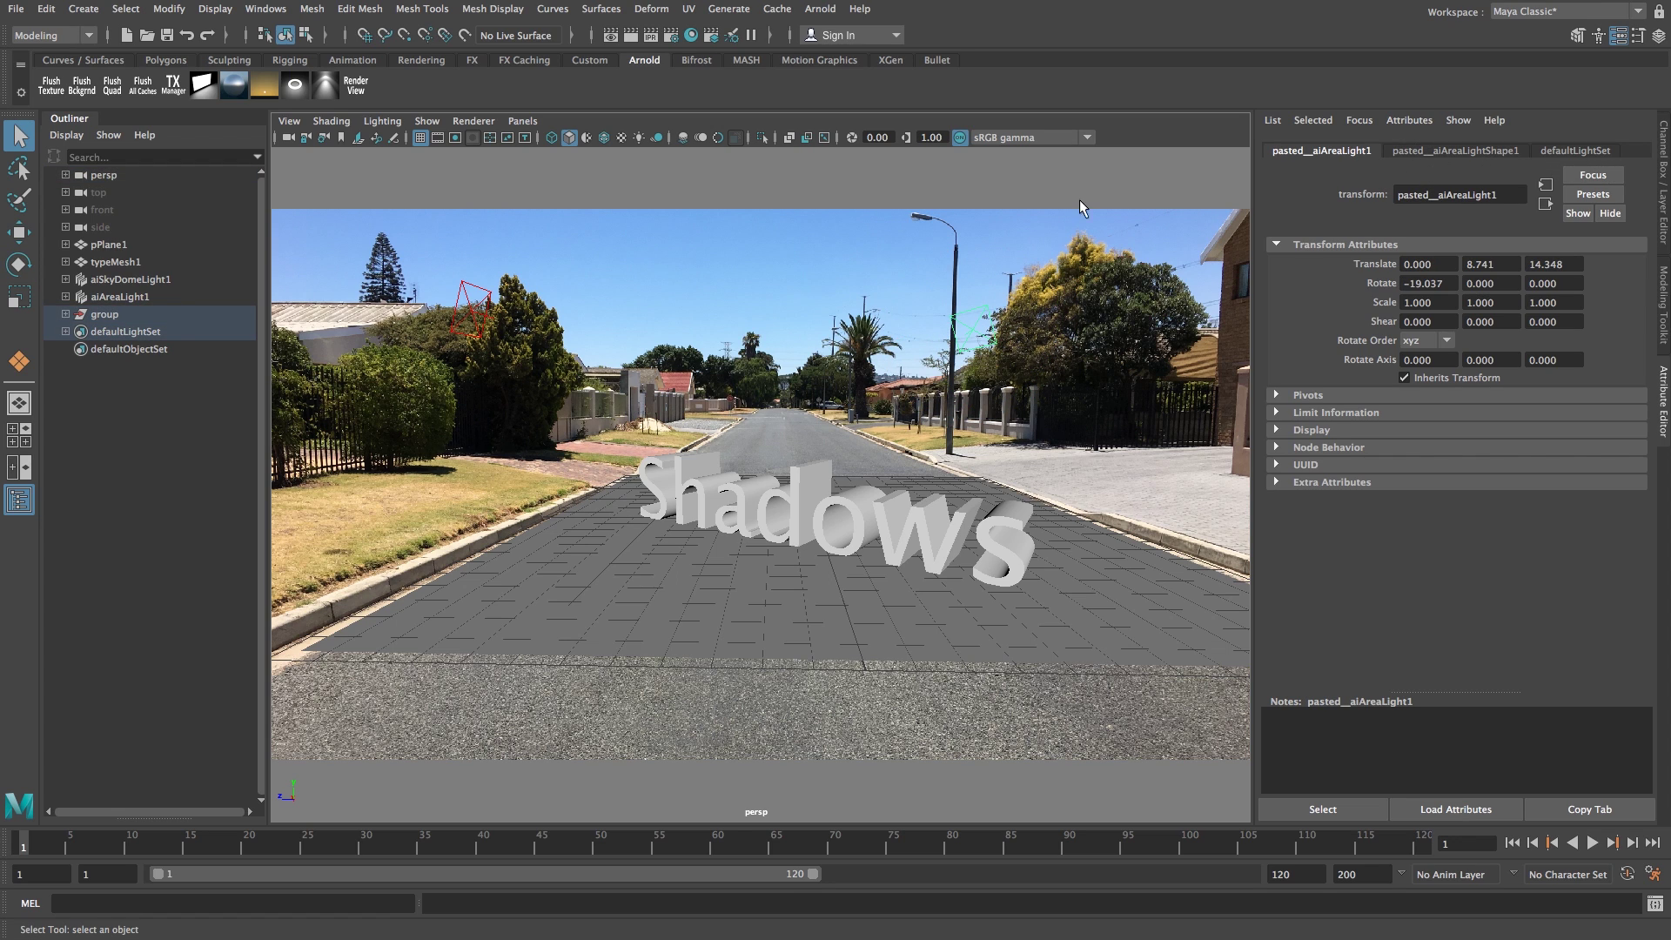
pyautogui.click(65, 314)
pyautogui.keyDown('ctrl'); pyautogui.click(116, 330); pyautogui.keyUp('ctrl')
pyautogui.click(116, 331)
pyautogui.click(76, 332)
pyautogui.click(161, 348)
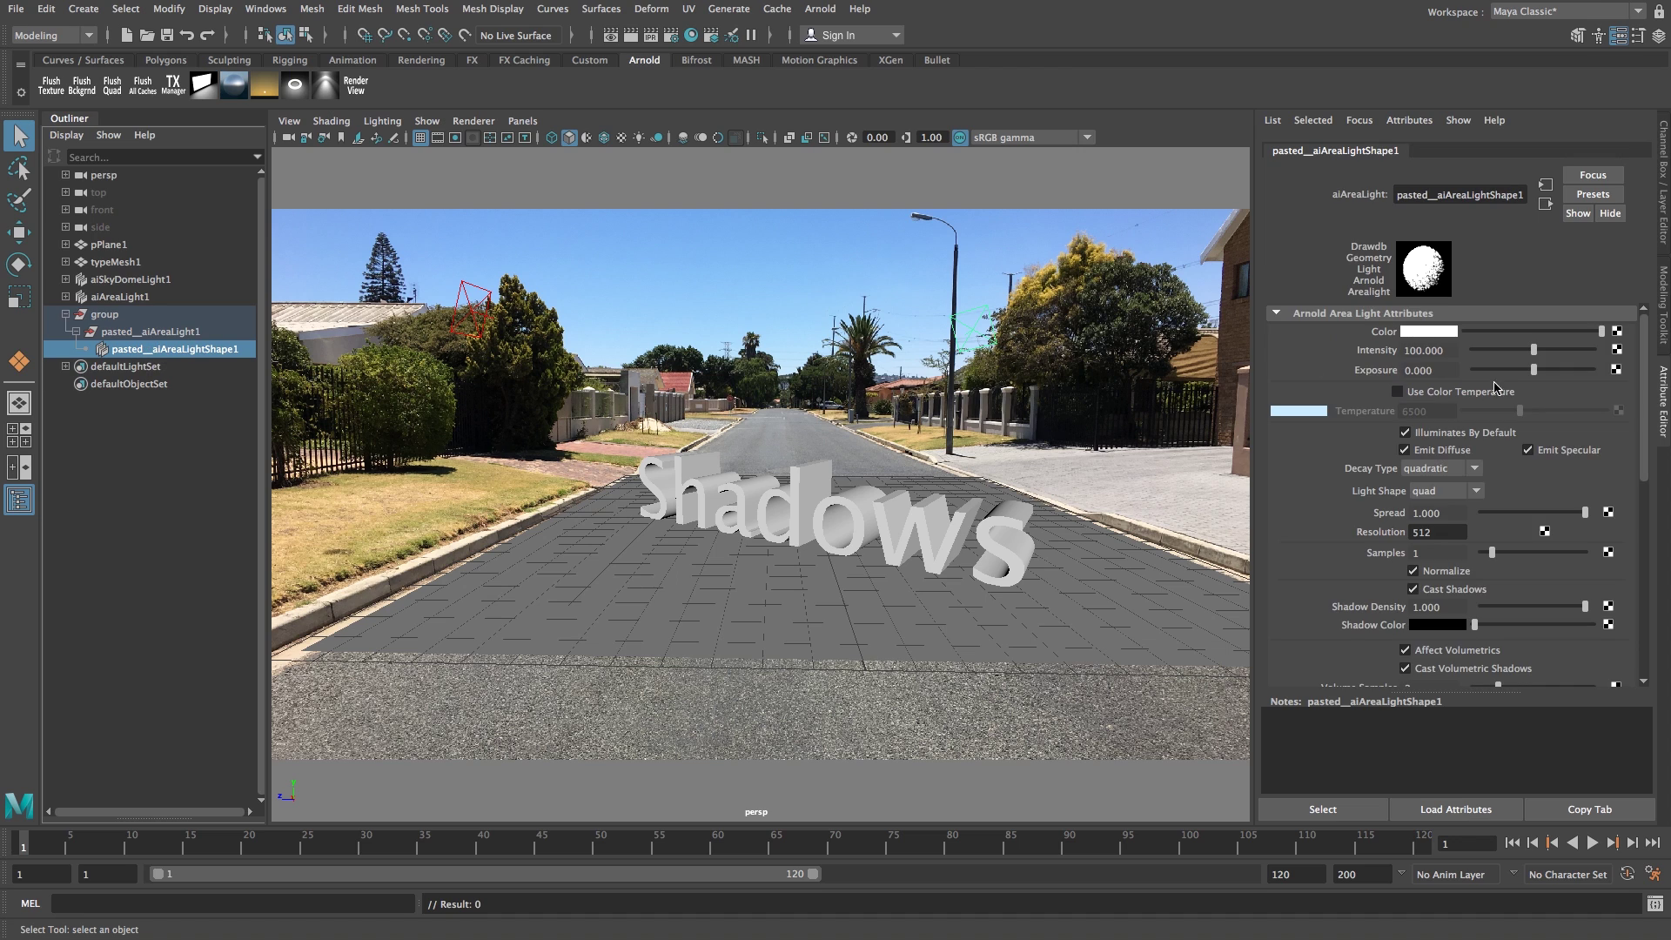
pyautogui.moveTo(1535, 350); pyautogui.dragTo(1608, 354)
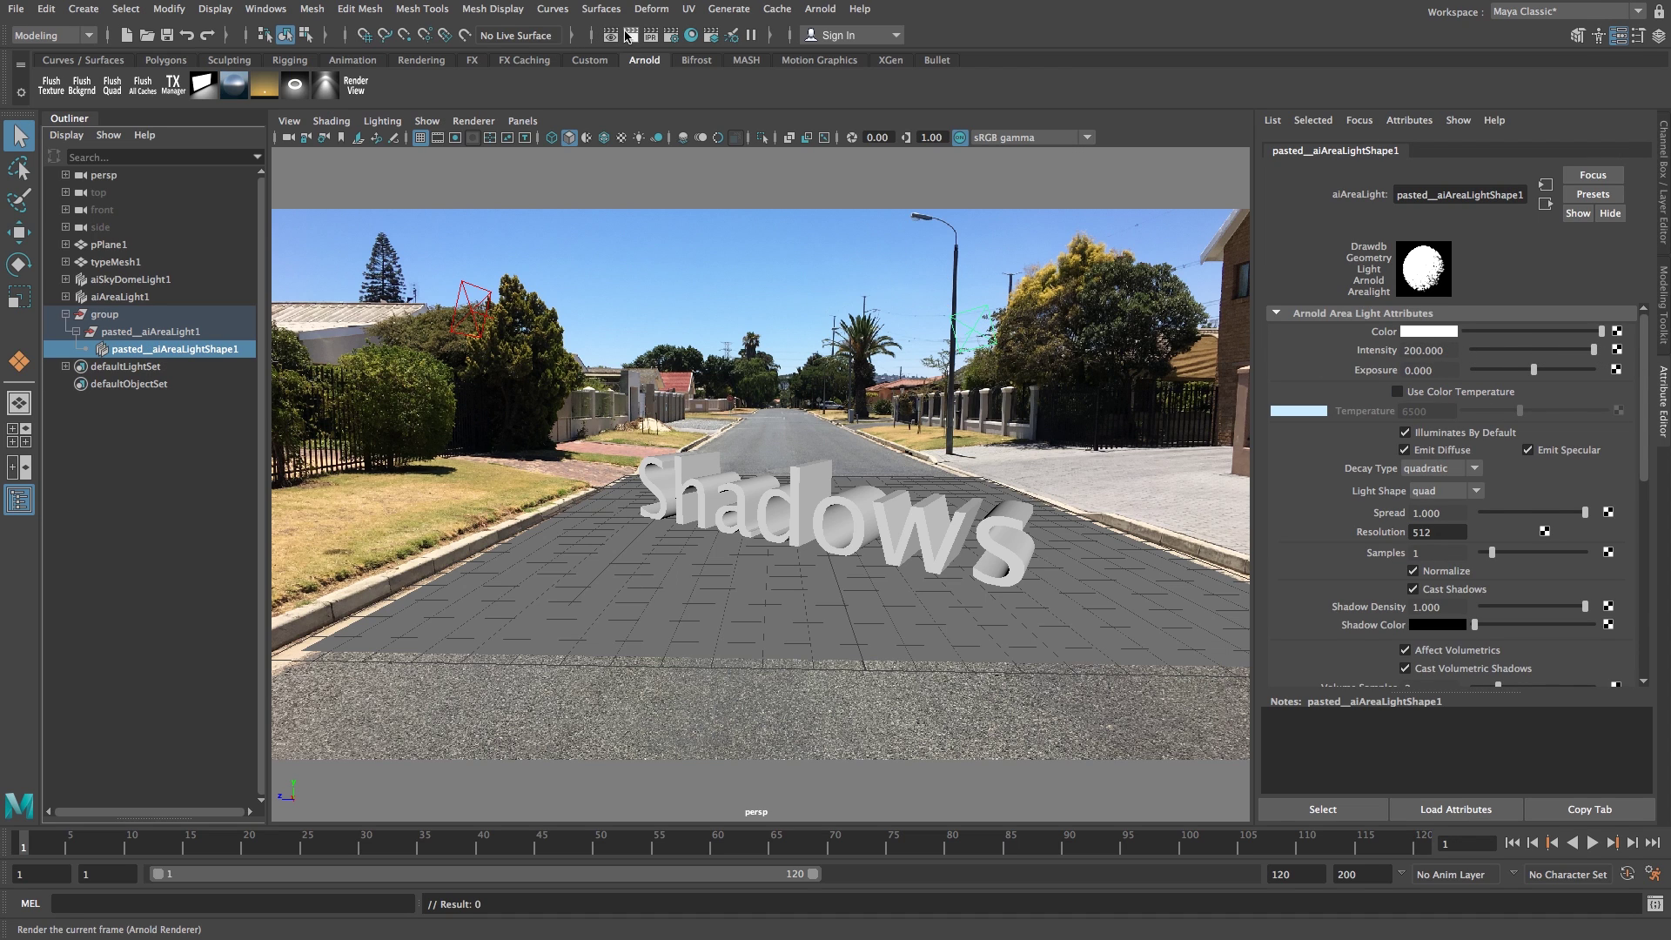
pyautogui.click(630, 36)
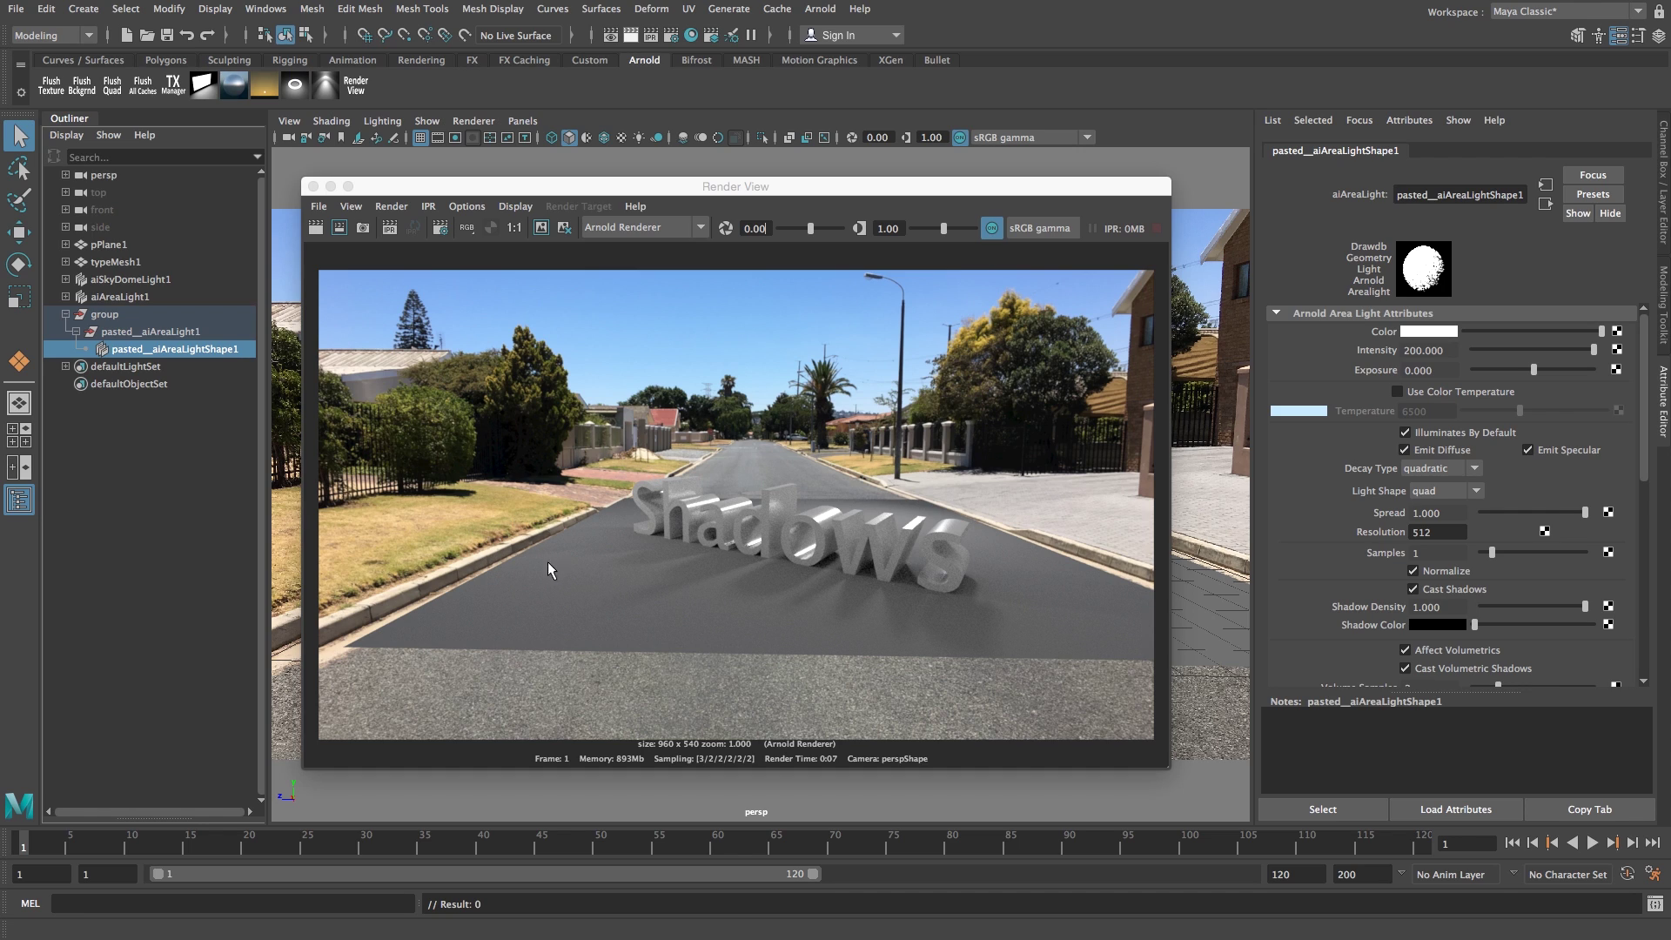
pyautogui.click(313, 186)
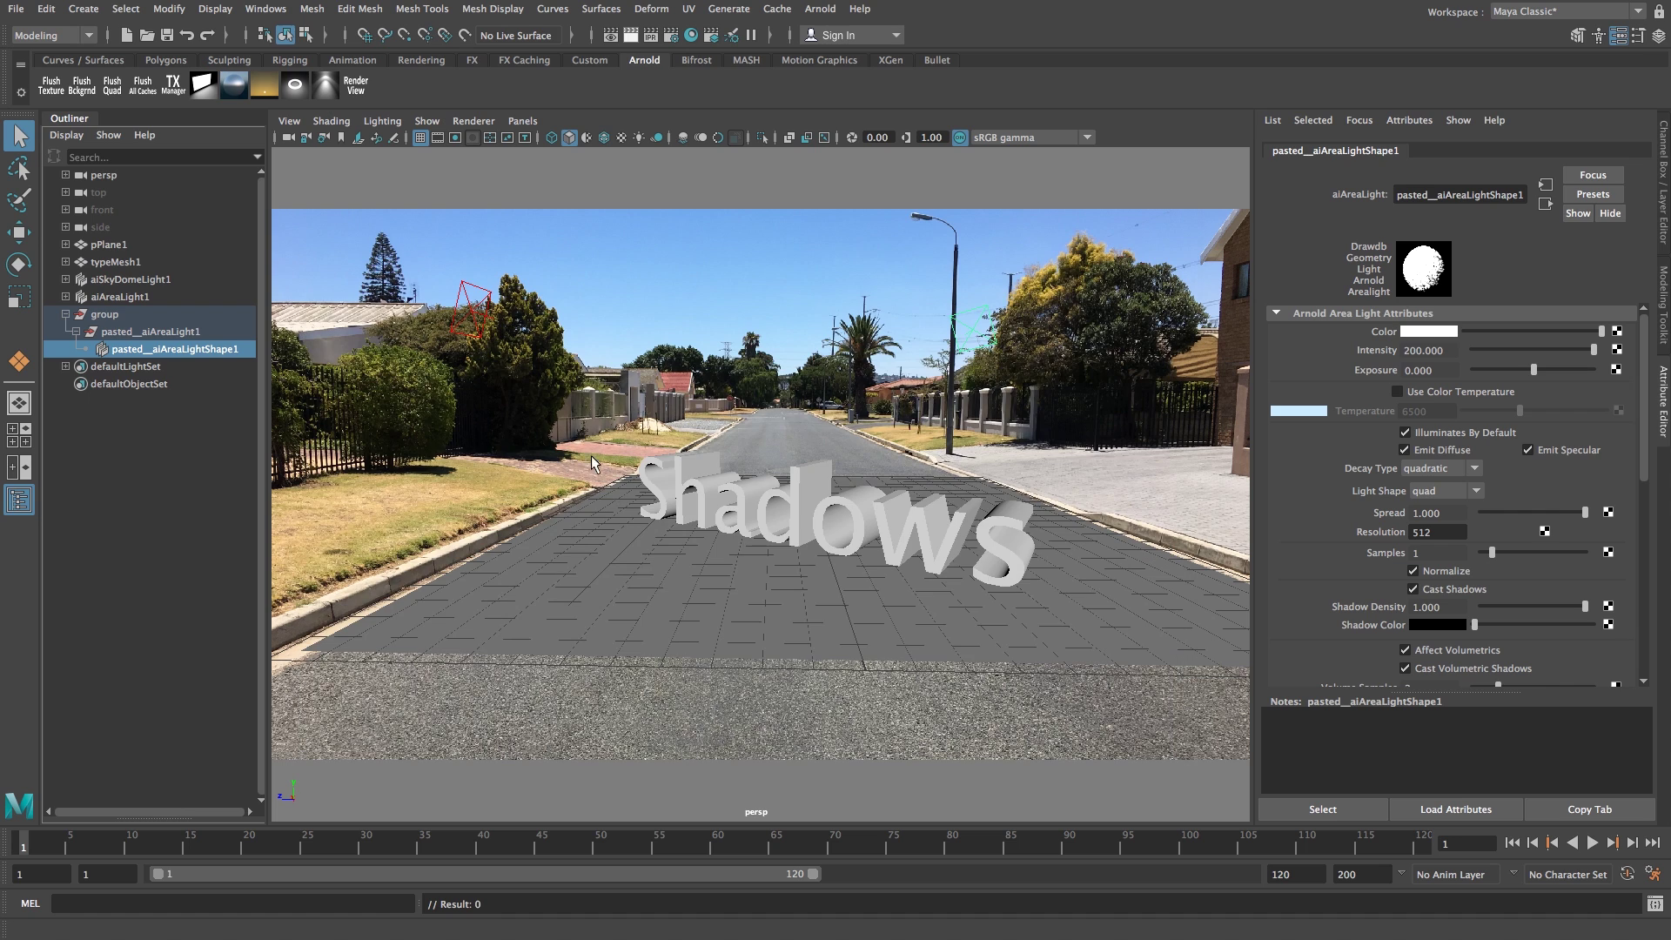
# - Scale the ground plane pPlane1 uniformly up to about 35.359
pyautogui.click(641, 568)
pyautogui.press('r')
pyautogui.moveTo(816, 519); pyautogui.dragTo(957, 359)
pyautogui.moveTo(816, 519); pyautogui.dragTo(832, 474)
pyautogui.press('q')
pyautogui.click(673, 407)
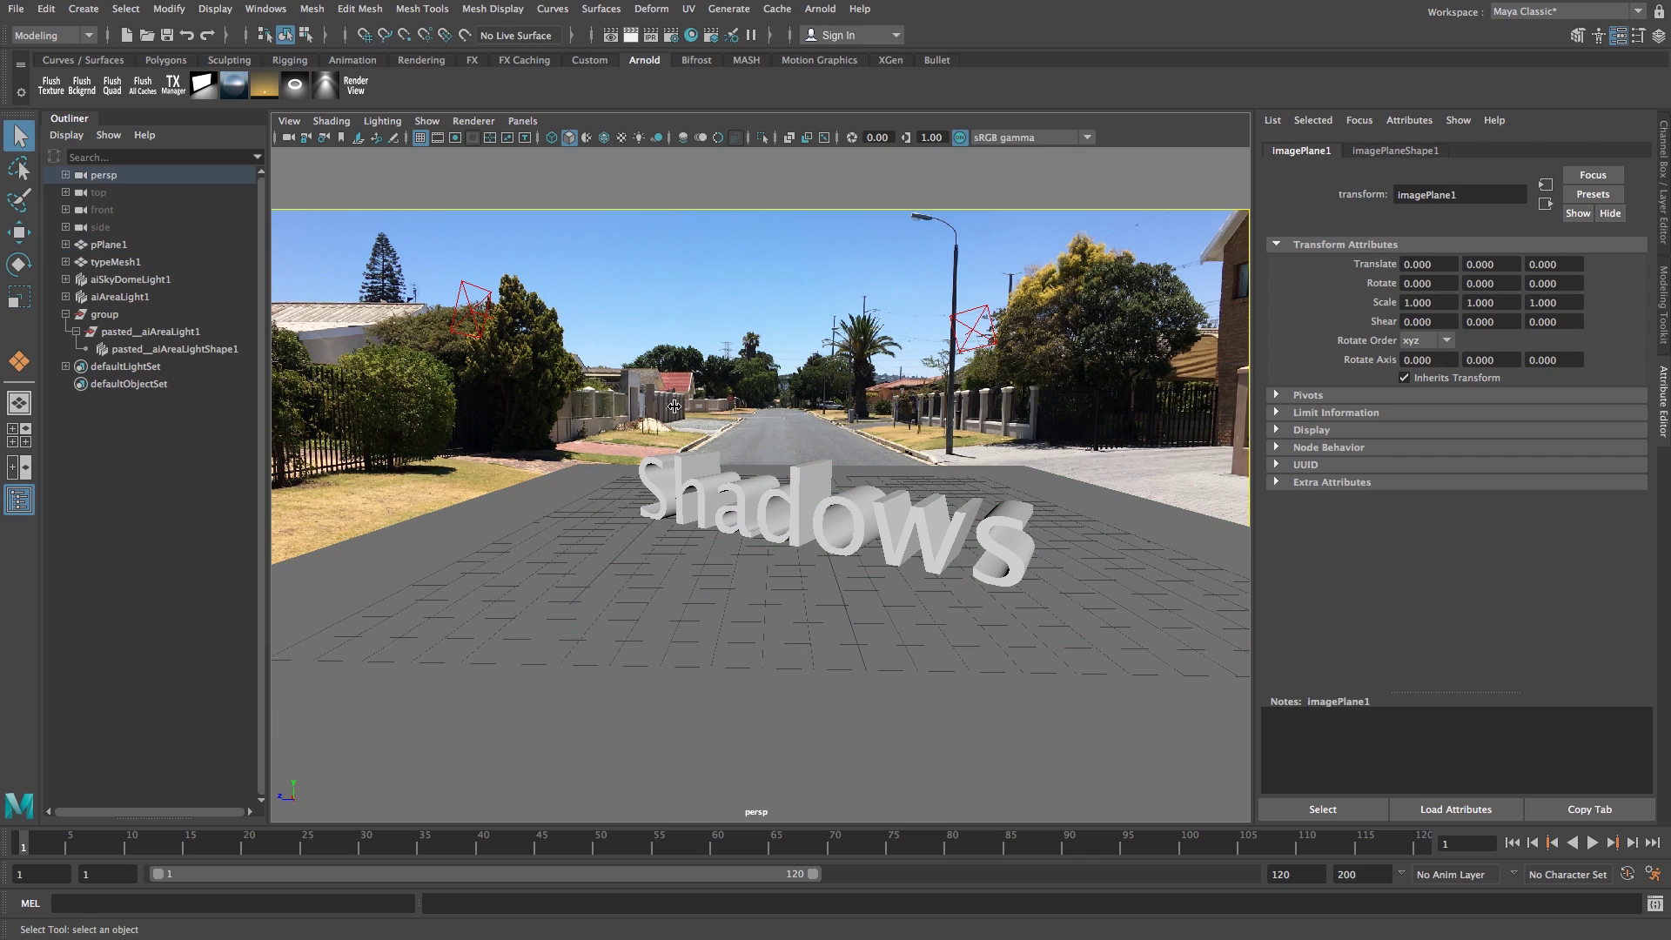
# - In Hypershade, create a new Arnold aiStandard surface material (aiStandard1)
pyautogui.click(690, 35)
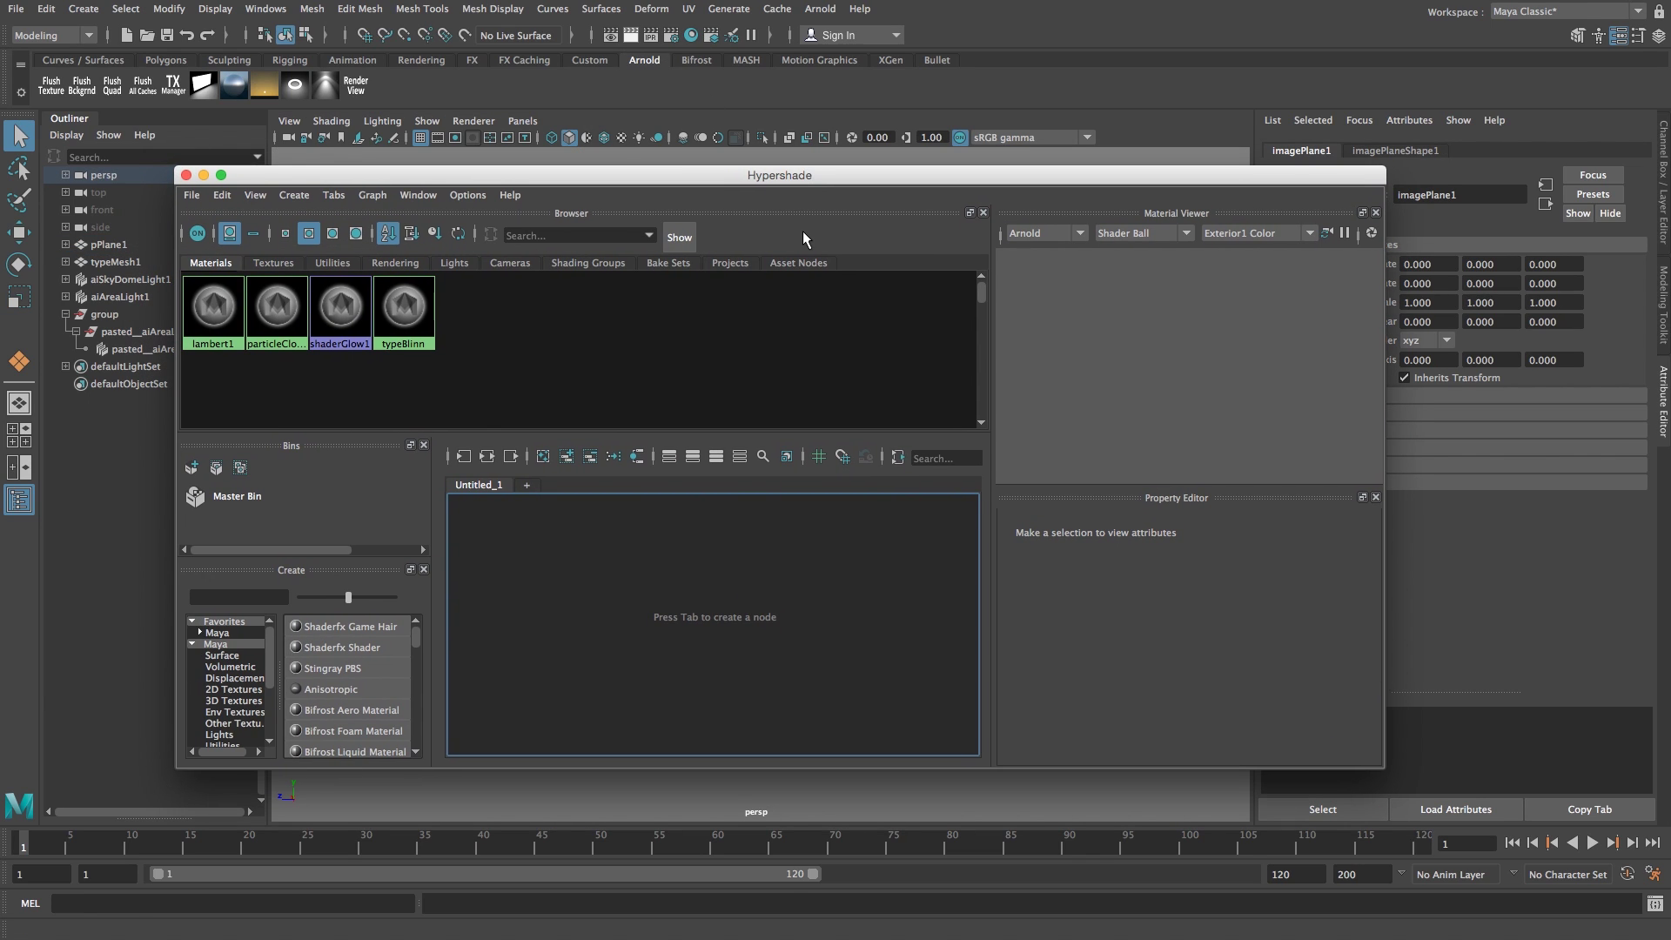
pyautogui.moveTo(268, 646); pyautogui.dragTo(263, 699)
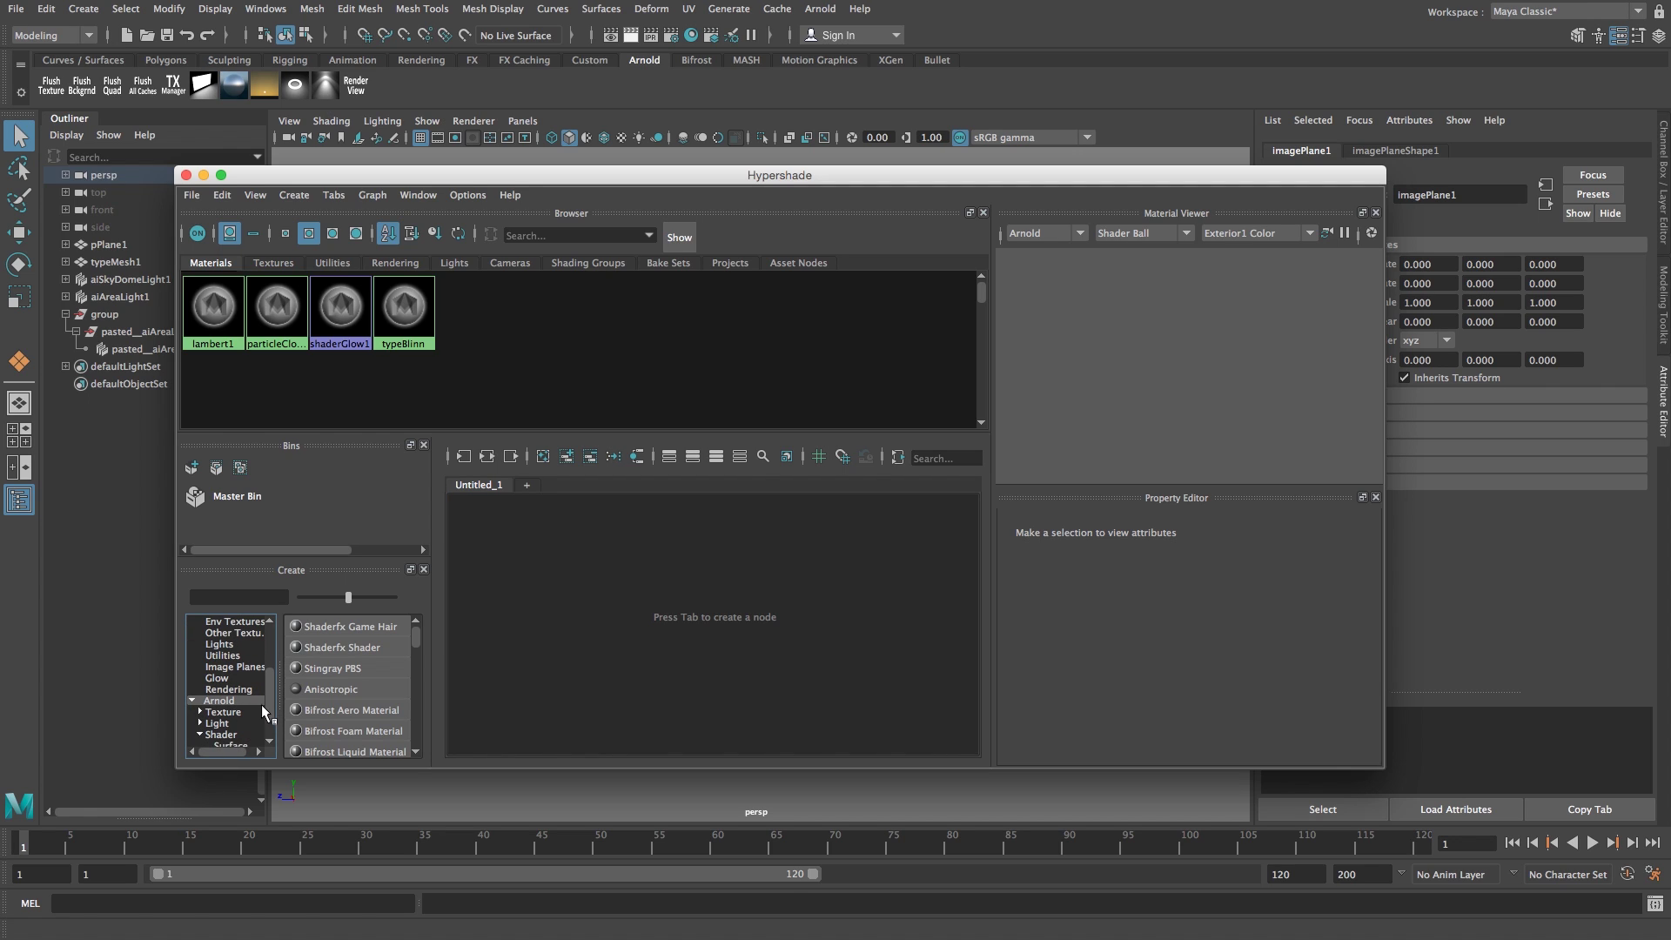
pyautogui.scroll(-1, 254, 717)
pyautogui.click(231, 712)
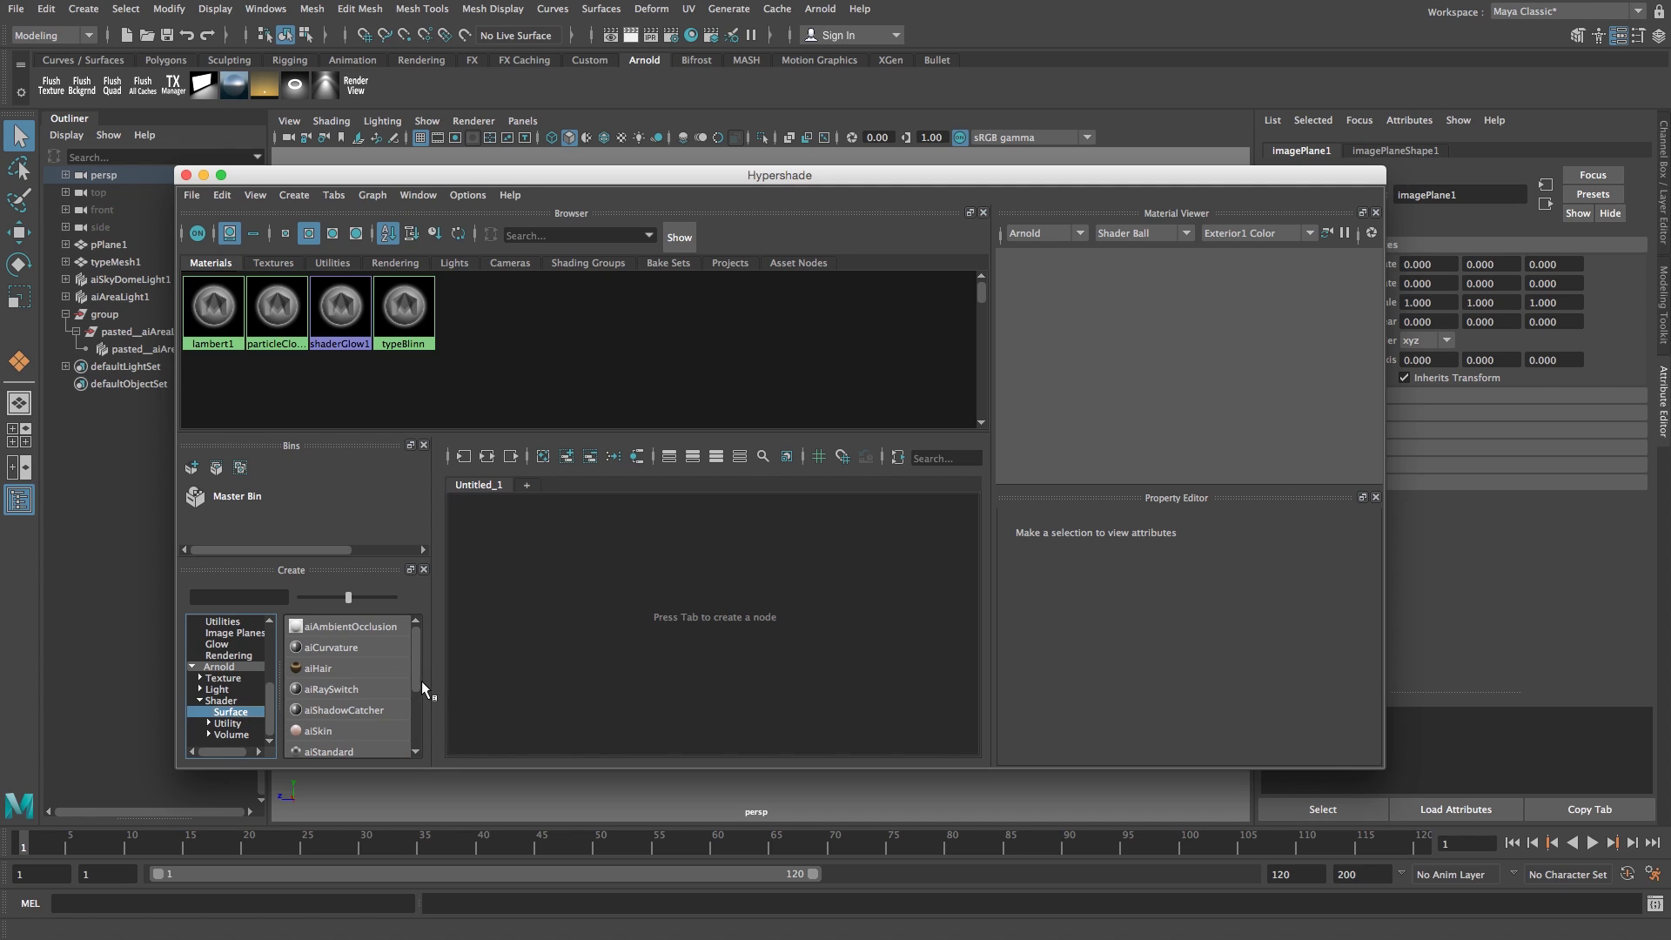
pyautogui.moveTo(421, 681); pyautogui.dragTo(410, 711)
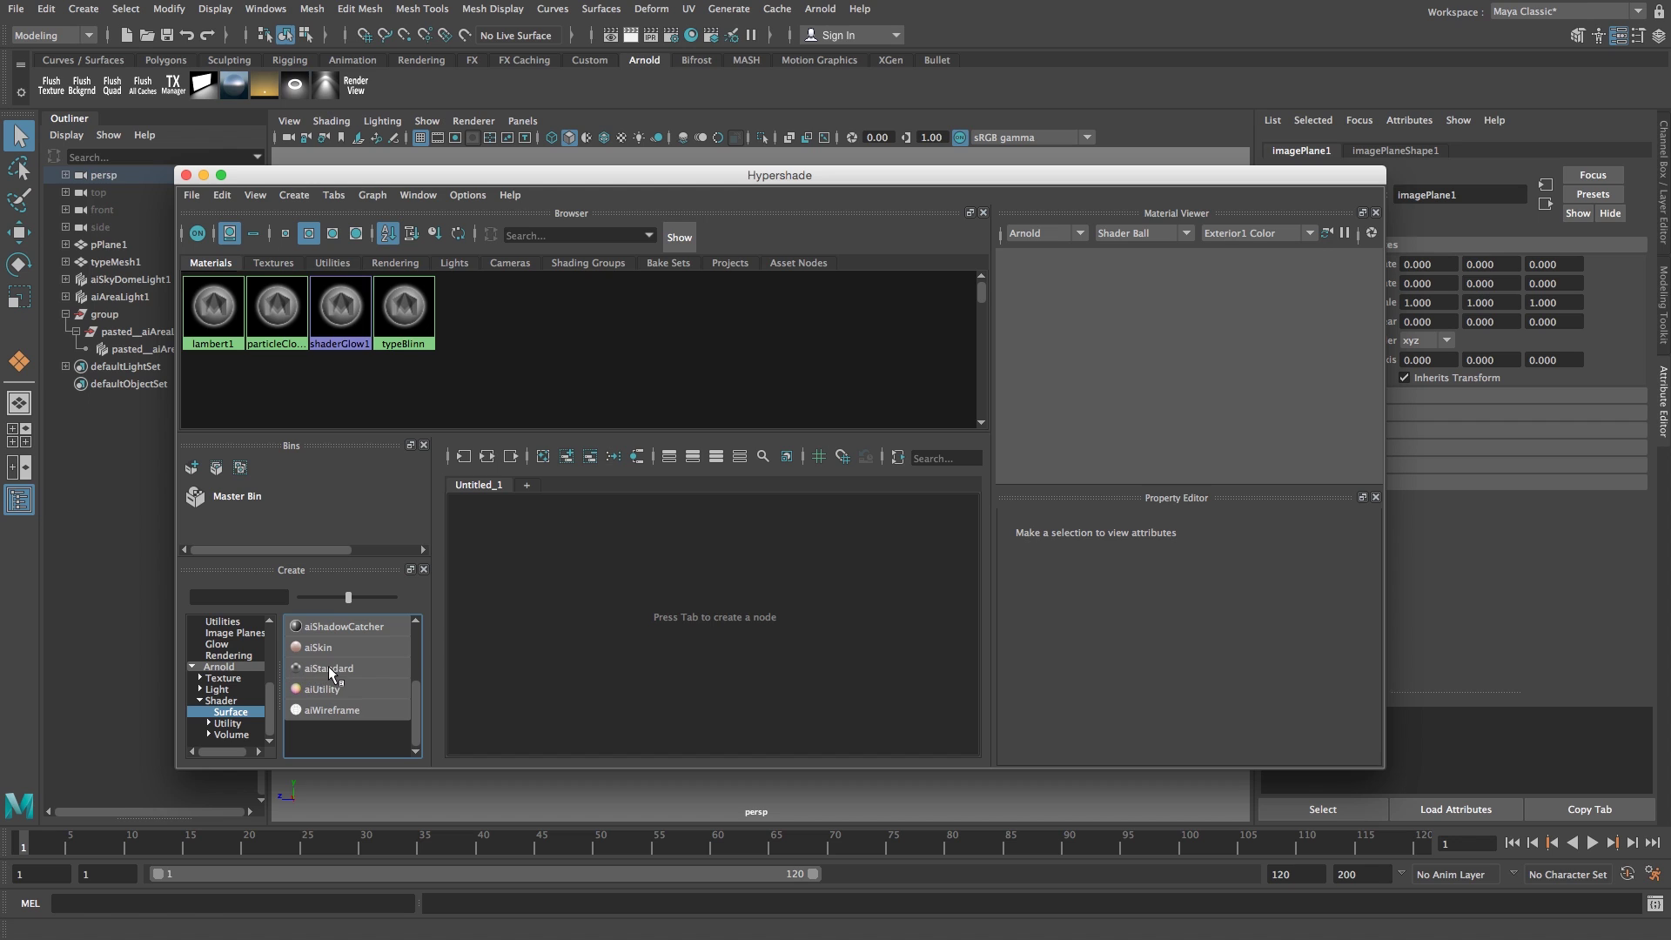
pyautogui.click(328, 668)
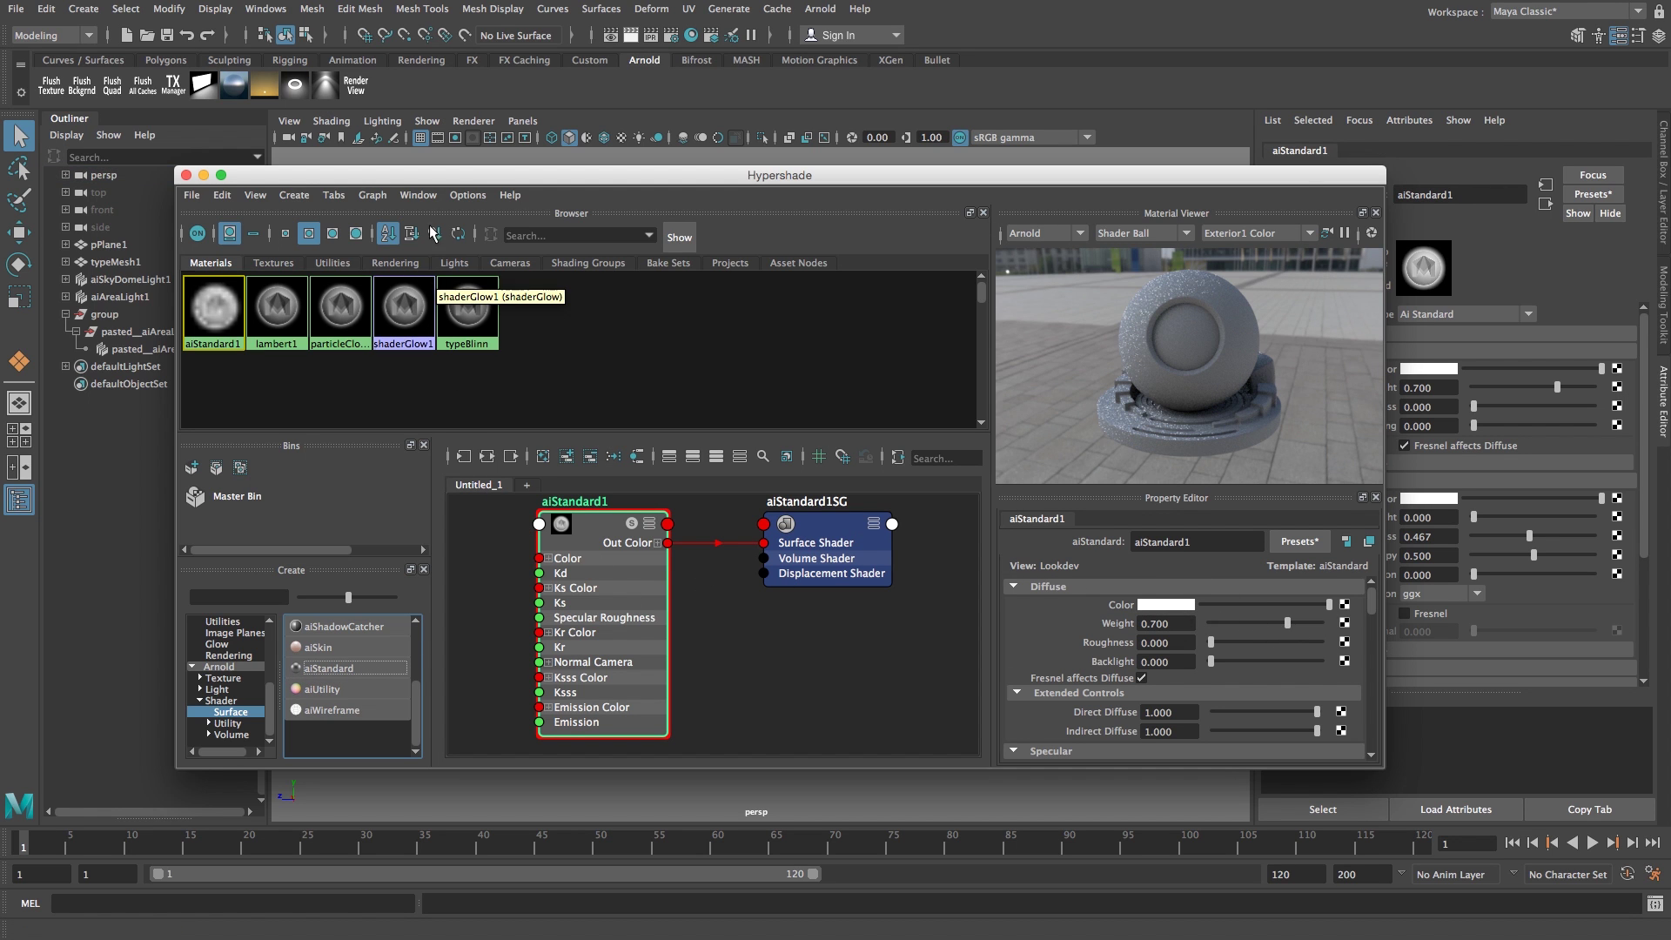
# - Assign aiStandard1 to the selected Shadows text (typeMesh1)
pyautogui.moveTo(453, 175); pyautogui.dragTo(981, 180)
pyautogui.click(696, 477)
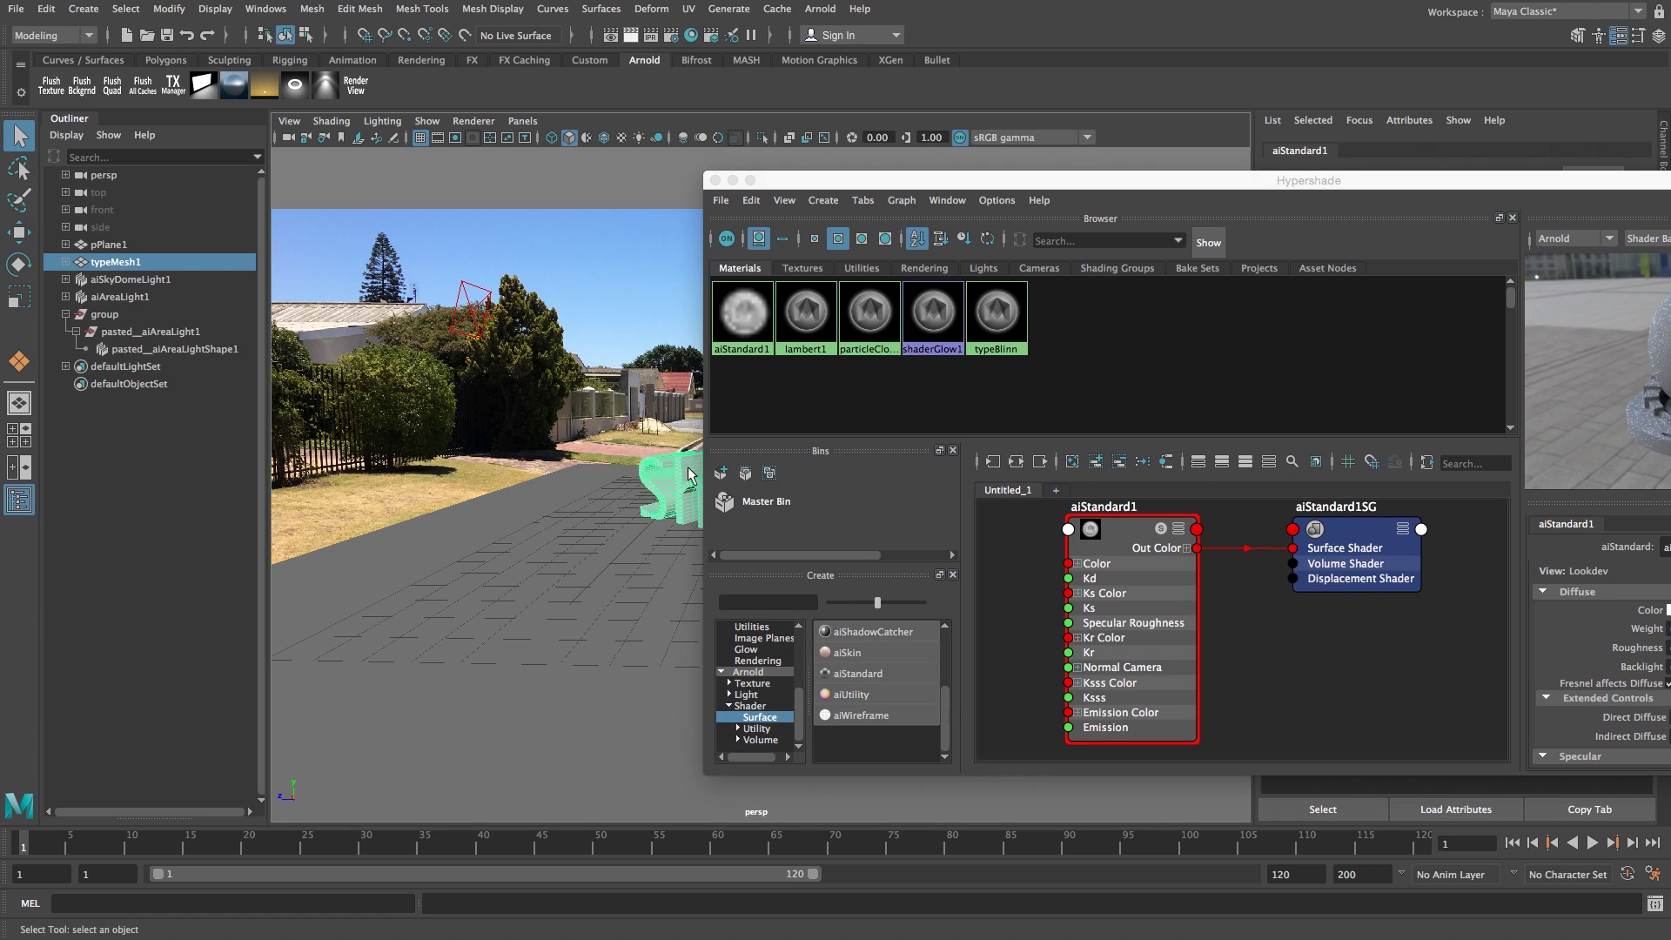
pyautogui.rightClick(742, 318)
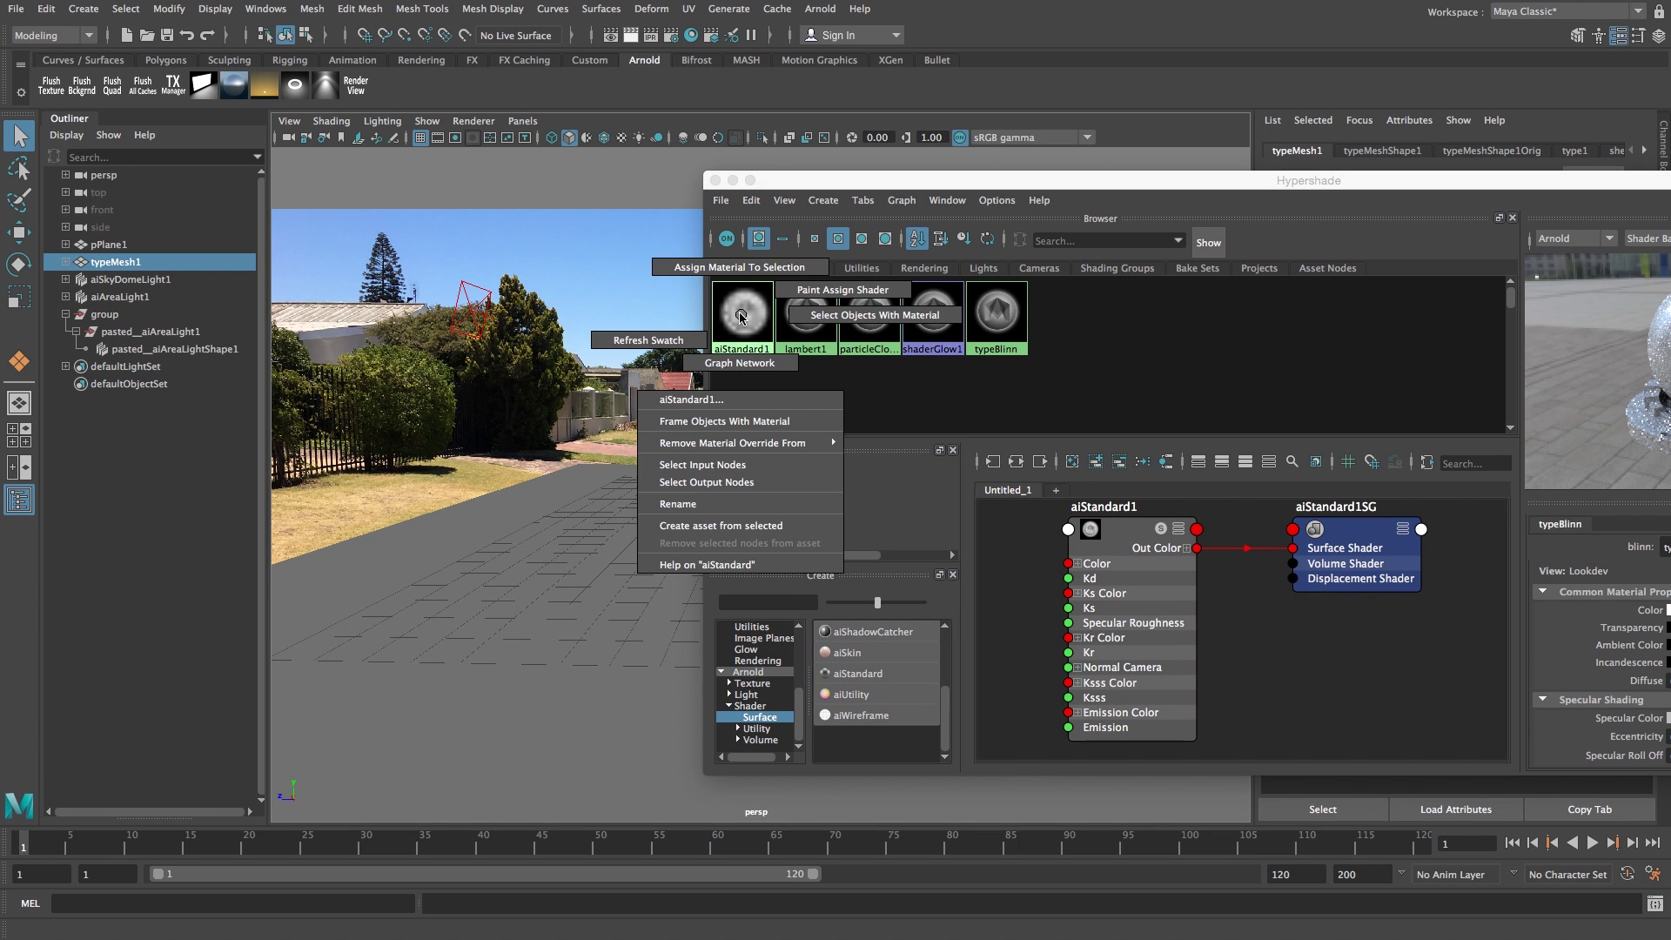
pyautogui.moveTo(742, 317); pyautogui.dragTo(739, 271, button='right')
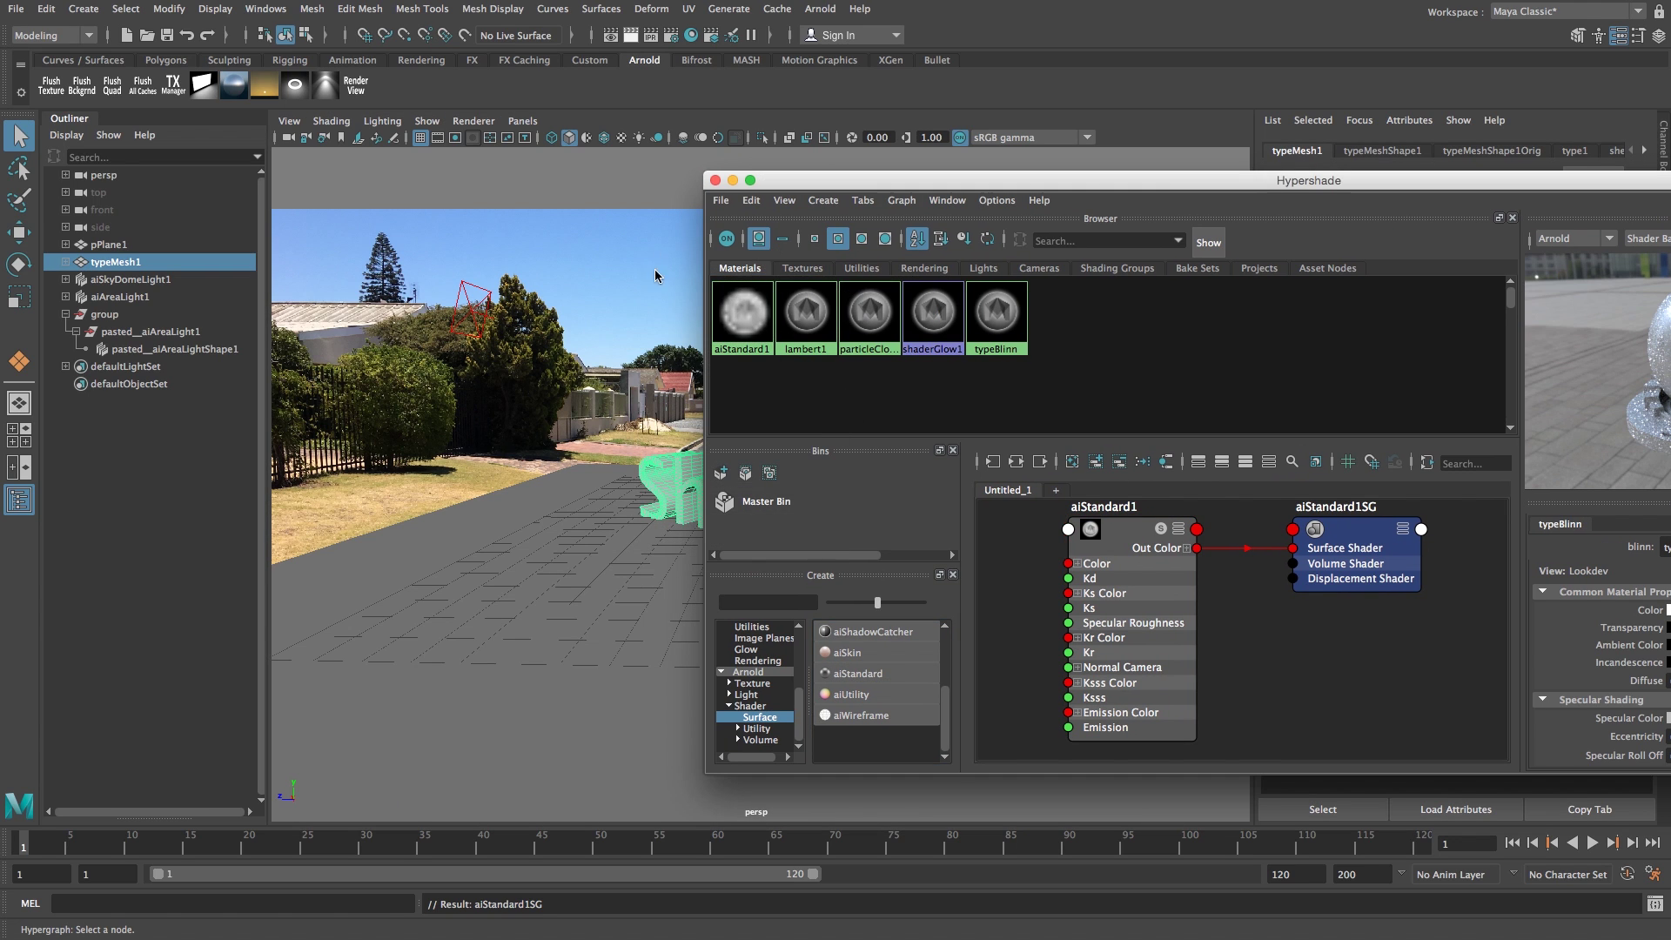
pyautogui.moveTo(958, 180); pyautogui.dragTo(557, 125)
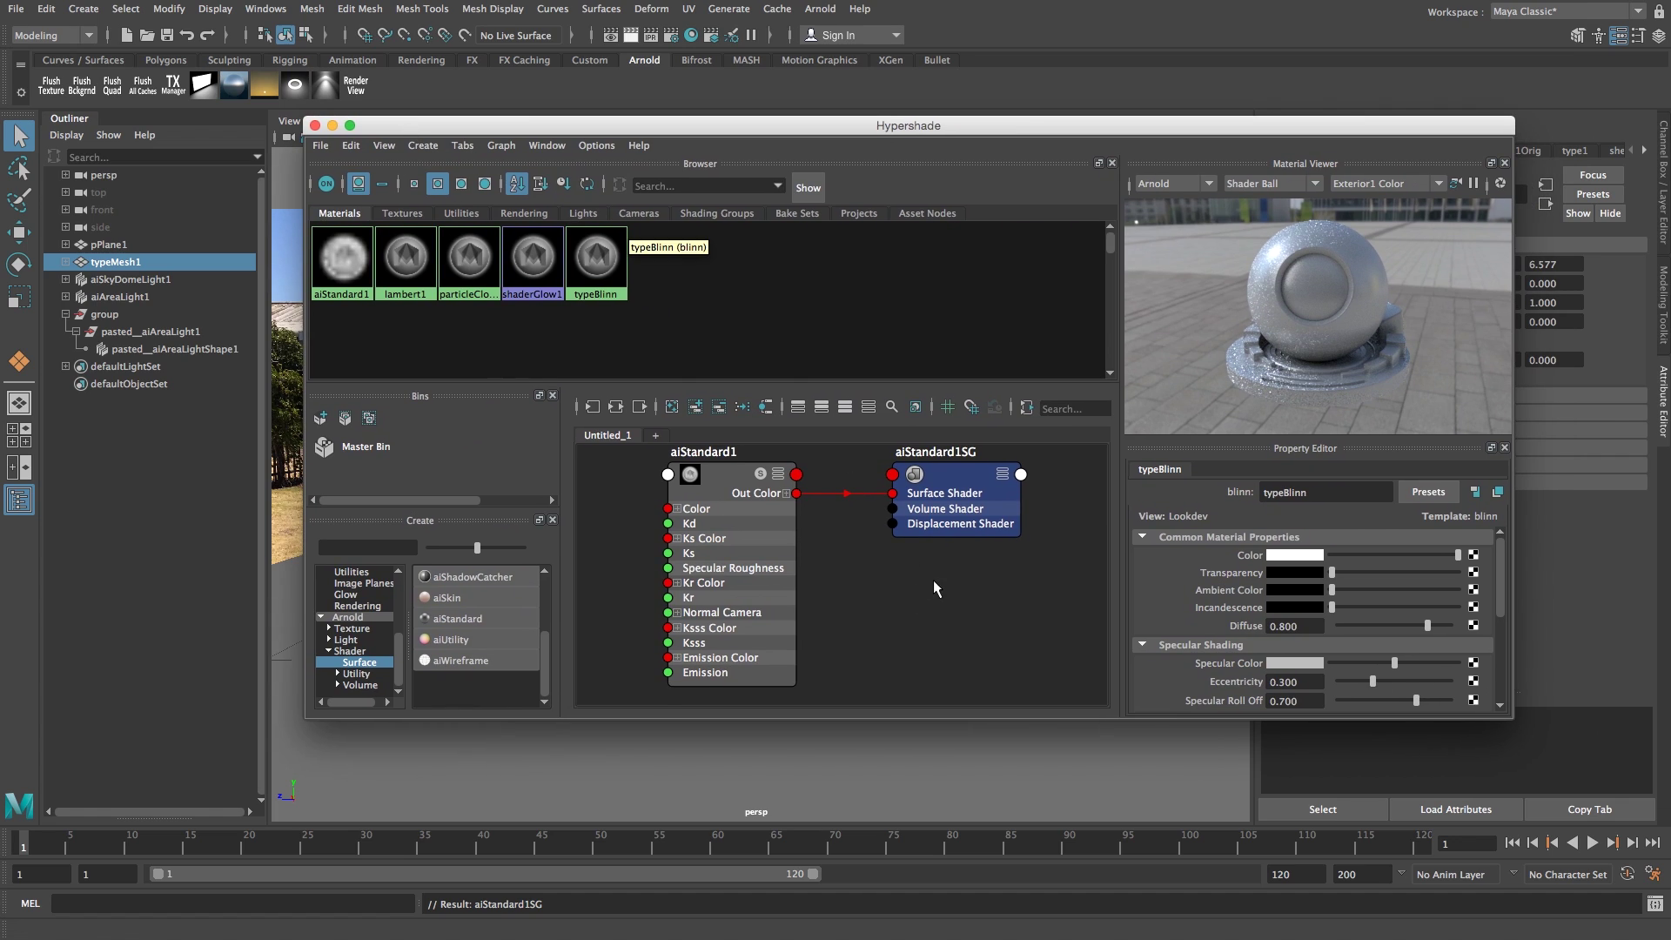
# - Clear the graph, create aiShadowCatcher1, and assign it to the ground plane pPlane1
pyautogui.click(671, 406)
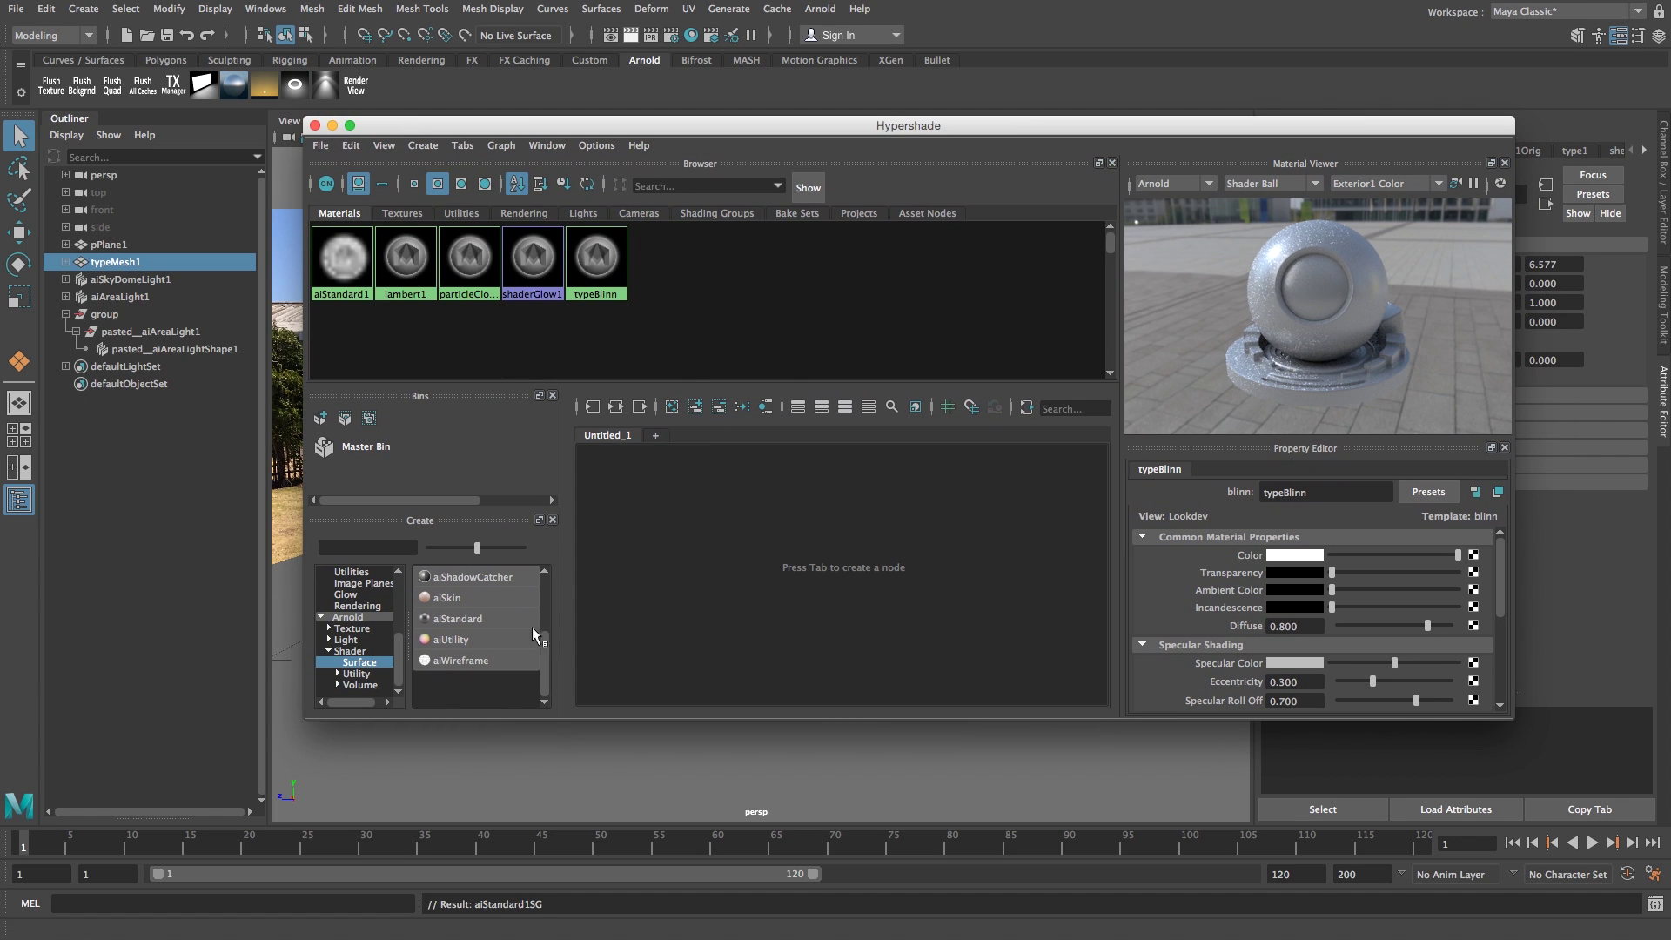
pyautogui.click(467, 576)
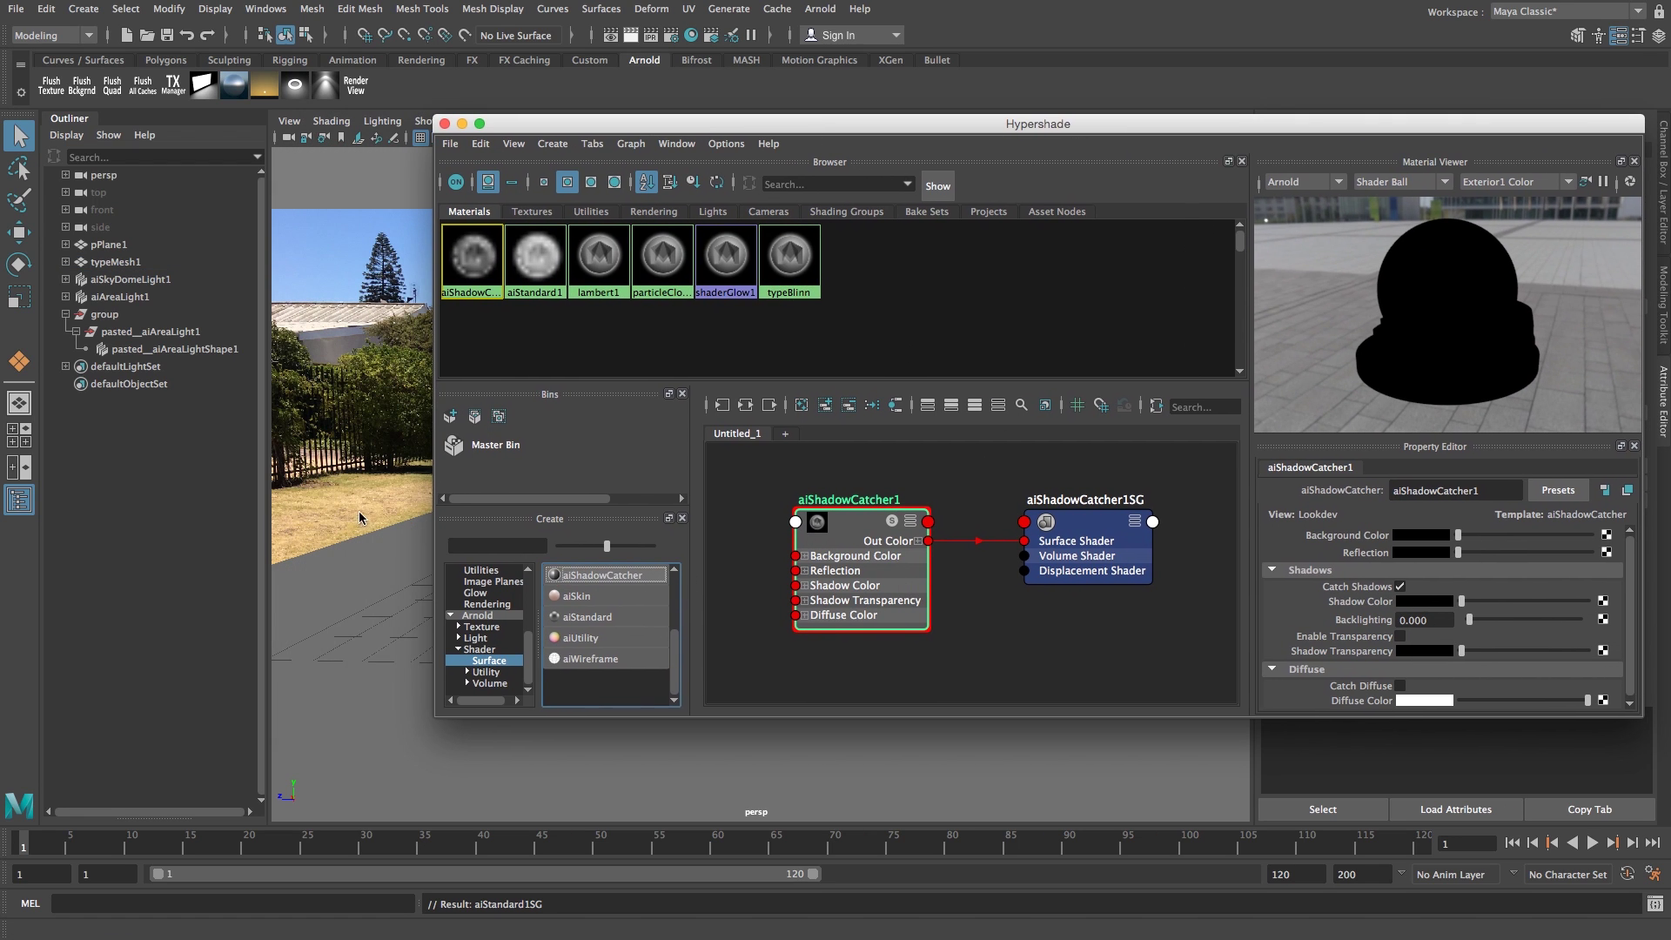
pyautogui.click(356, 563)
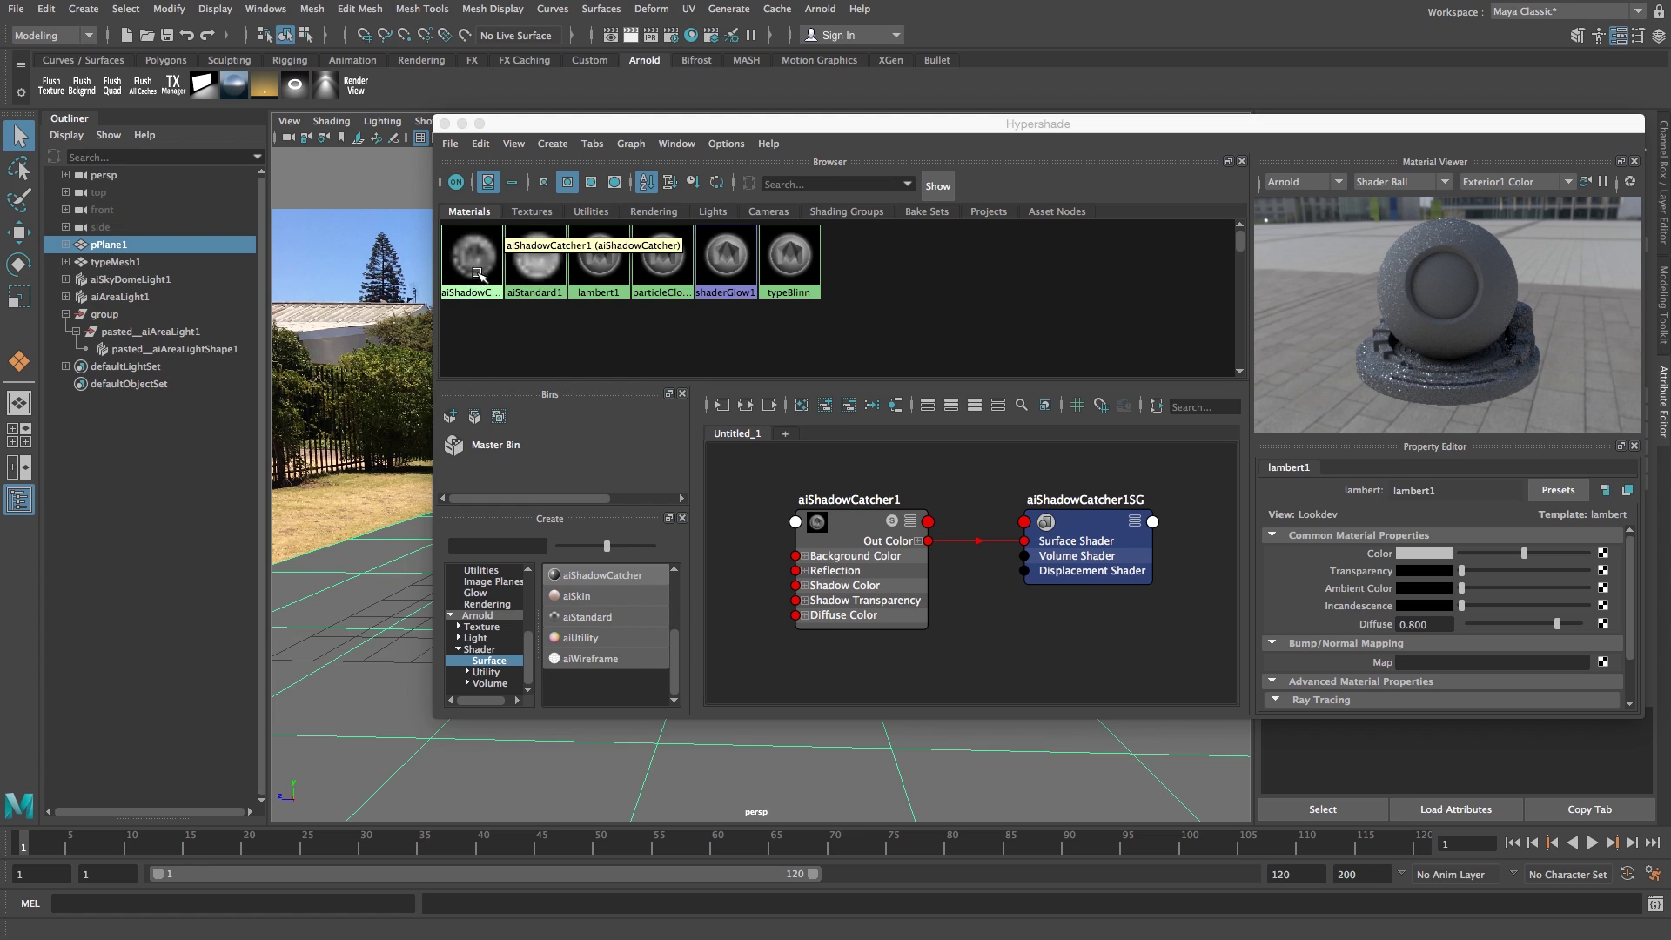
pyautogui.rightClick(470, 265)
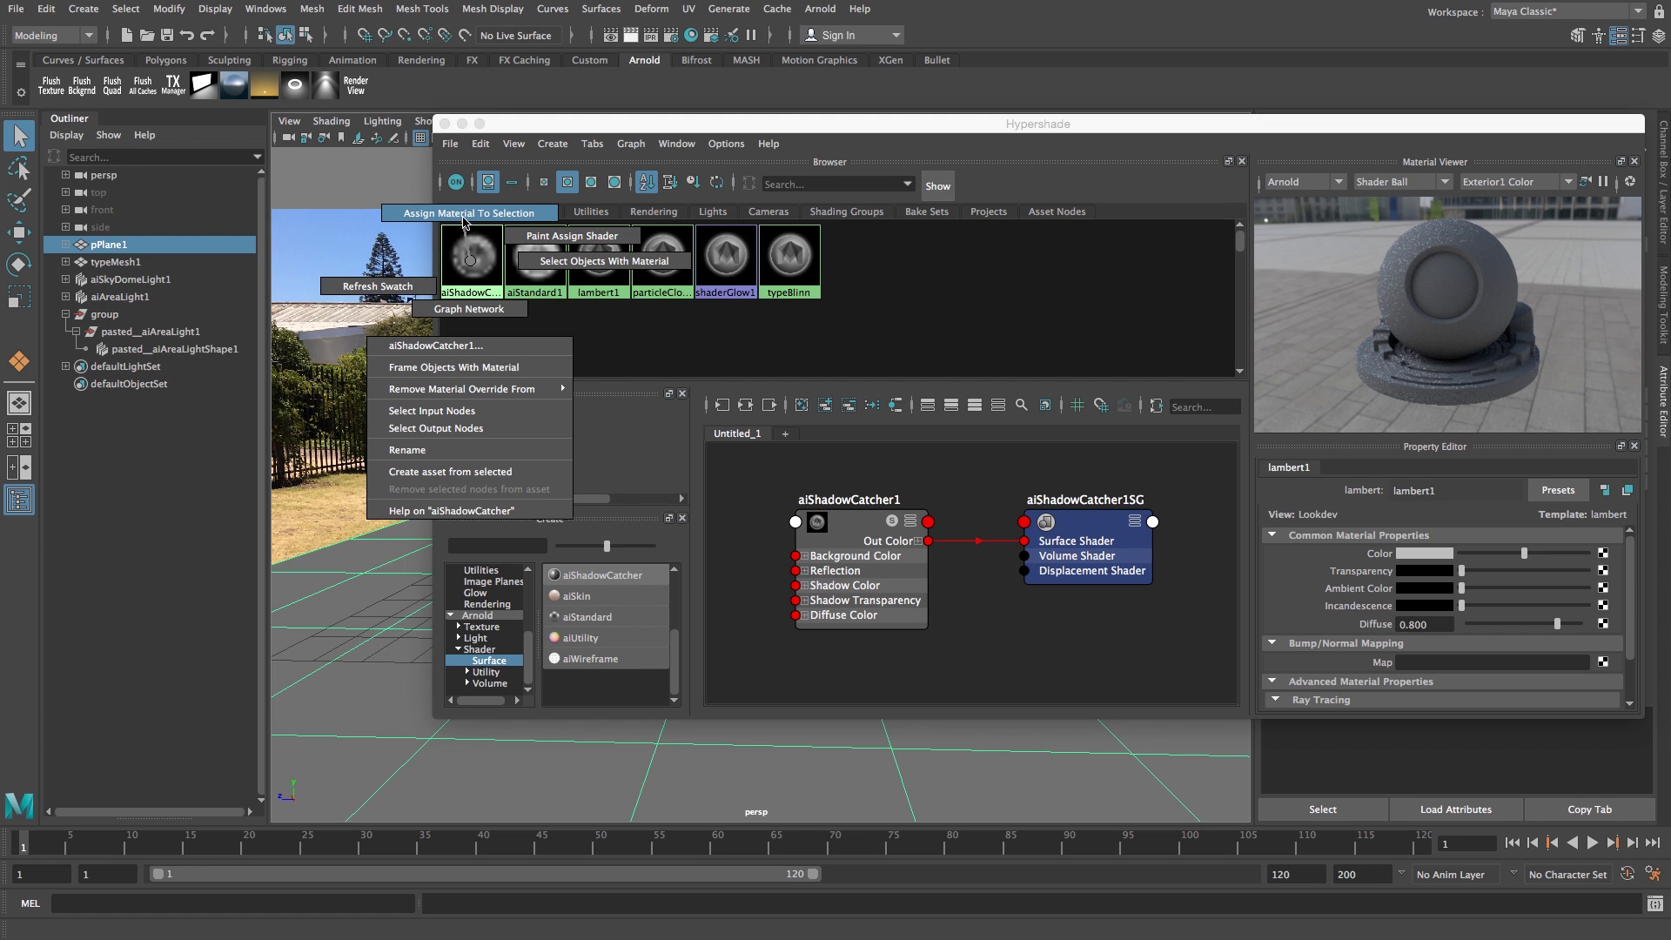
pyautogui.click(466, 217)
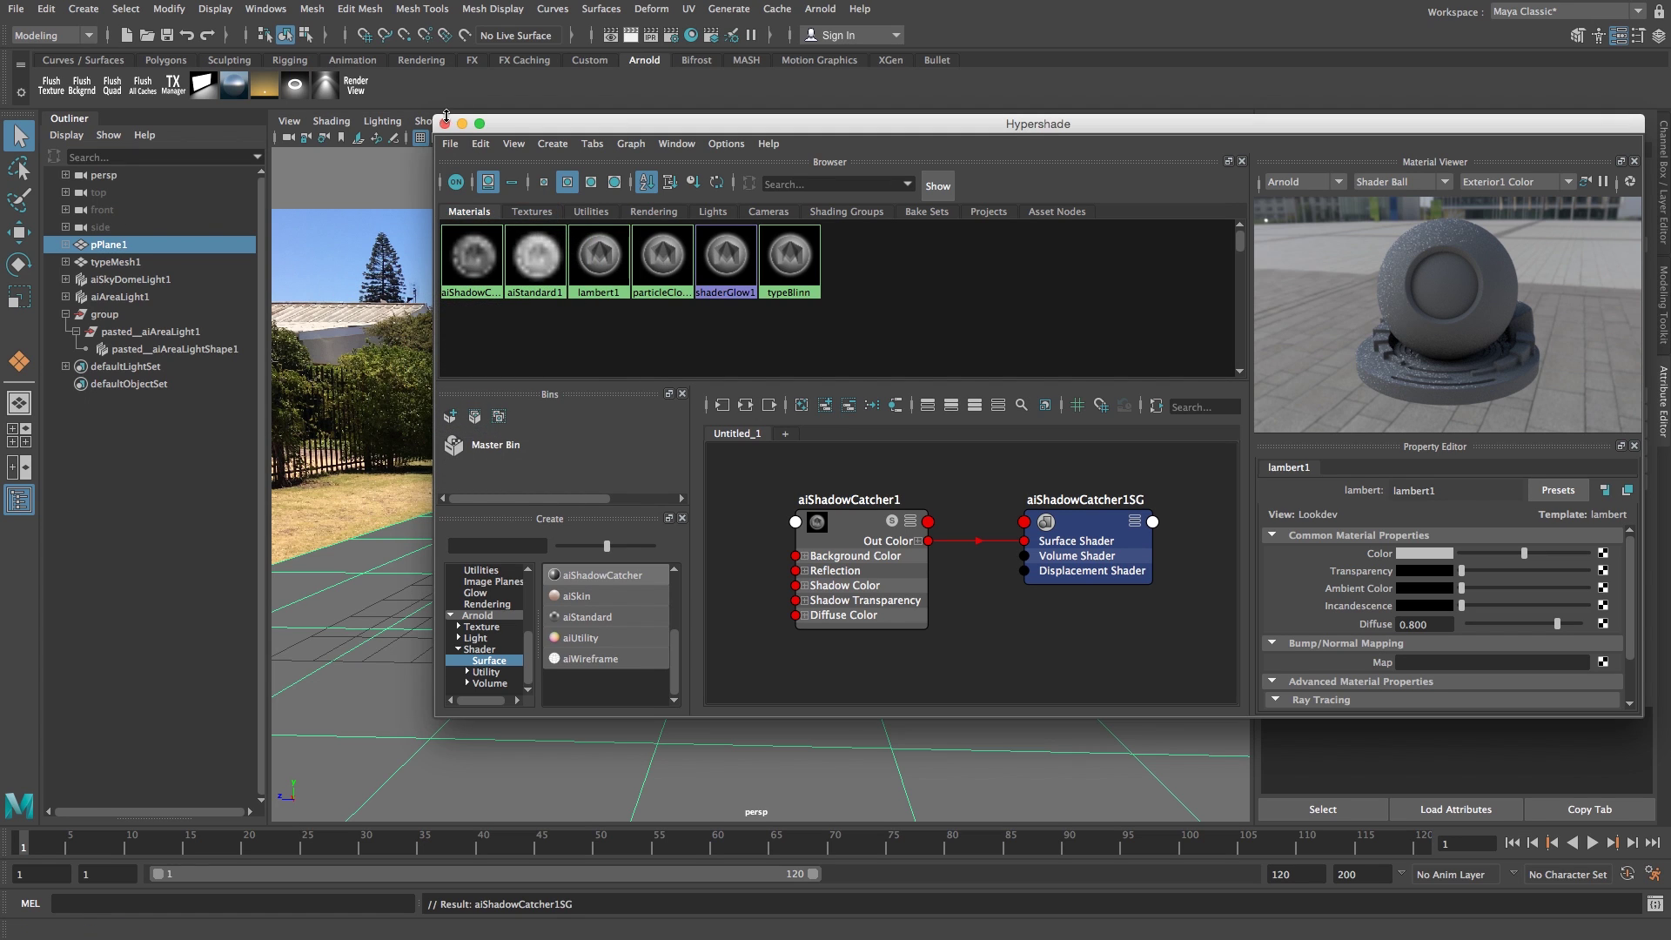
# - Close Hypershade, test-render with Arnold showing black ground, then reselect pPlane1
pyautogui.click(443, 124)
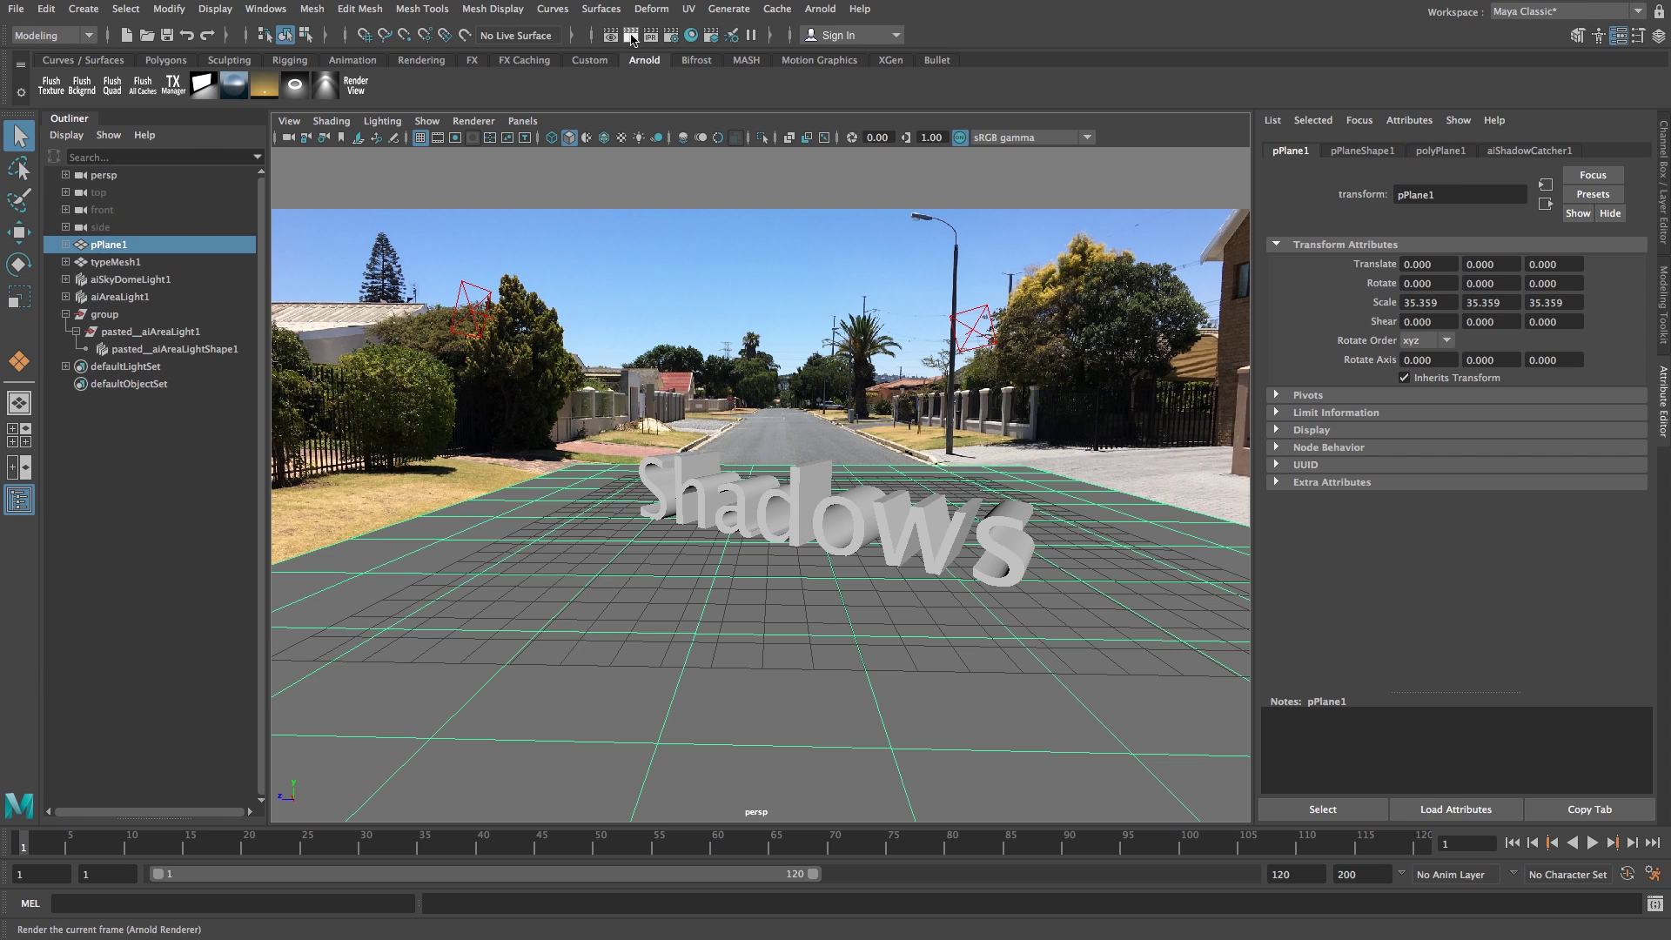
pyautogui.click(632, 39)
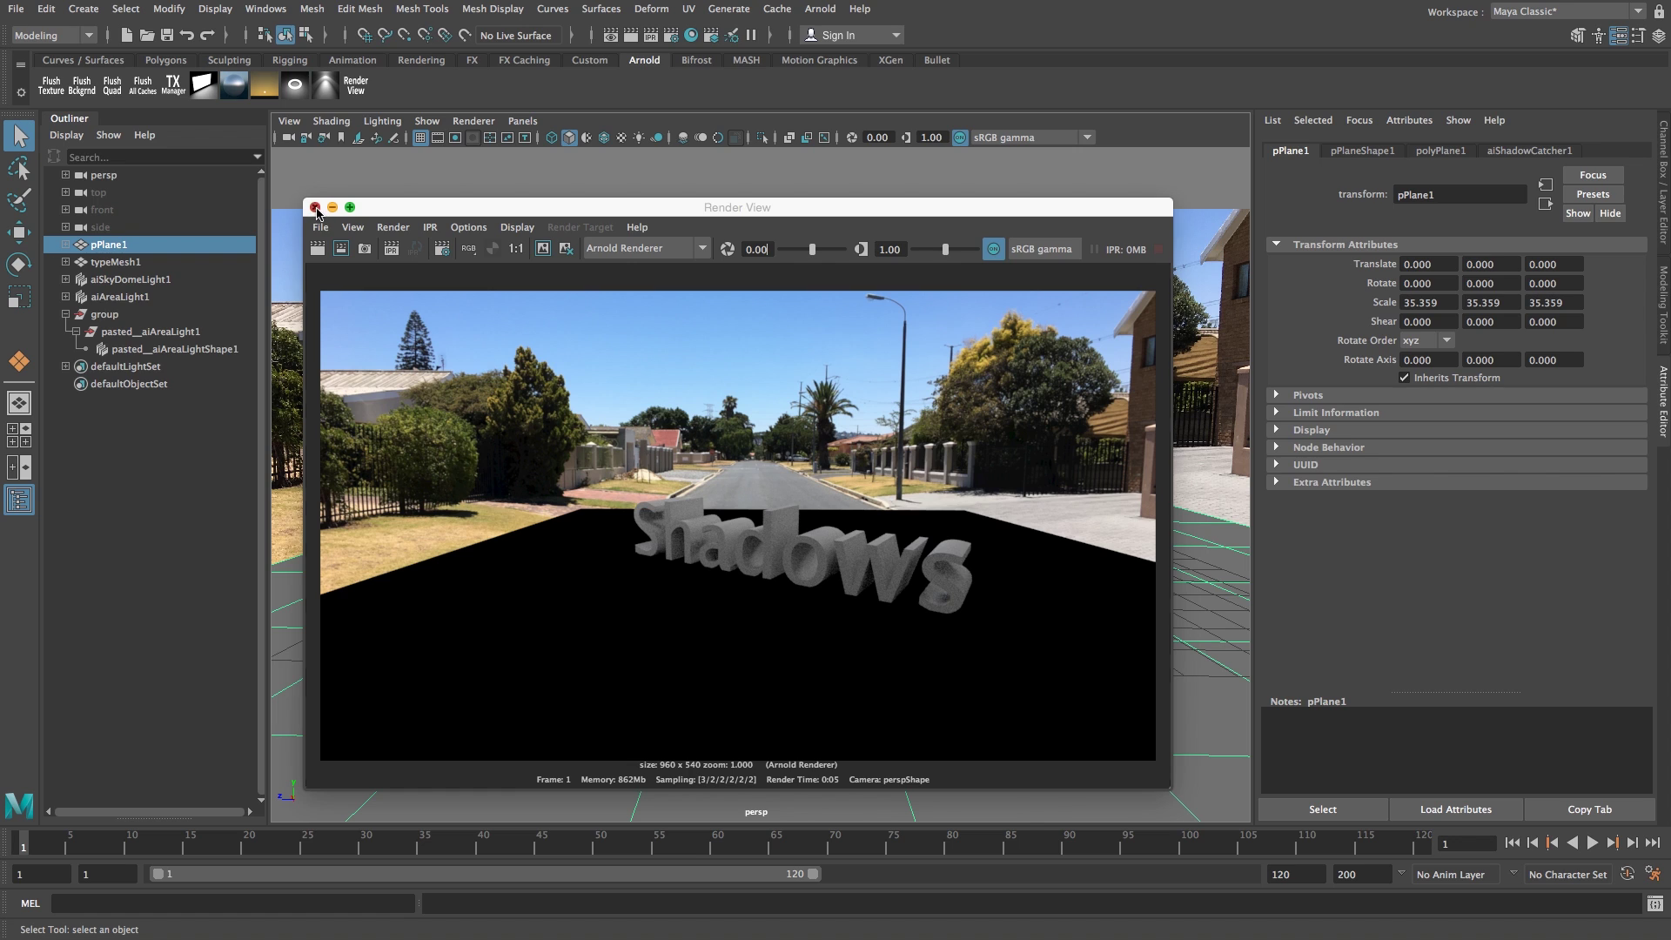
pyautogui.click(315, 207)
pyautogui.click(507, 537)
pyautogui.click(498, 541)
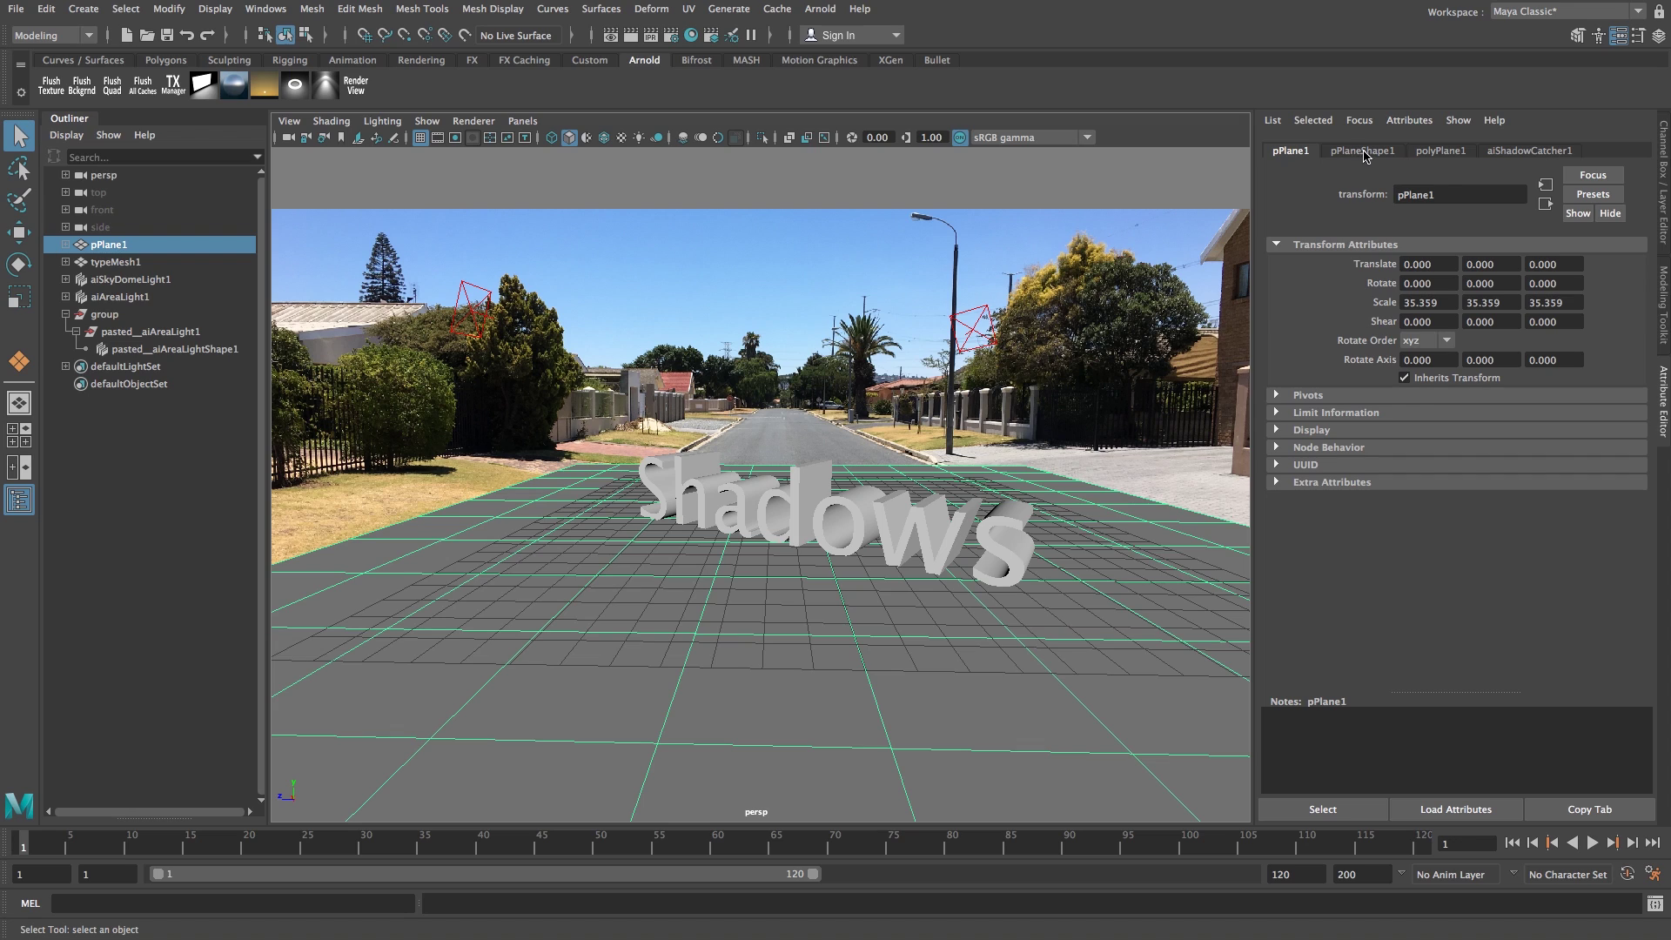
# - Uncheck Opaque in pPlaneShape1's Arnold attributes, then show the aiShadowCatcher1 material settings
pyautogui.click(1366, 153)
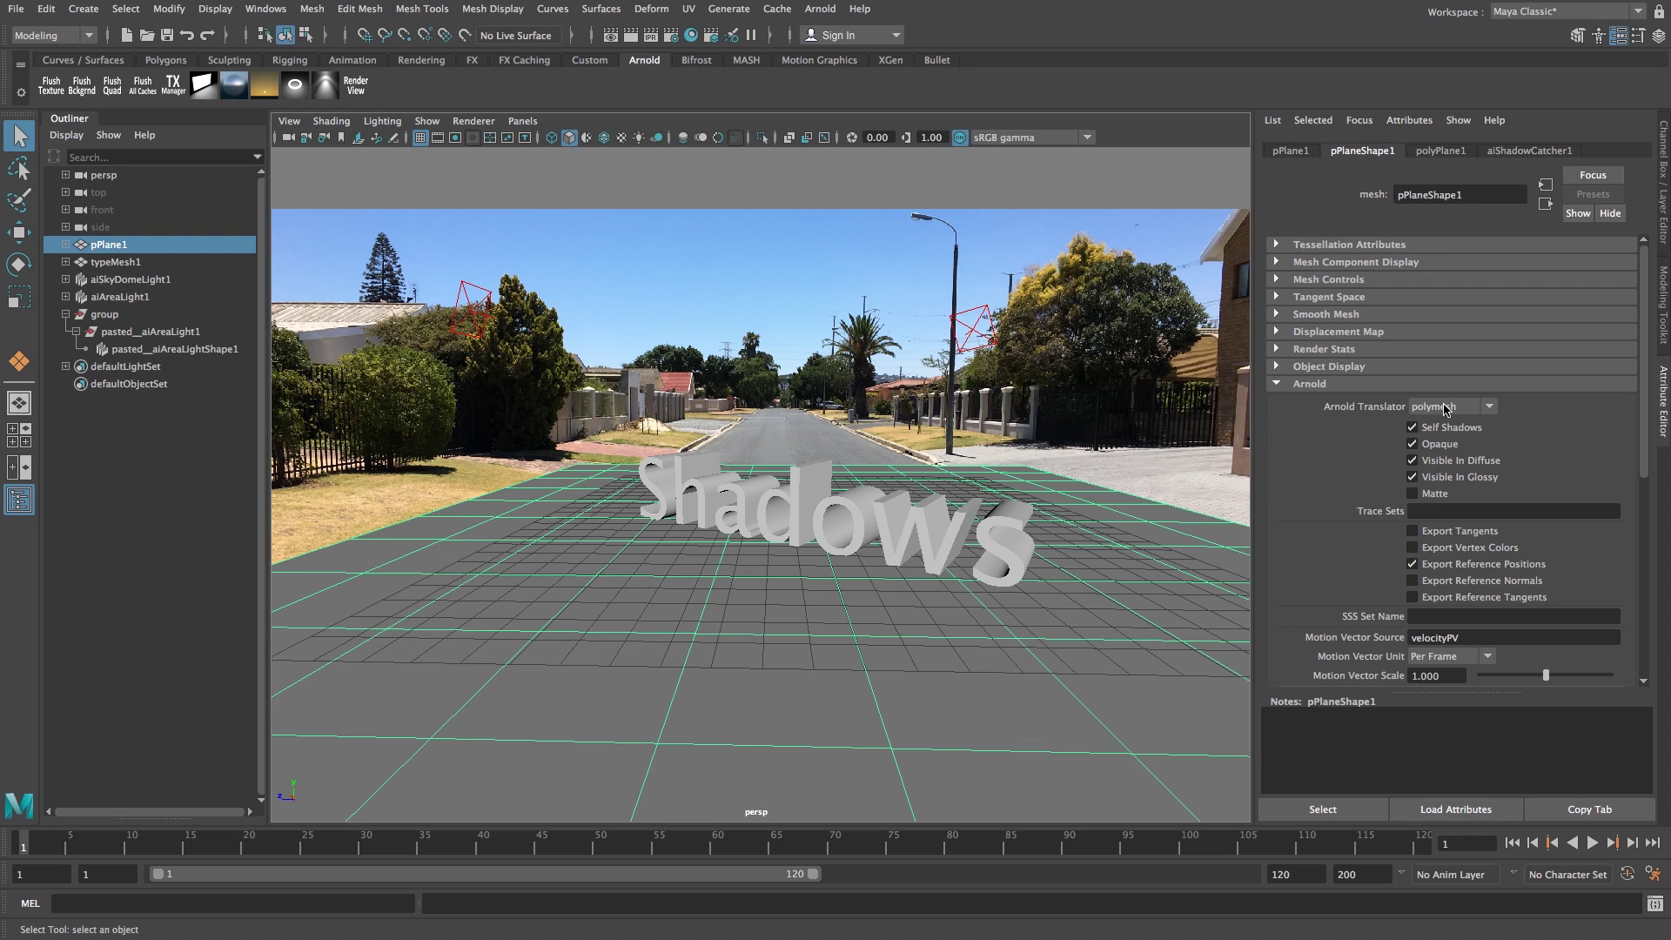
pyautogui.click(1276, 384)
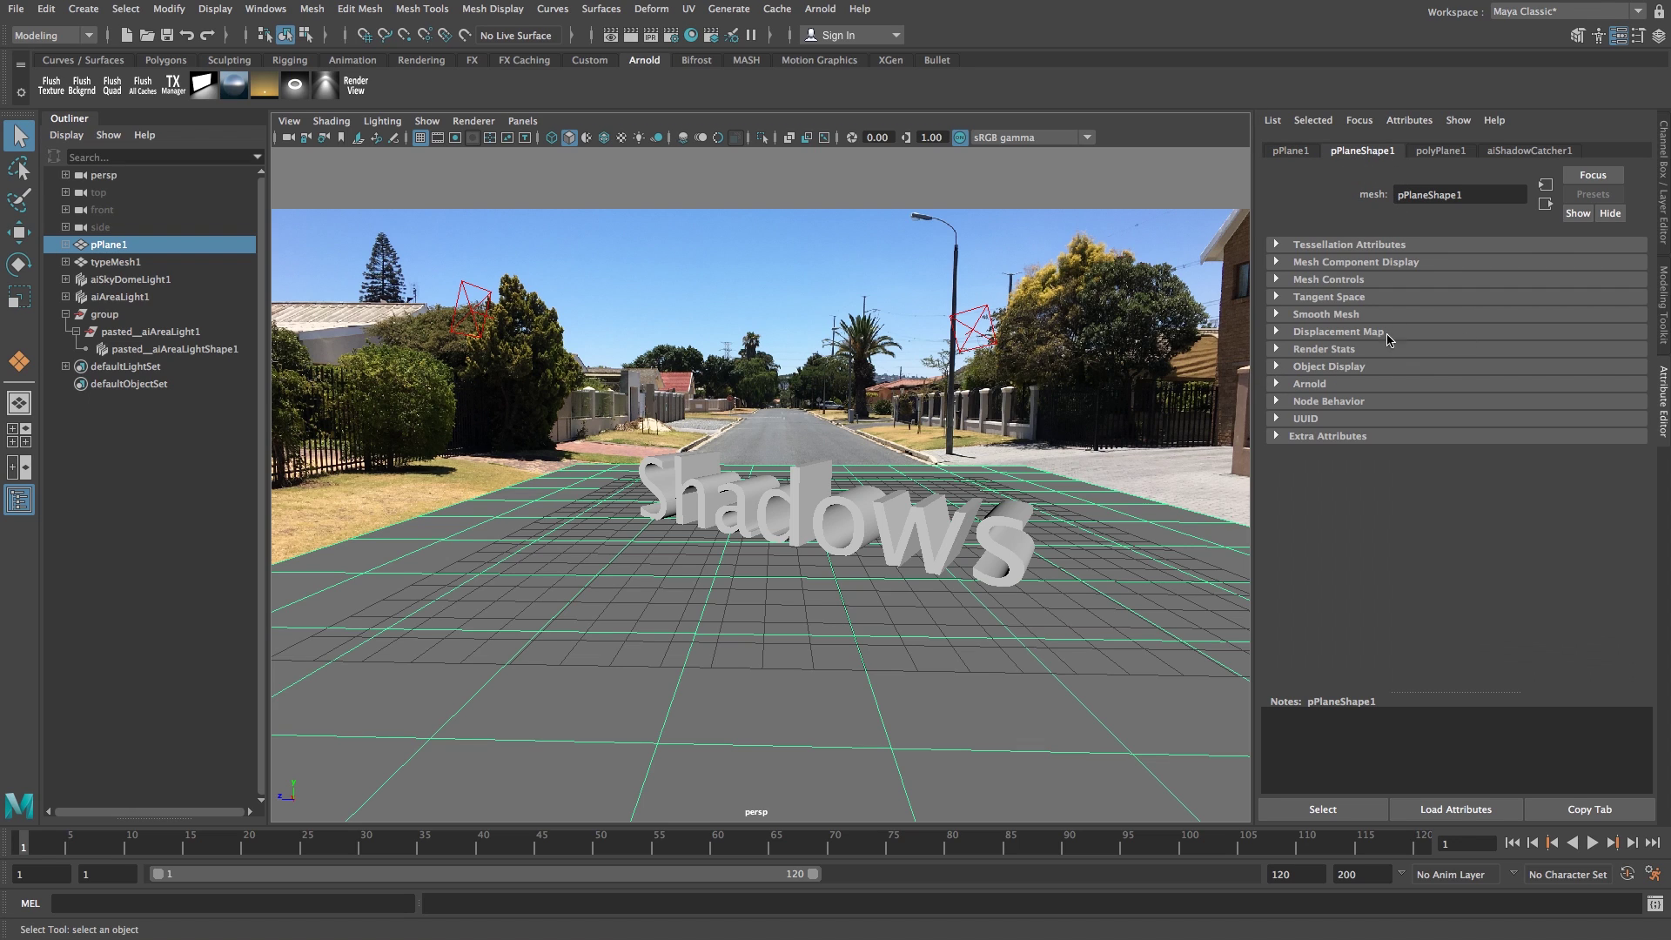
pyautogui.click(1277, 384)
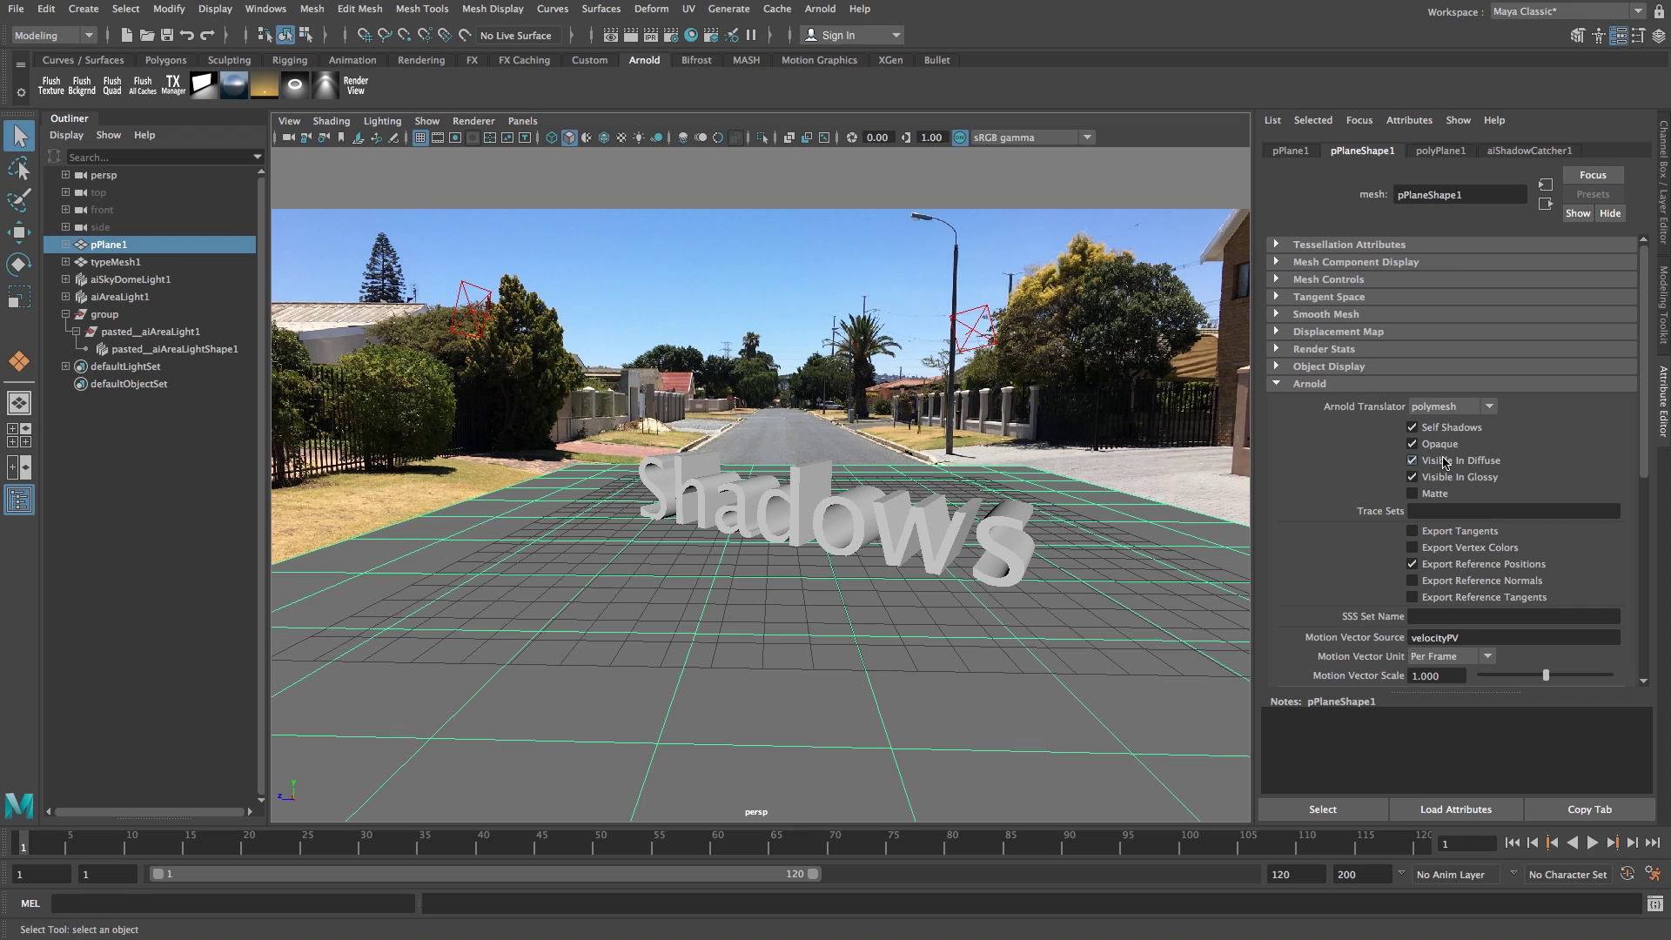
pyautogui.click(1413, 445)
pyautogui.click(1531, 155)
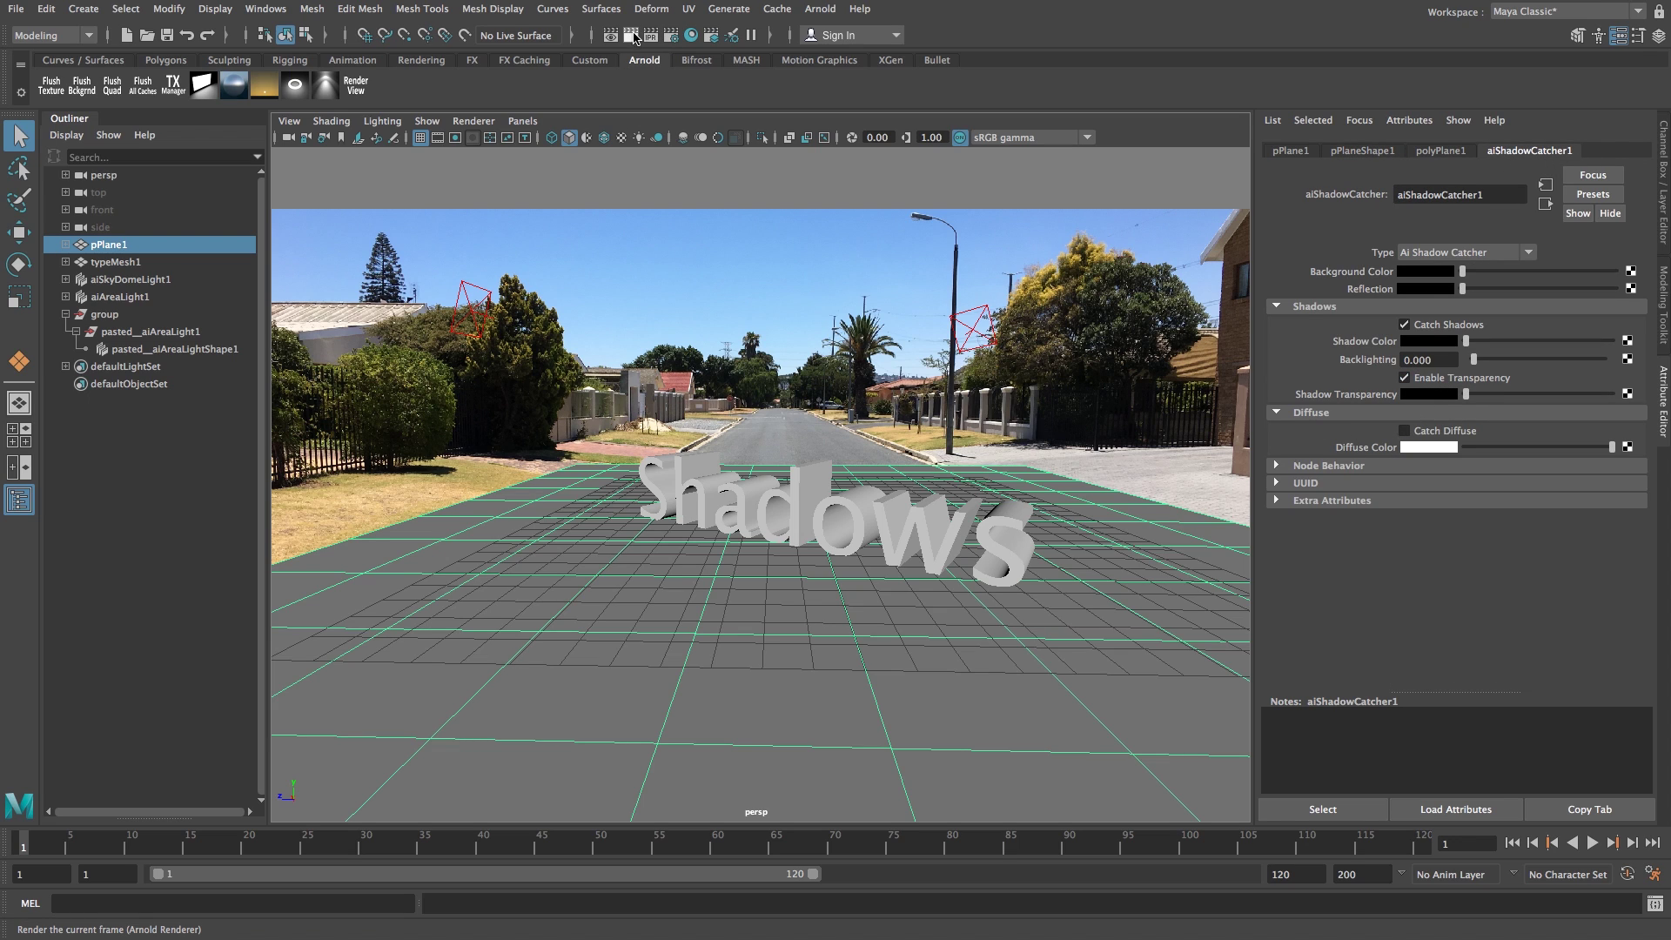
# - Render the current frame with Arnold to see the text's shadows on the street photo
pyautogui.click(632, 39)
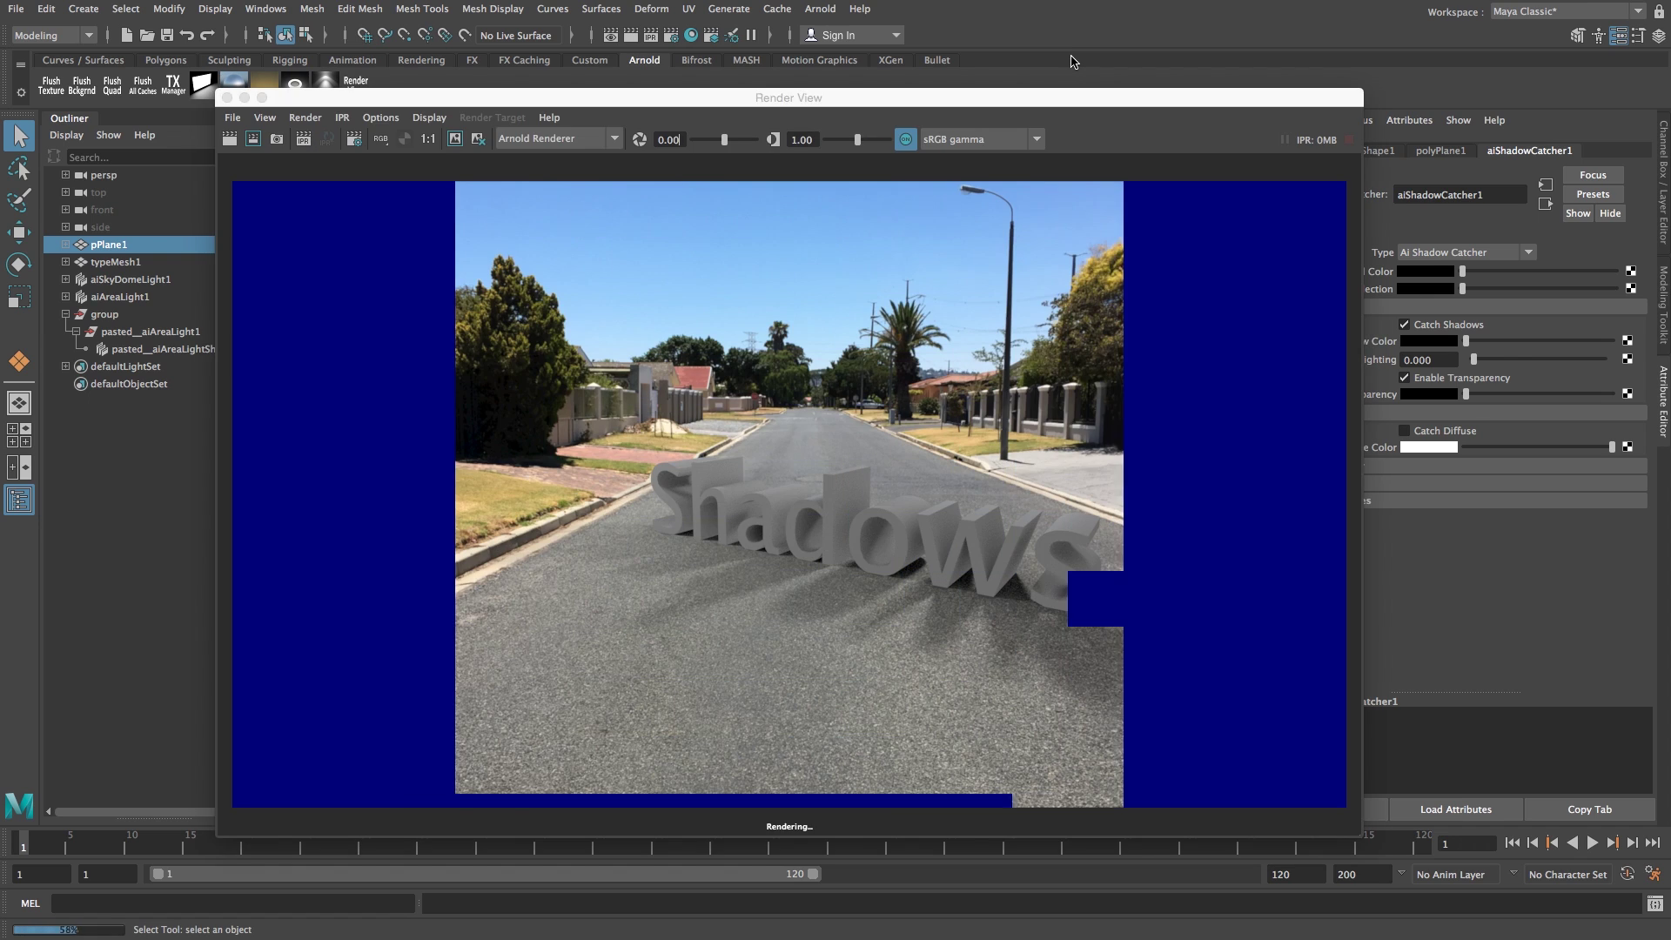